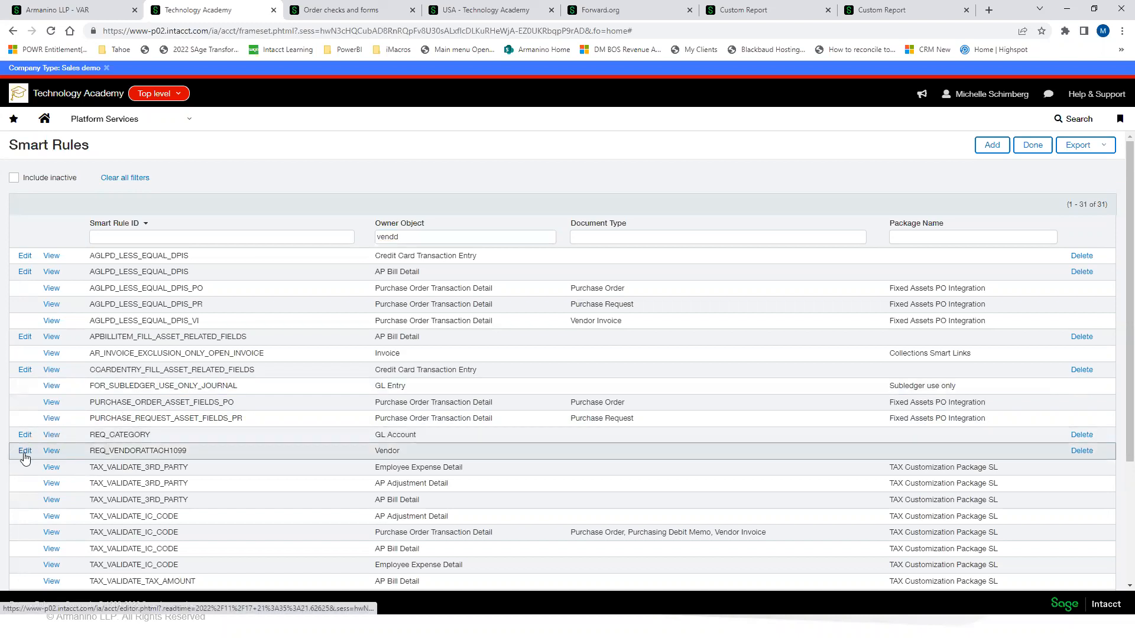
Step: Open the REQ_VENDORATTACH1099 smart rule for editing, check its owner object choices, and proceed to the rule properties
{"action": "left_click", "coordinate": [23, 452]}
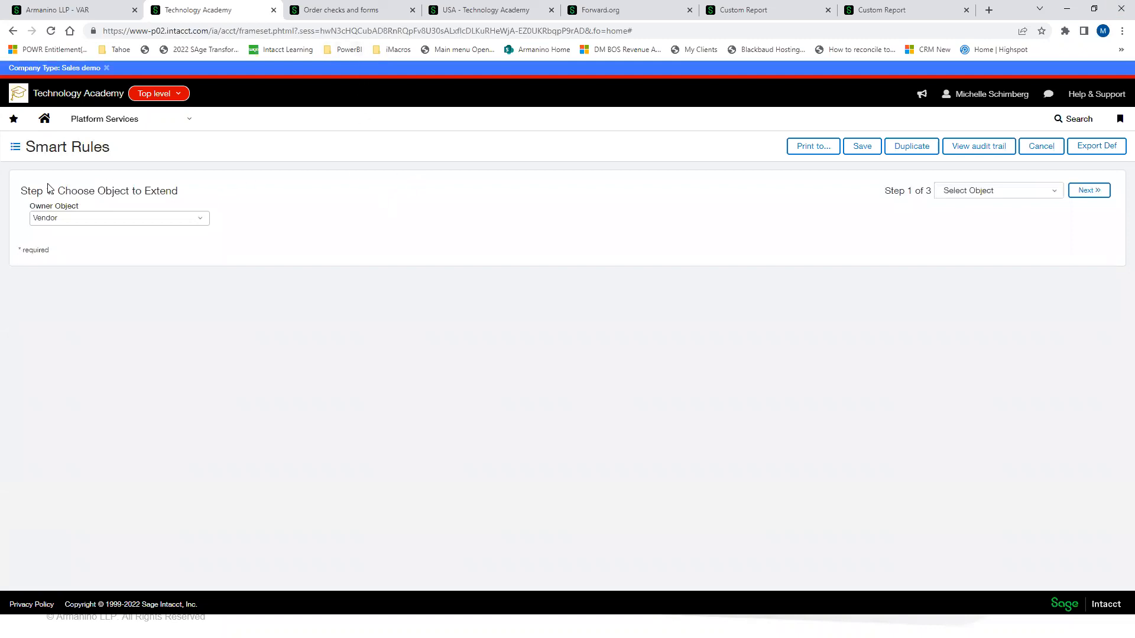
{"action": "left_click", "coordinate": [203, 224]}
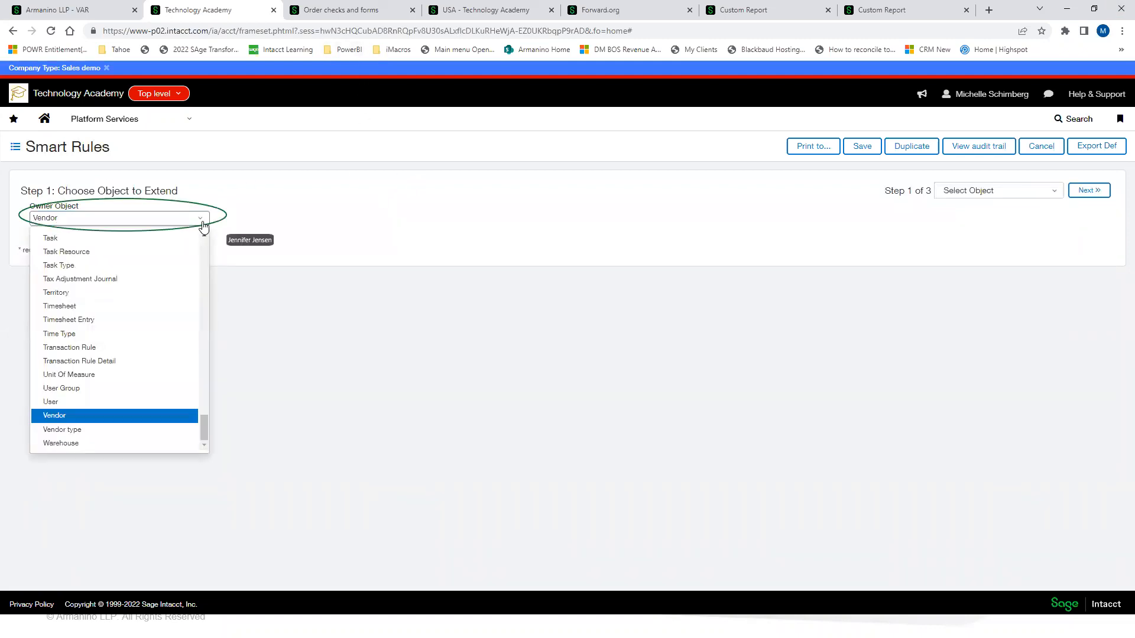
{"action": "left_click", "coordinate": [202, 224]}
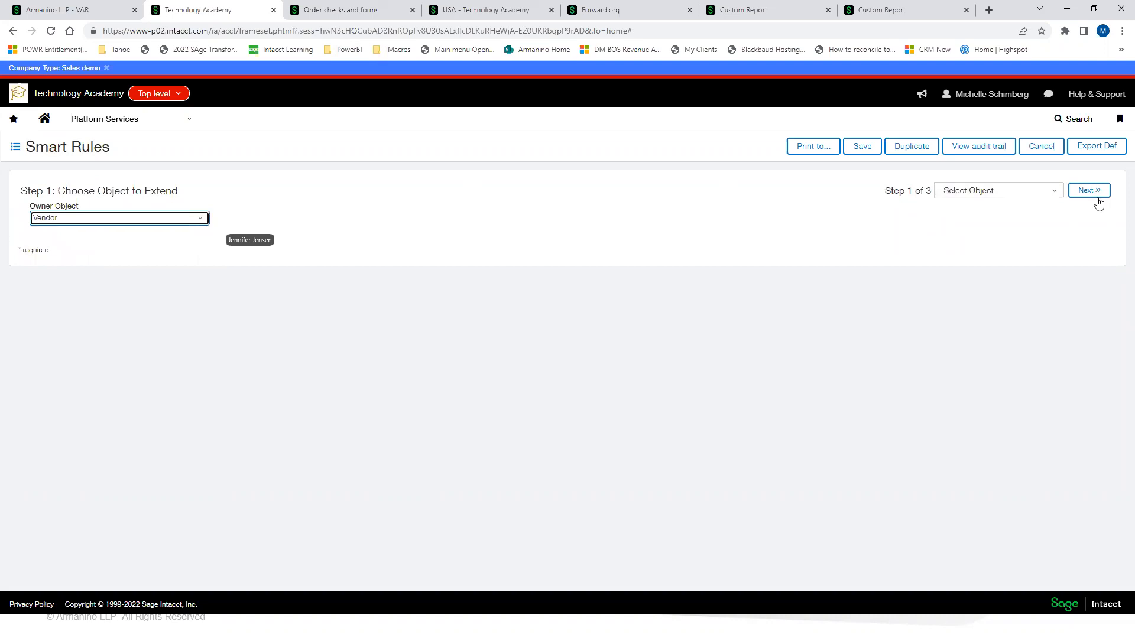
{"action": "left_click", "coordinate": [1091, 194]}
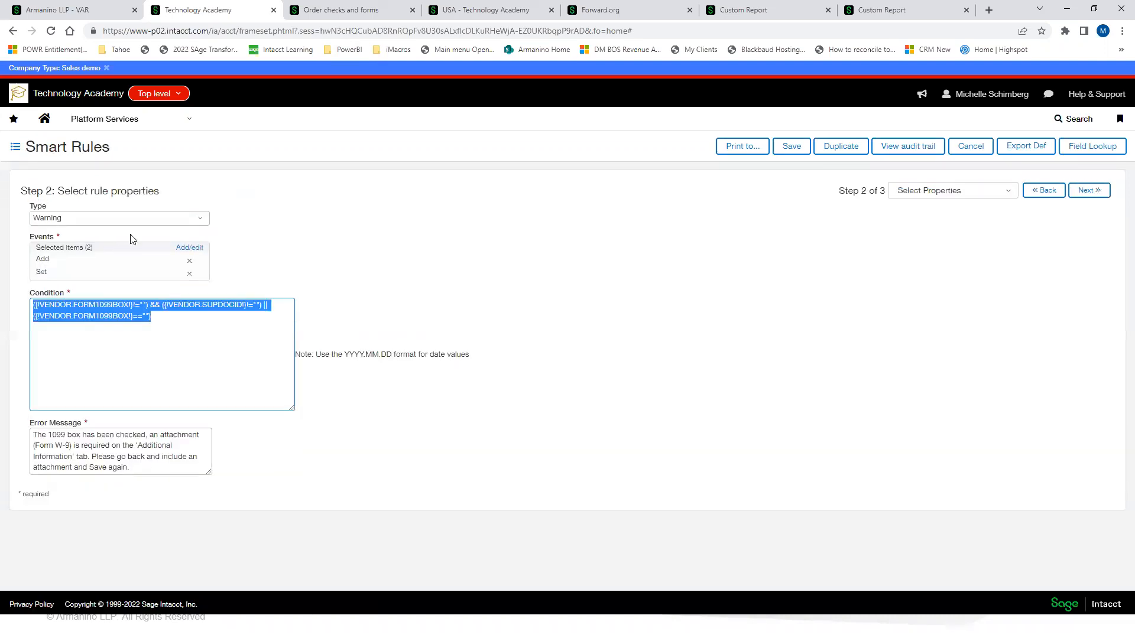
Step: Review the smart rule's type options and available events, and proceed to its deployment options
{"action": "left_click", "coordinate": [201, 221]}
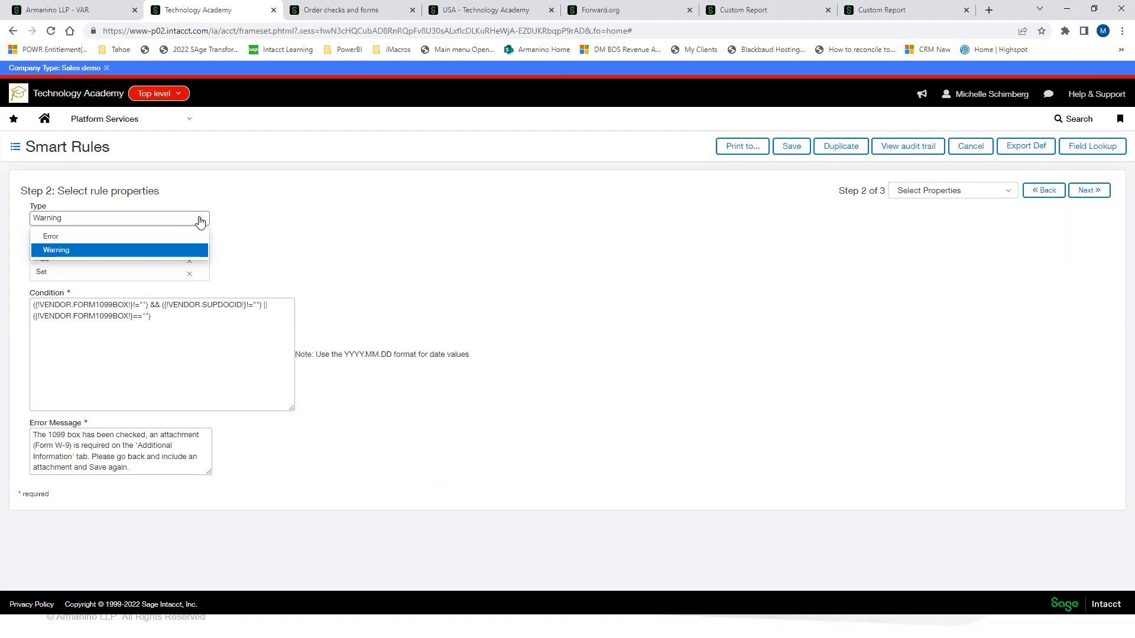
{"action": "left_click", "coordinate": [254, 220]}
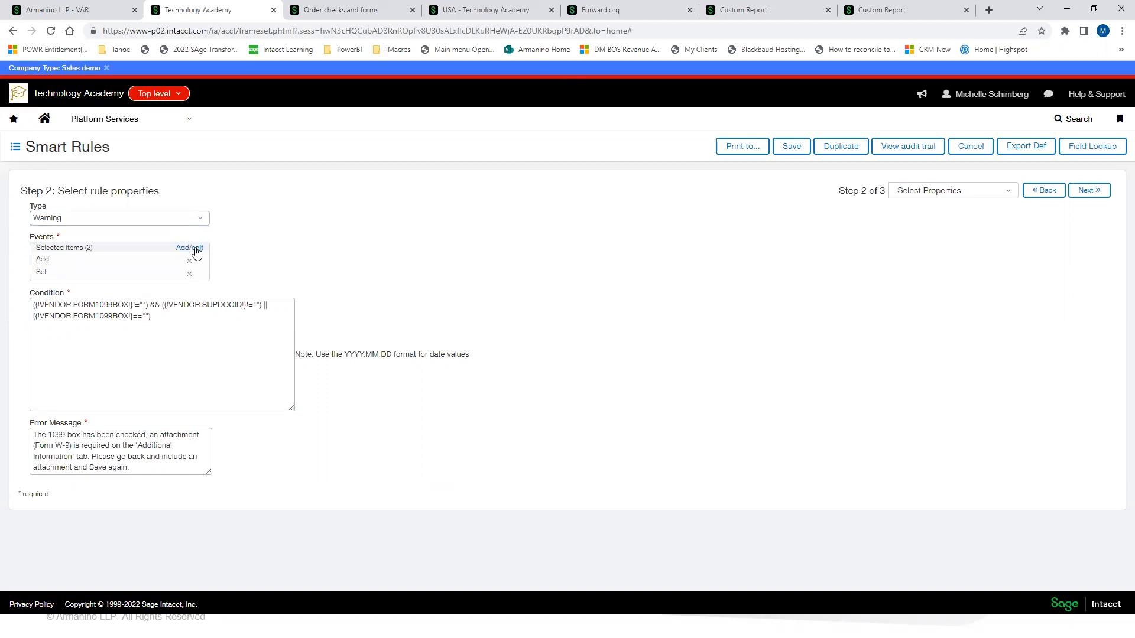
{"action": "left_click", "coordinate": [196, 249]}
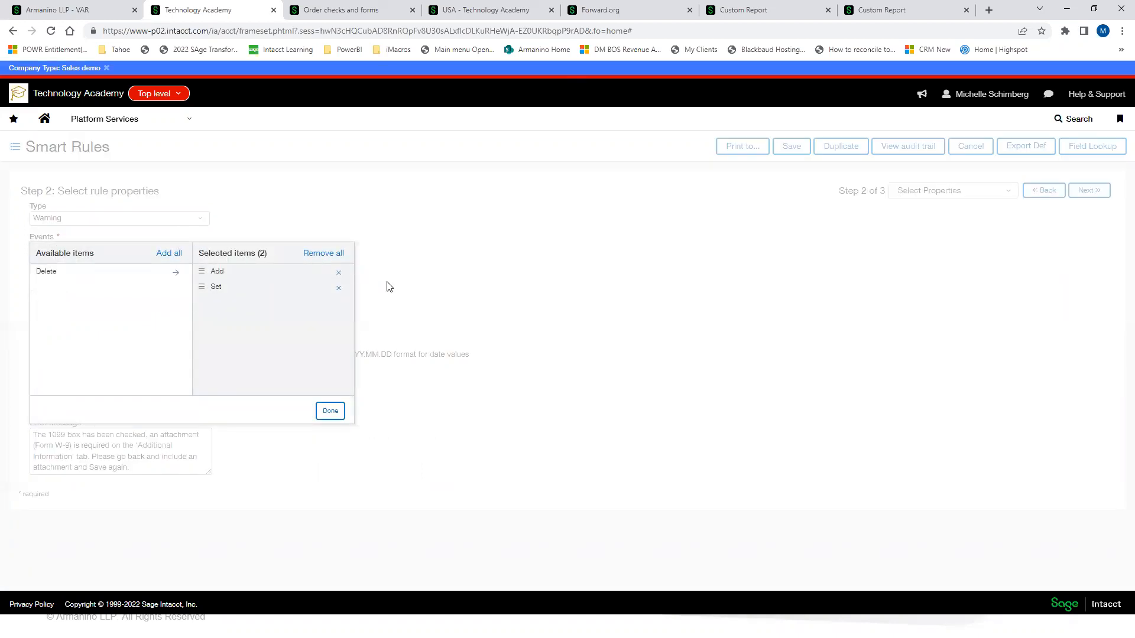
{"action": "left_click", "coordinate": [330, 412]}
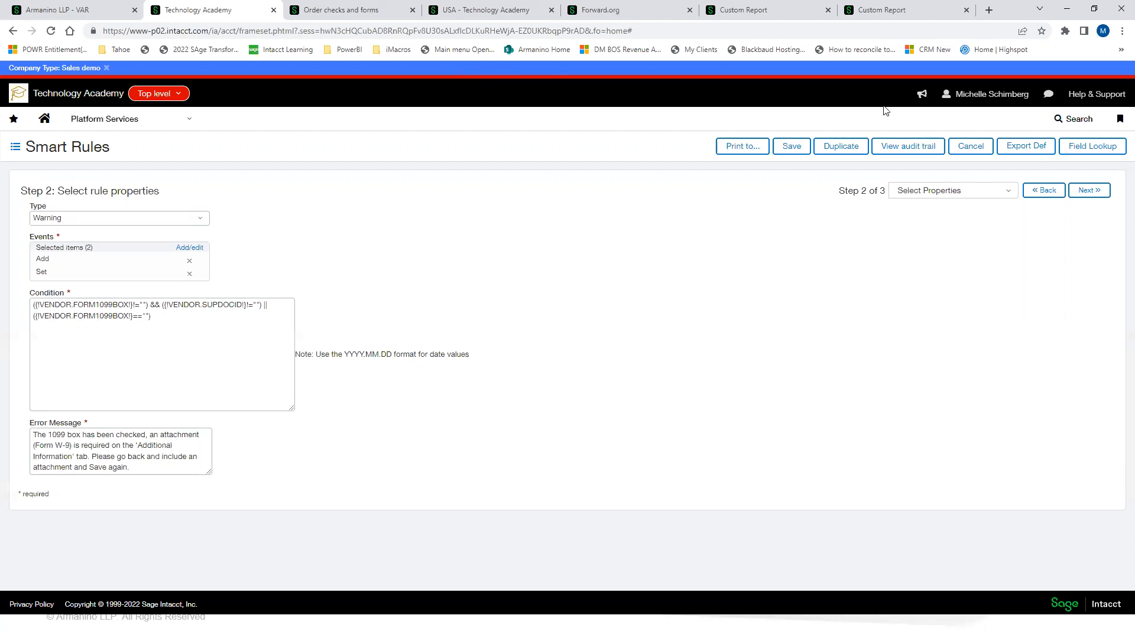
{"action": "left_click", "coordinate": [1085, 199]}
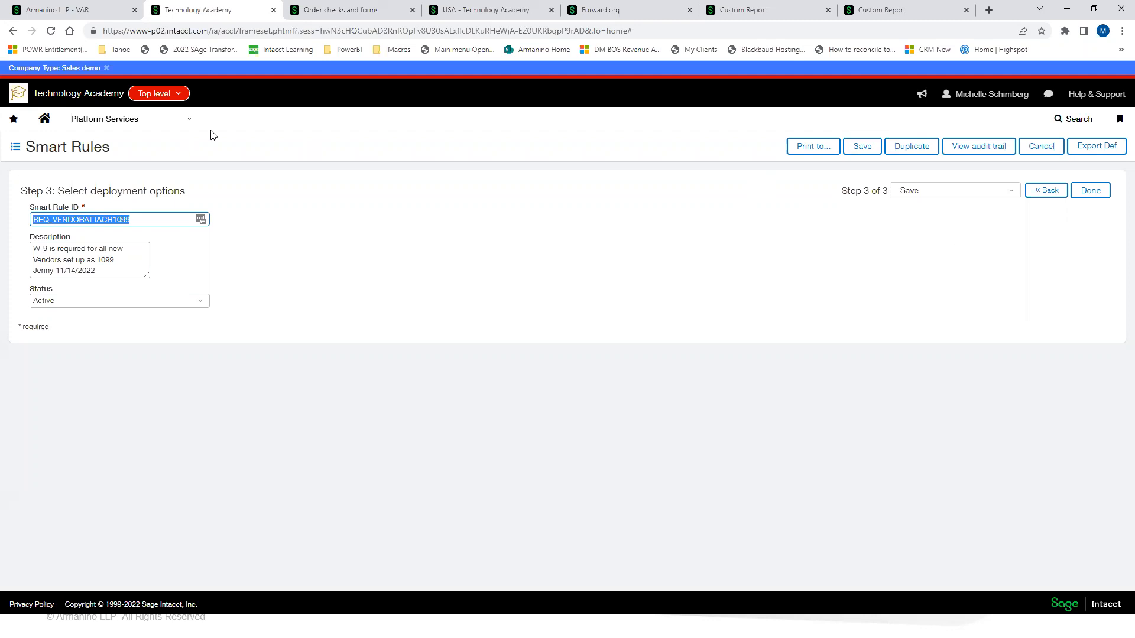
Step: Leave the smart rule and open the list of financial reports in the Reports application
{"action": "left_click", "coordinate": [134, 125]}
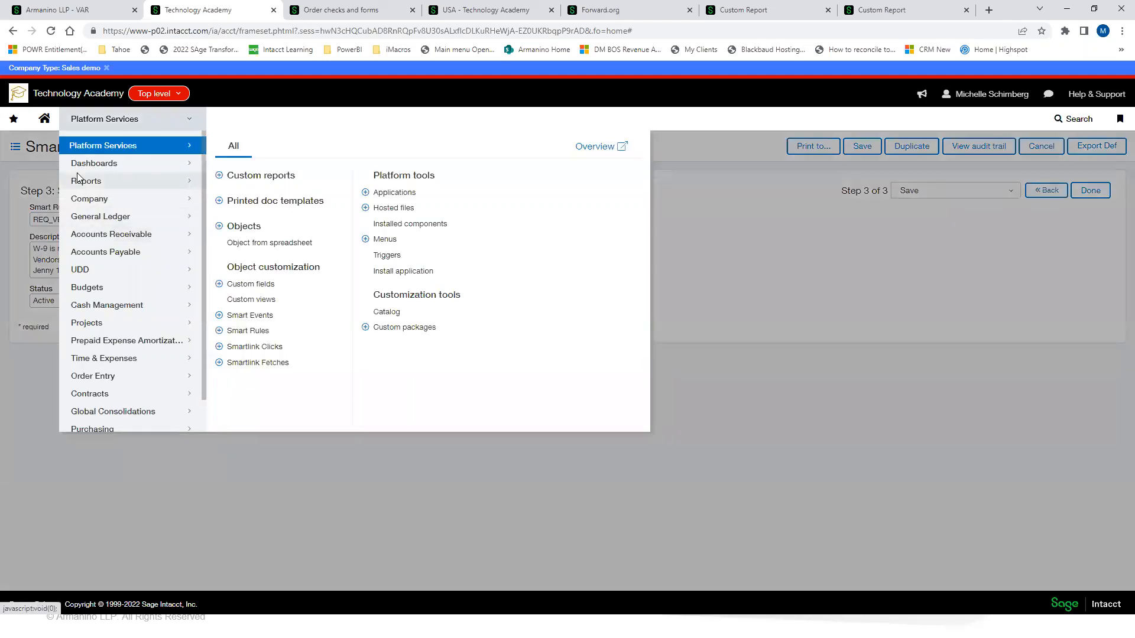
{"action": "left_click", "coordinate": [94, 185]}
{"action": "left_click", "coordinate": [269, 177]}
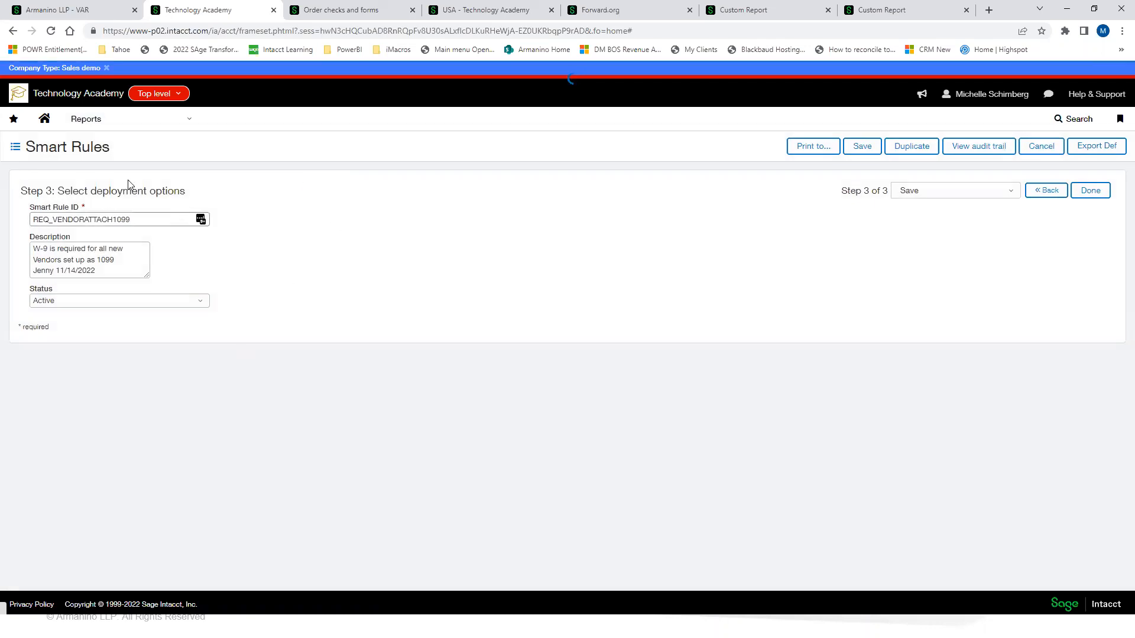
{"action": "left_click", "coordinate": [90, 120]}
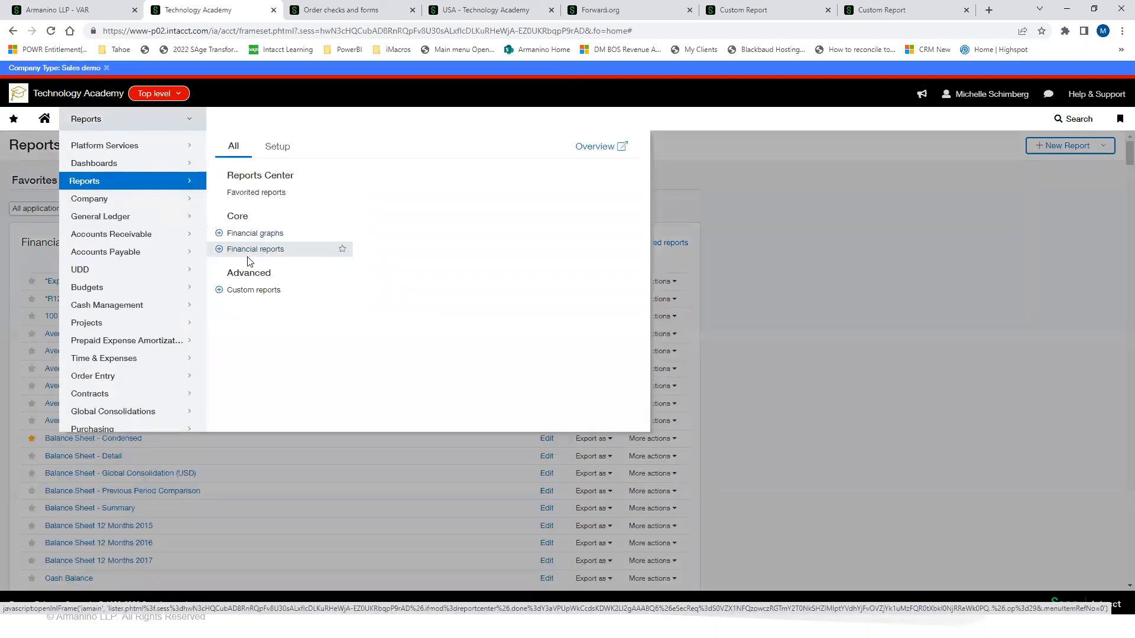
{"action": "left_click", "coordinate": [254, 250]}
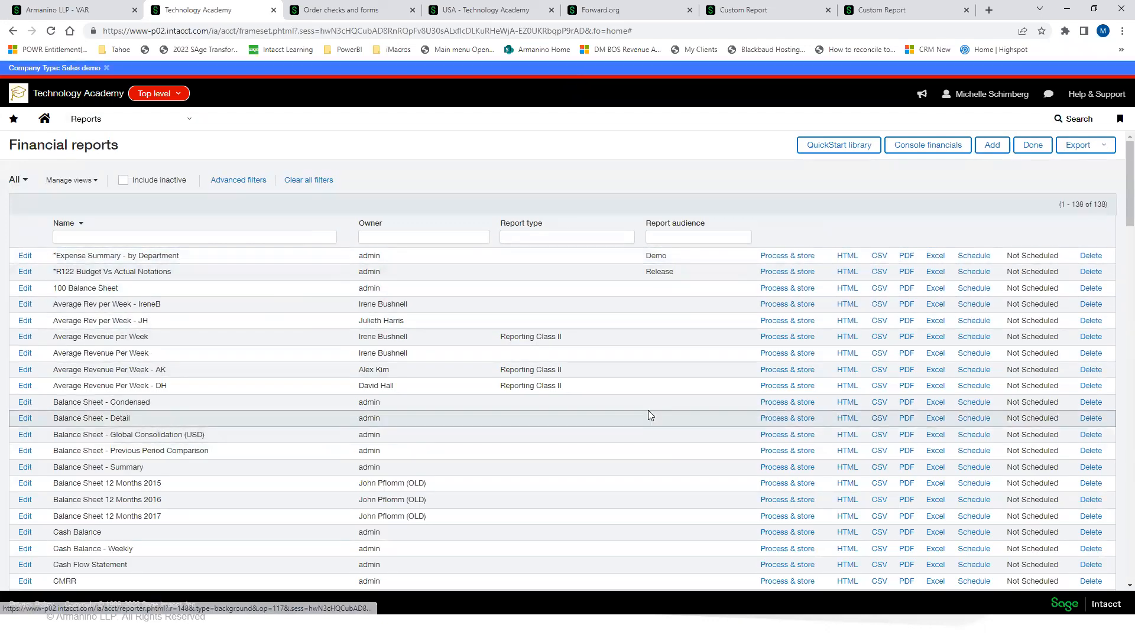
Step: Run the Balance Sheet - Detail report as HTML with the default prompt values and freeze its first column
{"action": "left_click", "coordinate": [845, 419]}
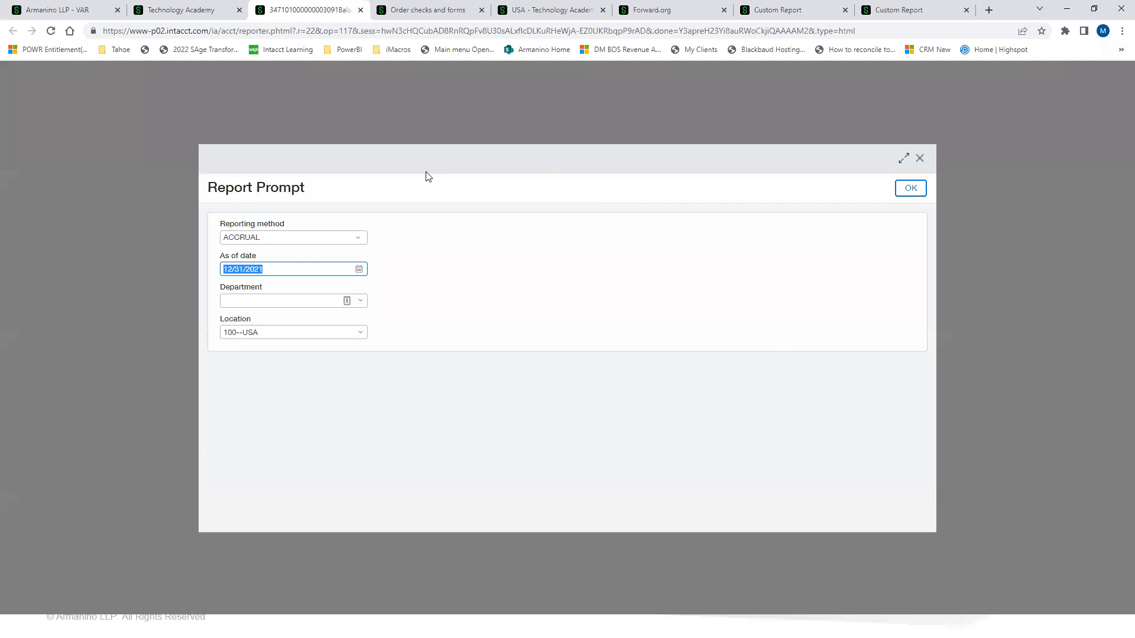
{"action": "left_click", "coordinate": [915, 196]}
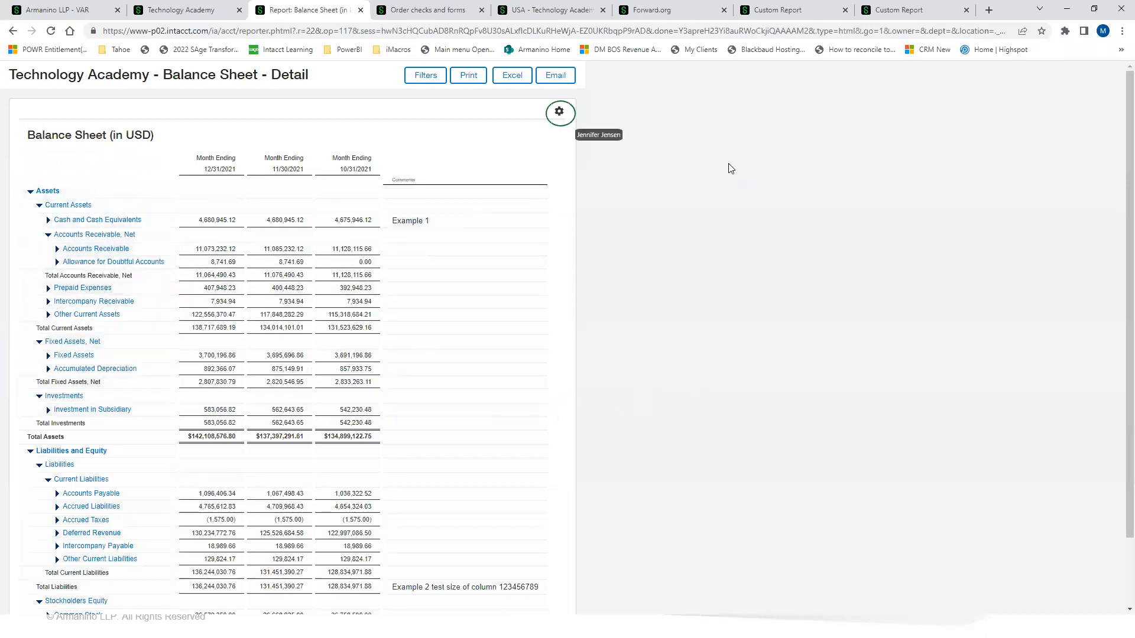
{"action": "left_click", "coordinate": [560, 114]}
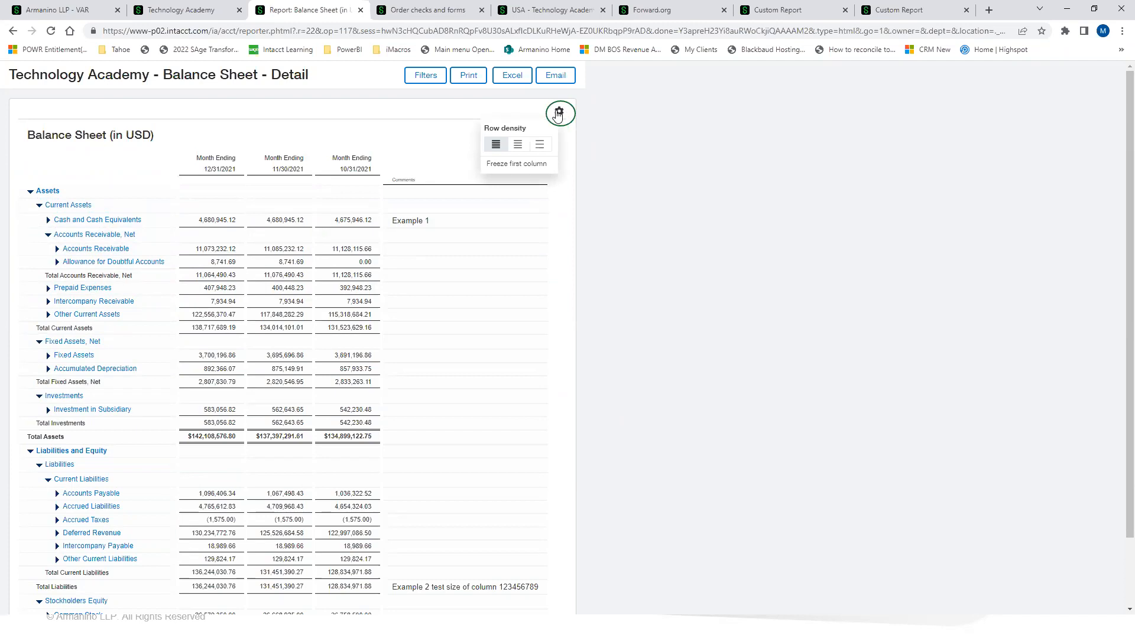
{"action": "left_click", "coordinate": [506, 164]}
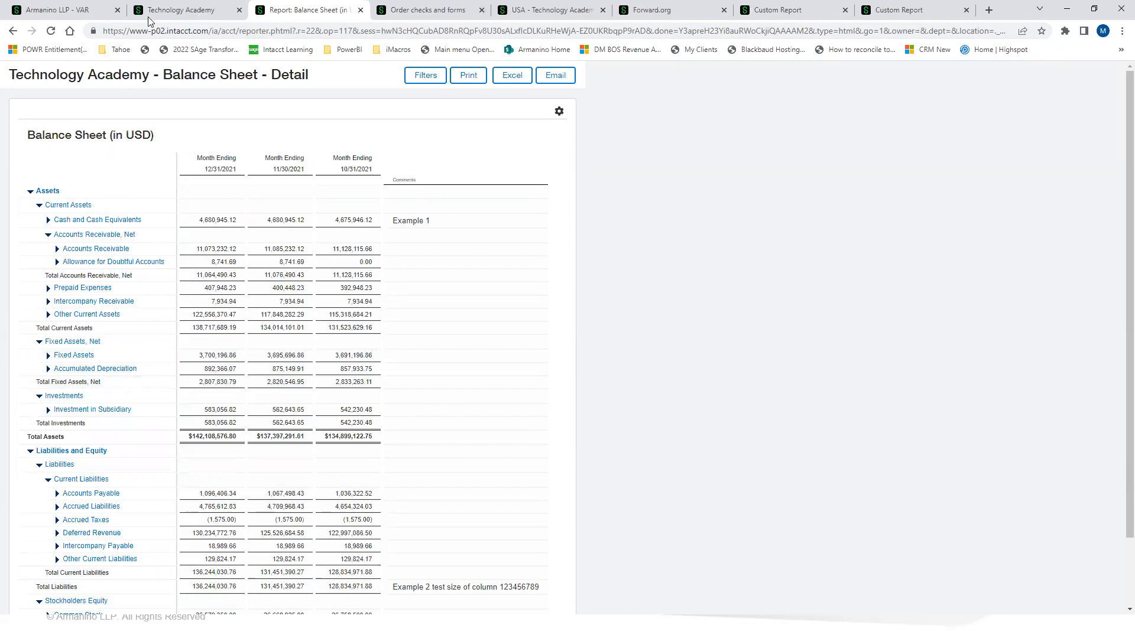
Step: Go back to the financial reports list, create a new report group named Month End, and make it public
{"action": "left_click", "coordinate": [192, 12]}
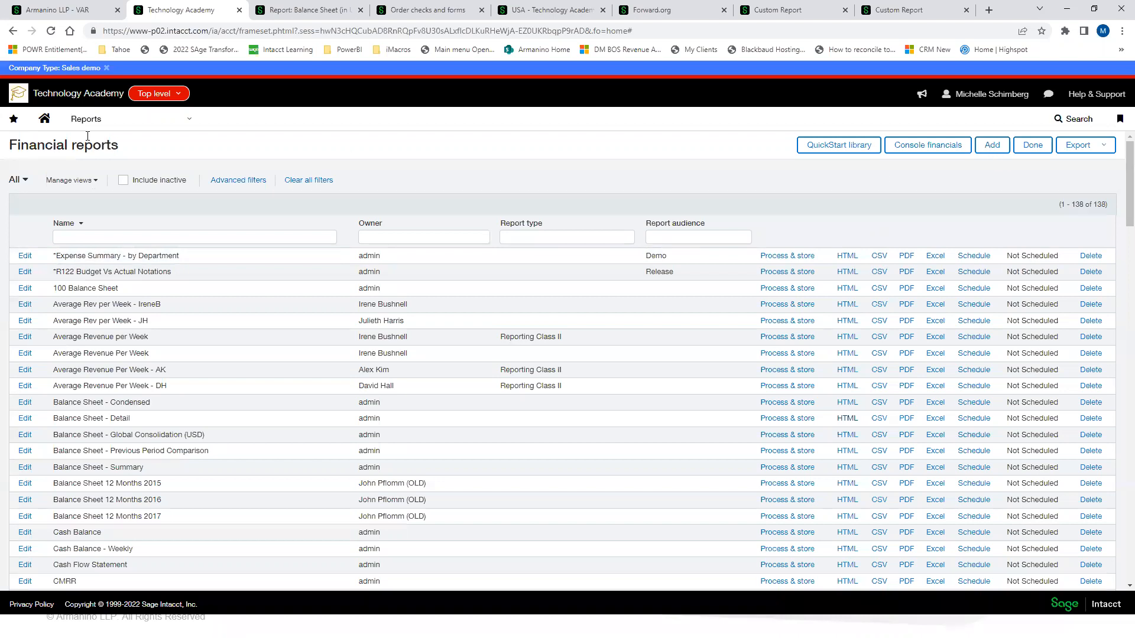
{"action": "left_click", "coordinate": [138, 120]}
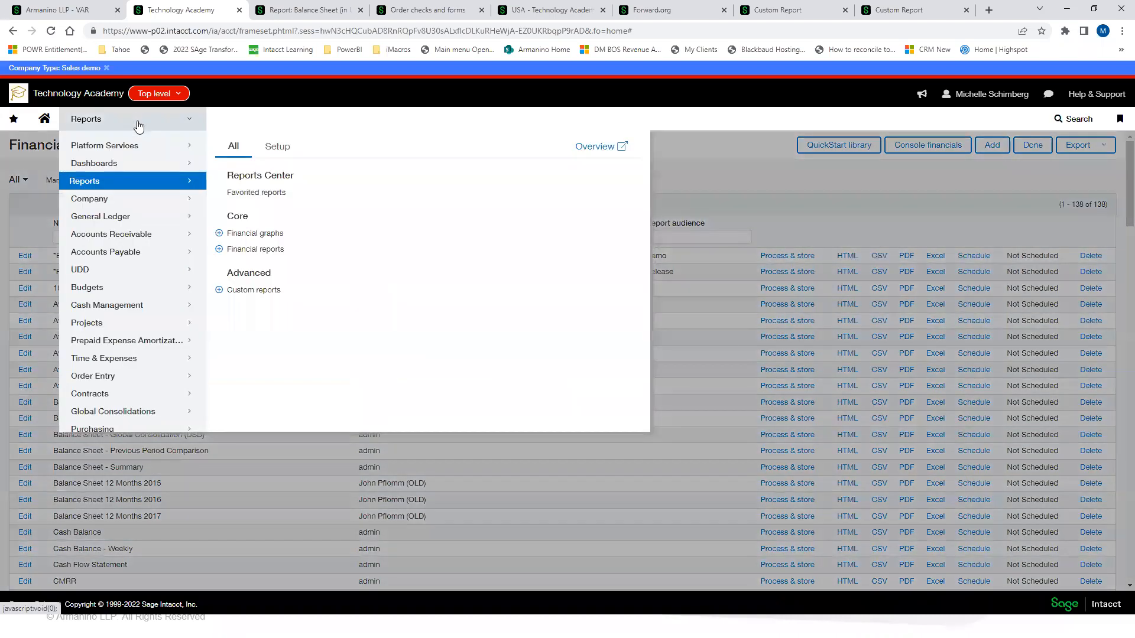
{"action": "left_click", "coordinate": [276, 151]}
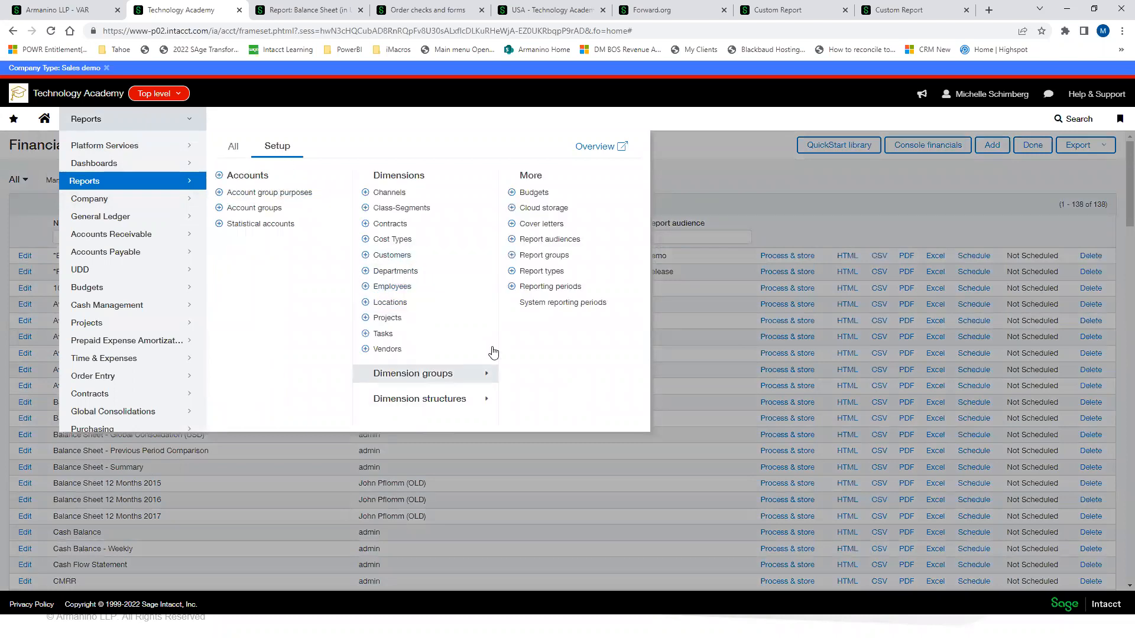
{"action": "left_click", "coordinate": [514, 257]}
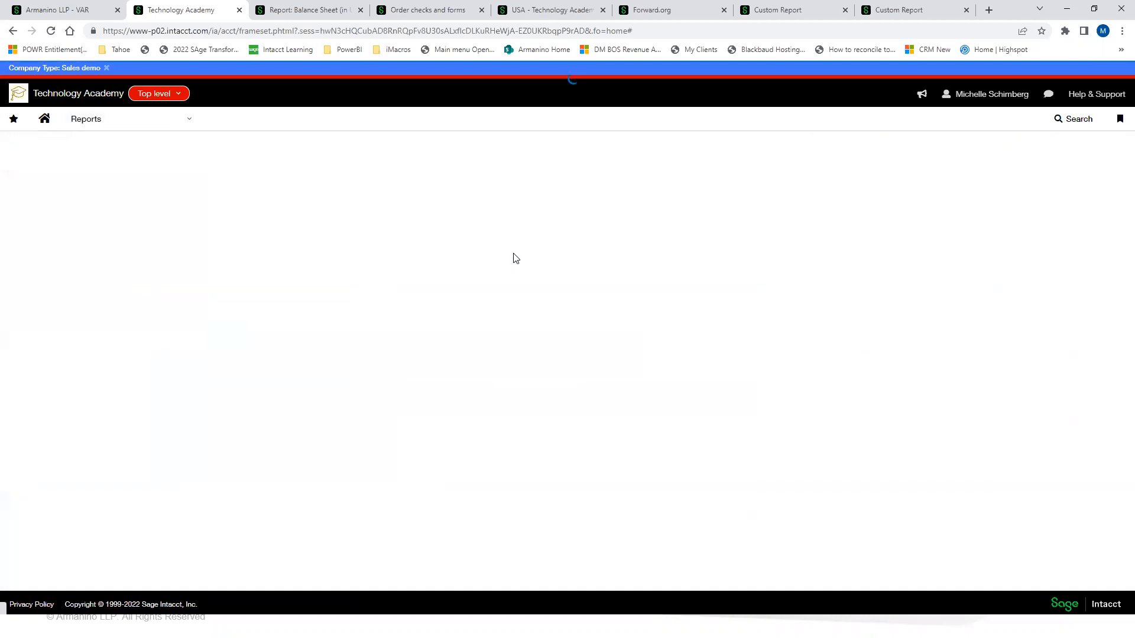
{"action": "left_click", "coordinate": [137, 194]}
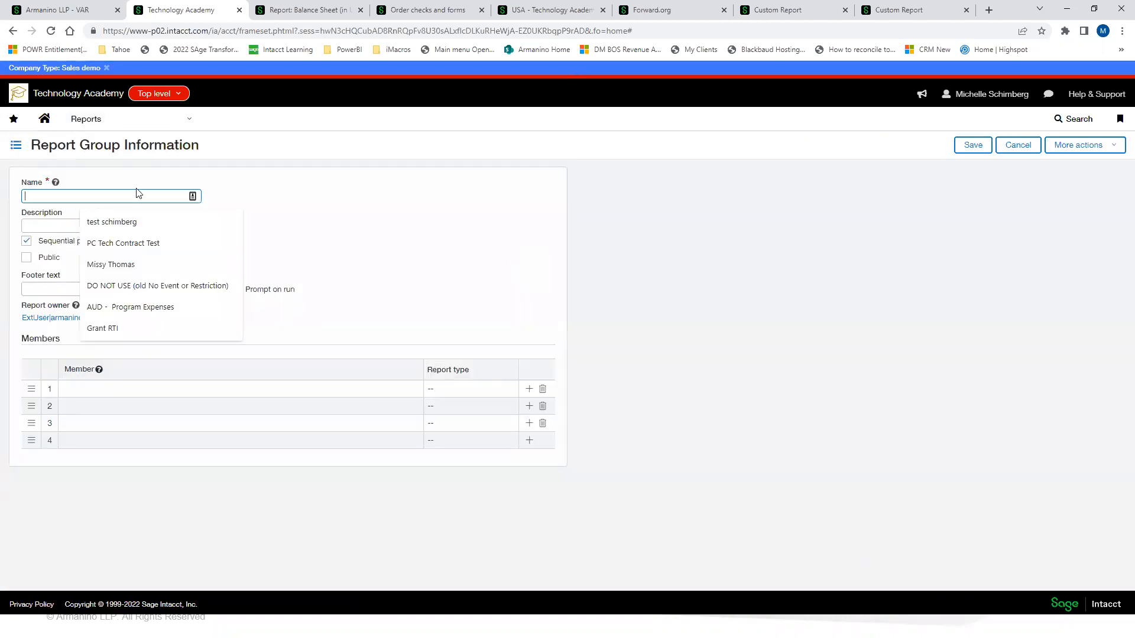
{"action": "type", "text": "Month End"}
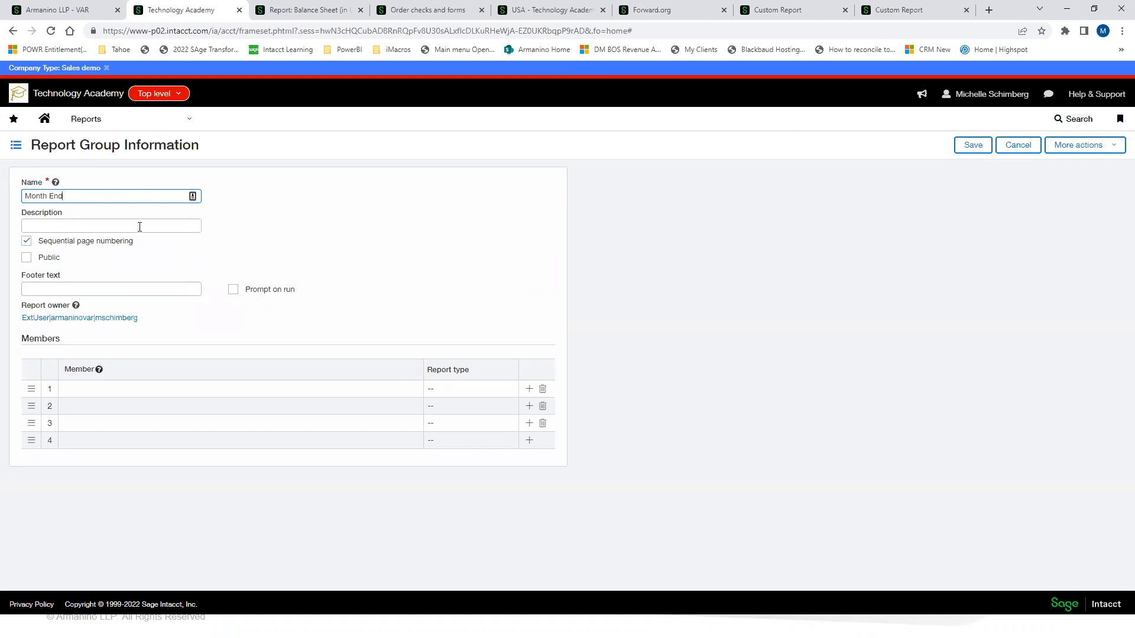
{"action": "left_click", "coordinate": [24, 258]}
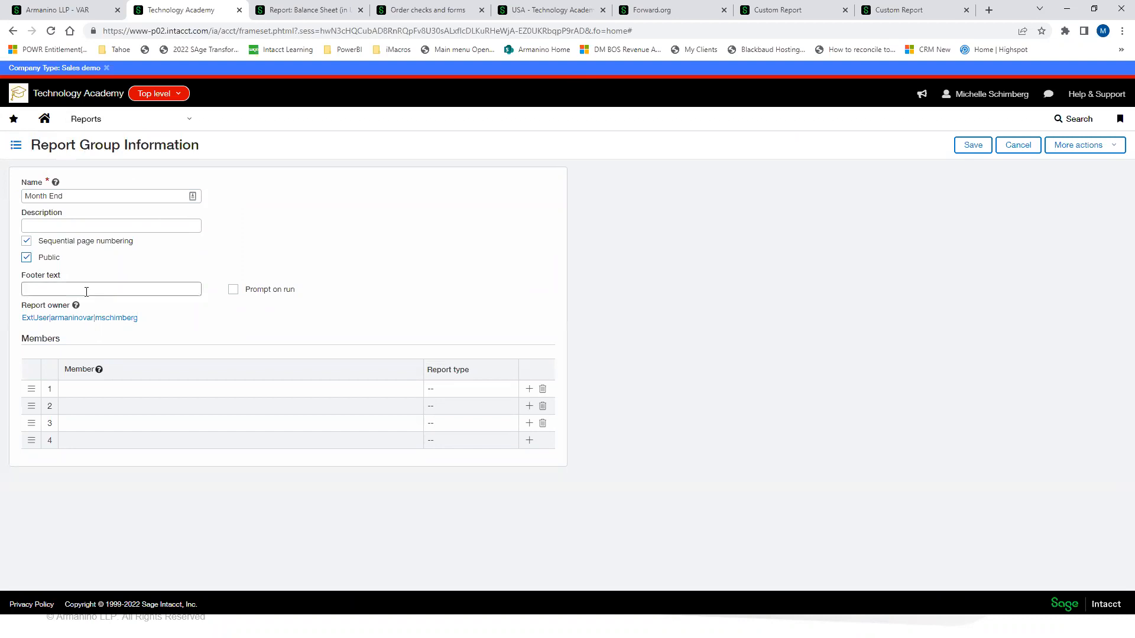
Step: Add A/P Aging Graph and Average Rev per Week - JH as the first two members of the report group
{"action": "left_click", "coordinate": [228, 390]}
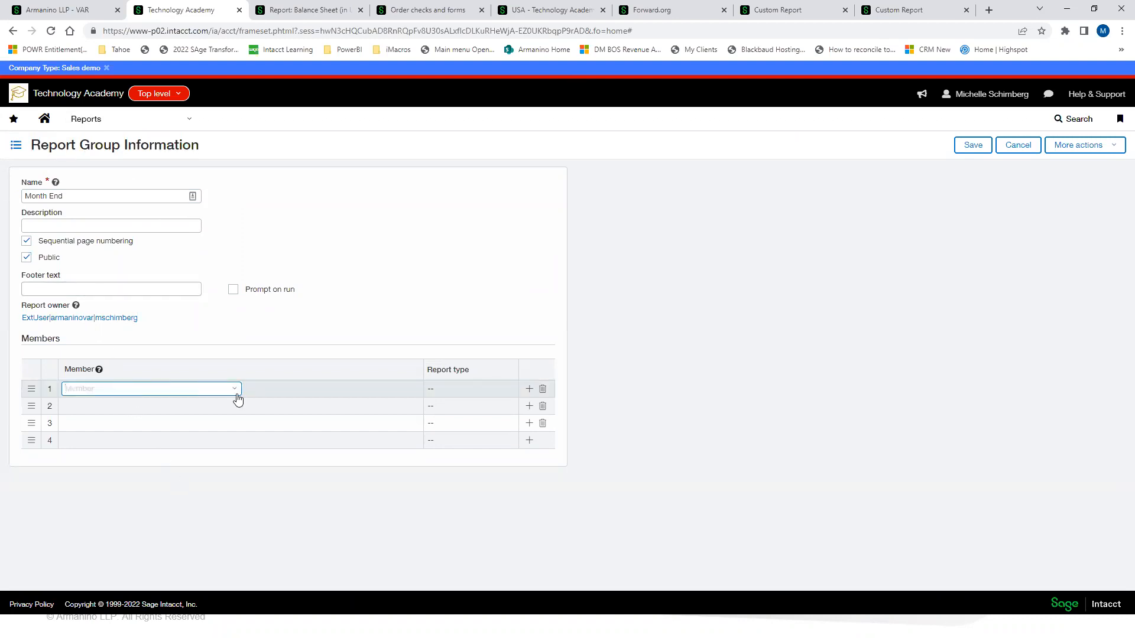
{"action": "left_click", "coordinate": [234, 390]}
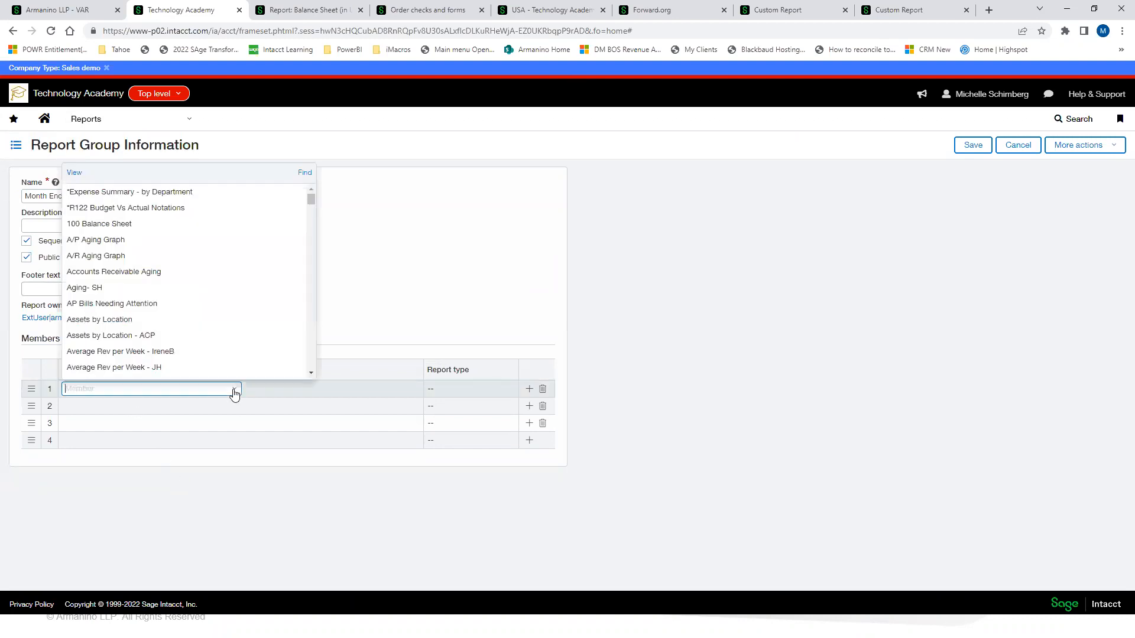
{"action": "left_click", "coordinate": [149, 239]}
{"action": "left_click", "coordinate": [212, 412]}
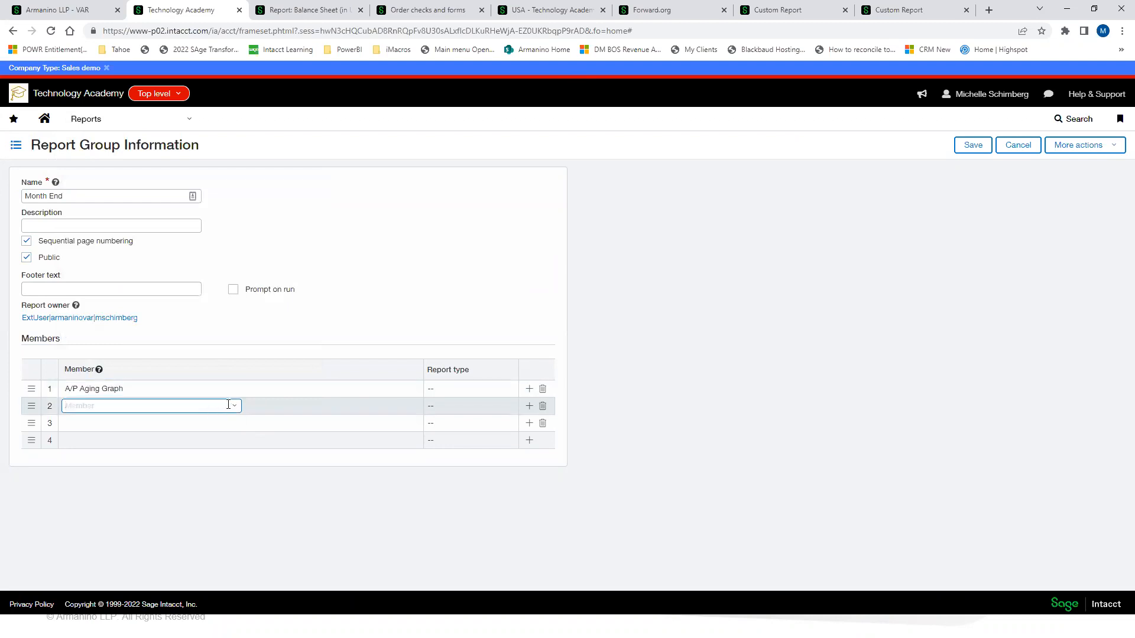
{"action": "left_click", "coordinate": [234, 406]}
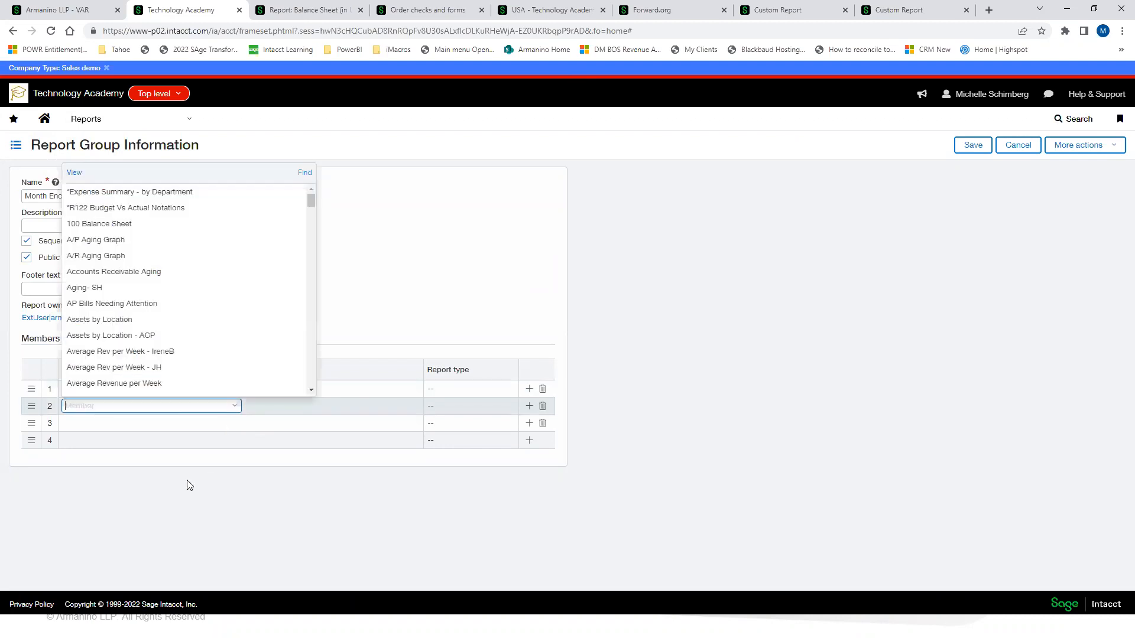
{"action": "left_click", "coordinate": [132, 368]}
Step: Add Balance Sheet - Detail and Cash Balance as the third and fourth members, and save the report group
{"action": "left_click", "coordinate": [228, 425]}
{"action": "left_click", "coordinate": [234, 426]}
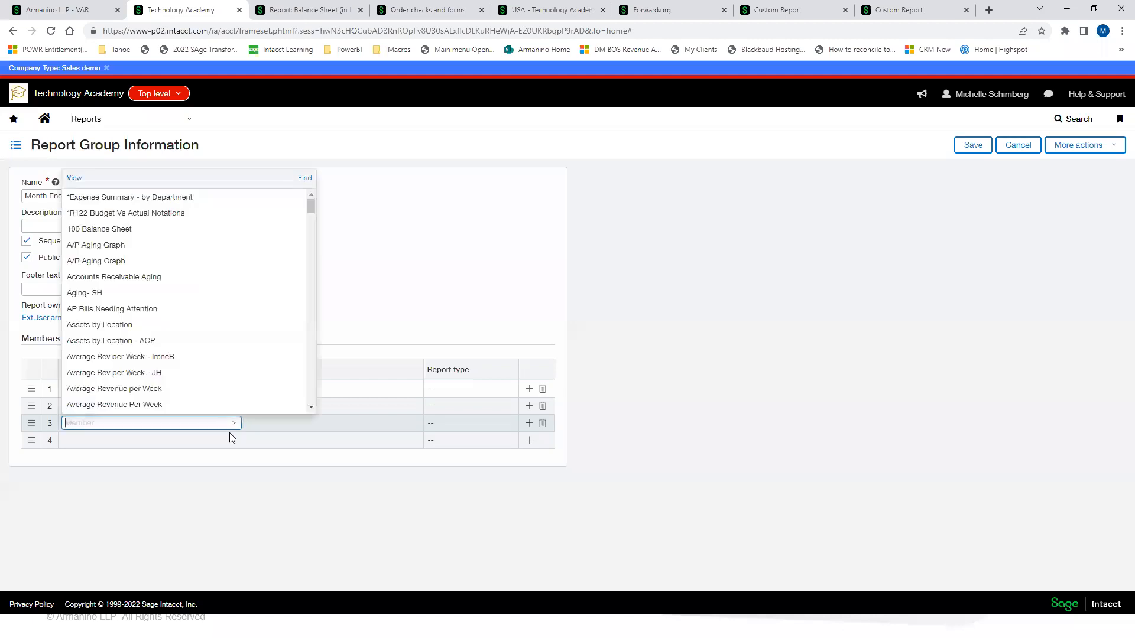
{"action": "scroll", "coordinate": [183, 278], "scroll_direction": "down", "scroll_amount": 3}
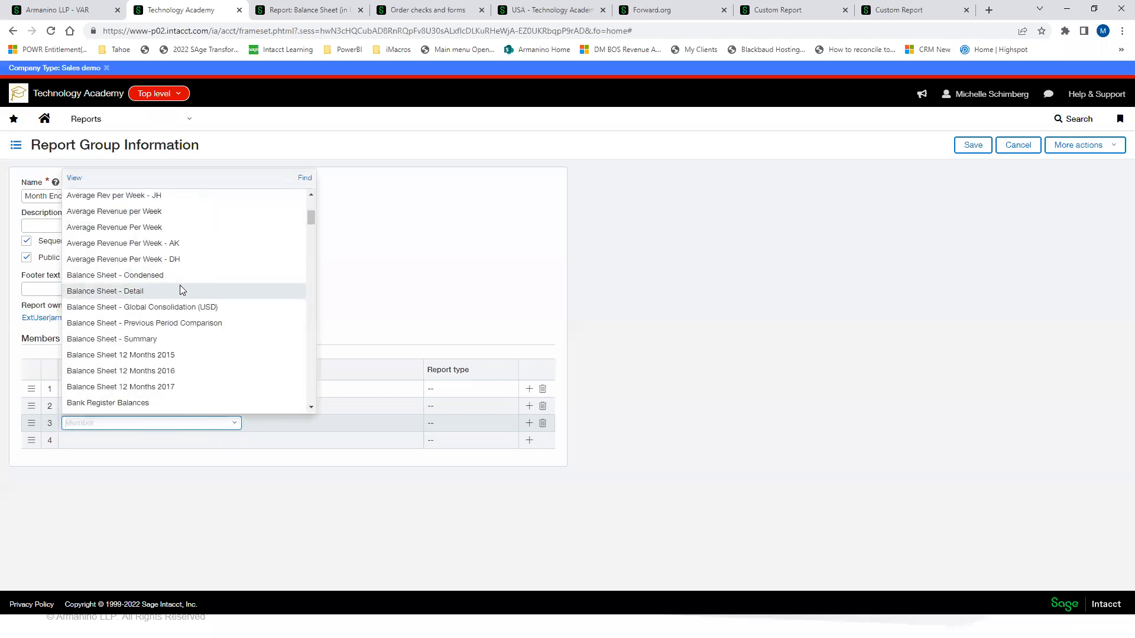
{"action": "left_click", "coordinate": [145, 292]}
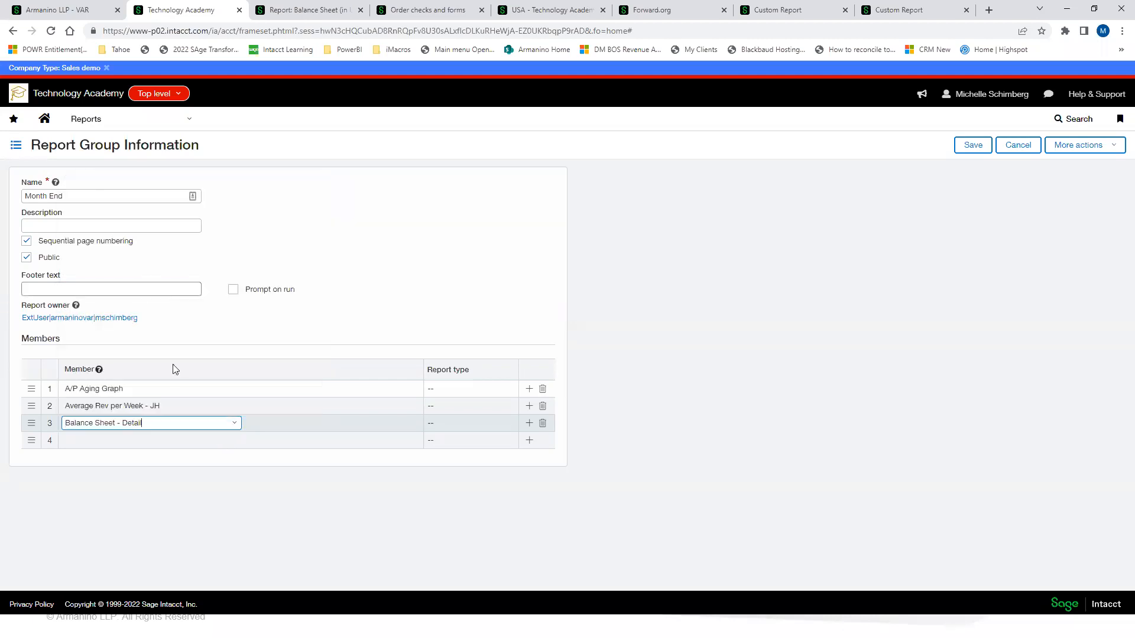
{"action": "left_click", "coordinate": [188, 443]}
{"action": "left_click", "coordinate": [234, 441]}
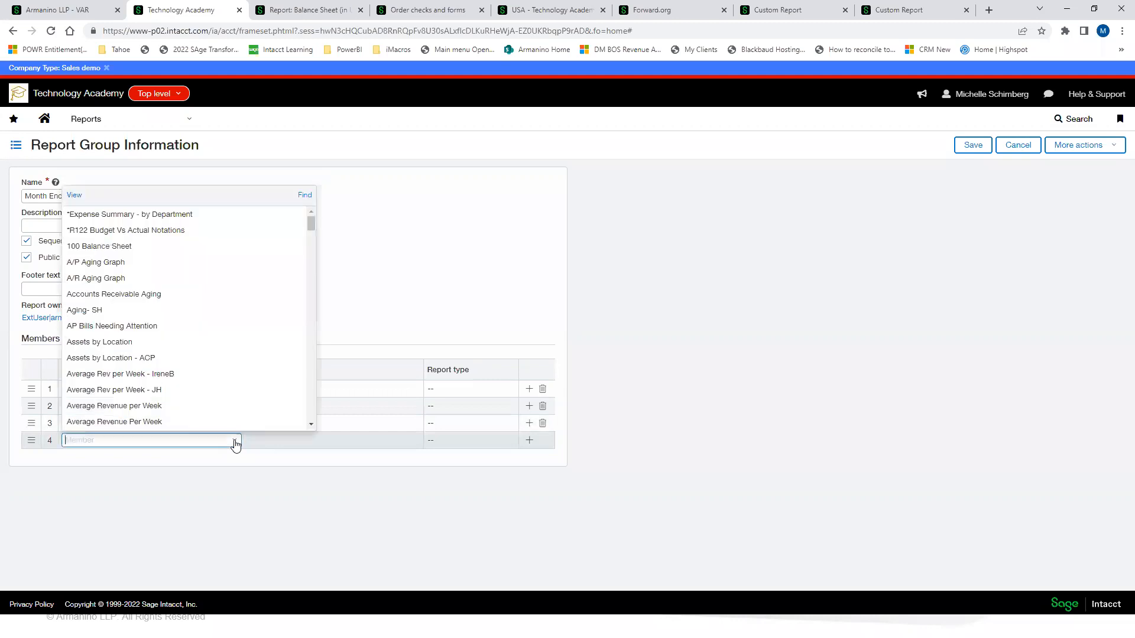
{"action": "scroll", "coordinate": [190, 393], "scroll_direction": "down", "scroll_amount": 6}
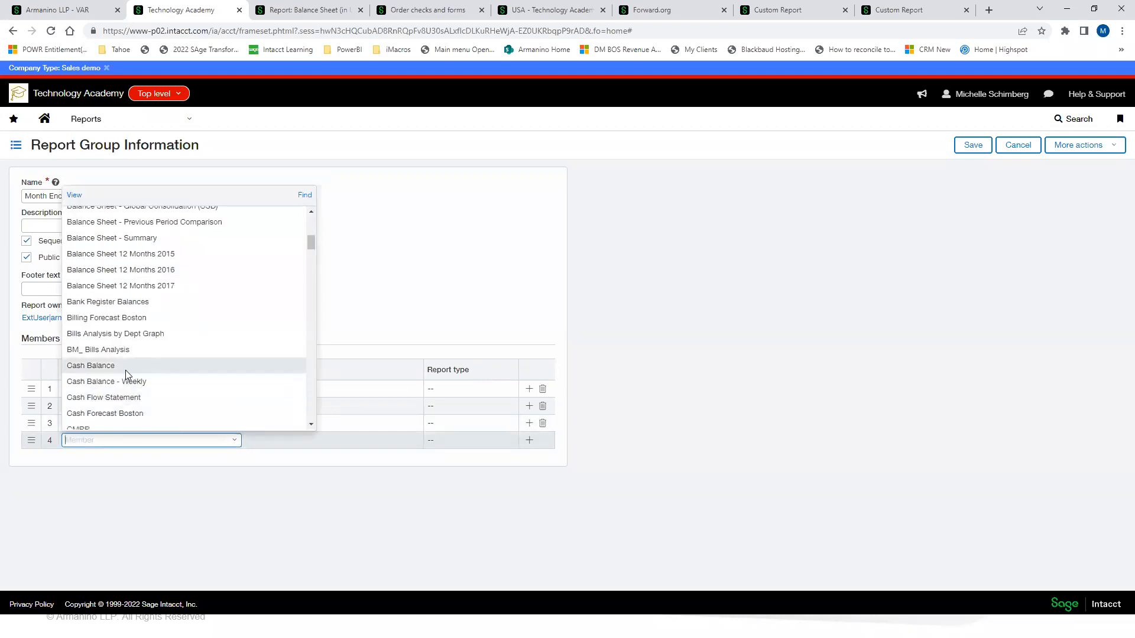
{"action": "left_click", "coordinate": [110, 367]}
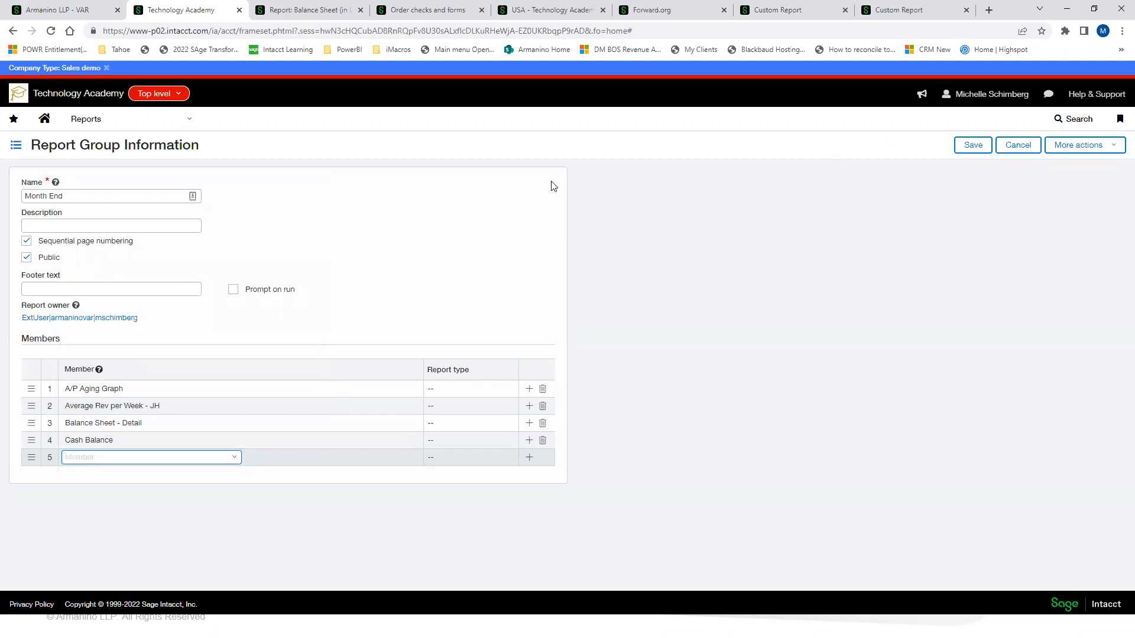
{"action": "left_click", "coordinate": [967, 147]}
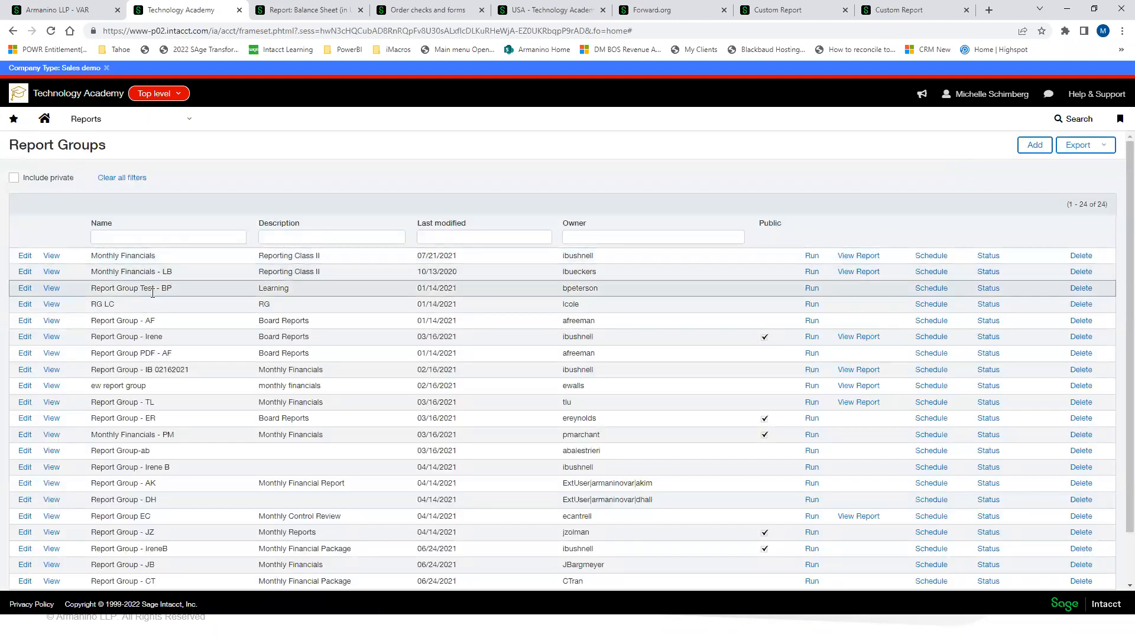
Step: Filter the report groups by the name "month" and examine the report type choices in Month End's run options
{"action": "left_click", "coordinate": [145, 239]}
{"action": "type", "text": "month"}
{"action": "key", "text": "Return"}
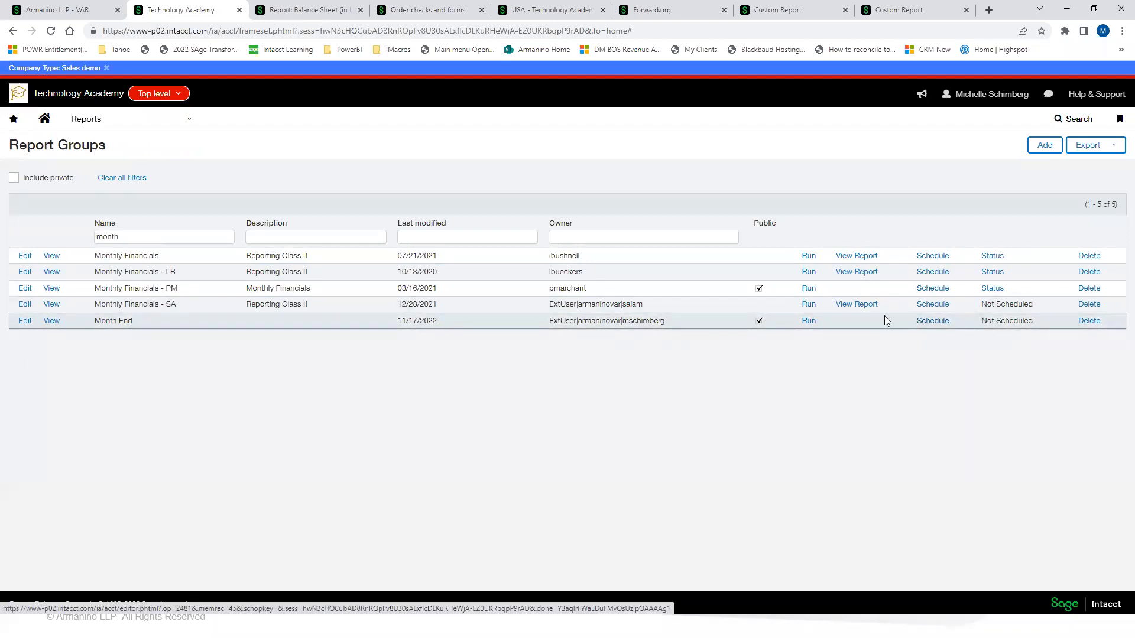
{"action": "left_click", "coordinate": [807, 320]}
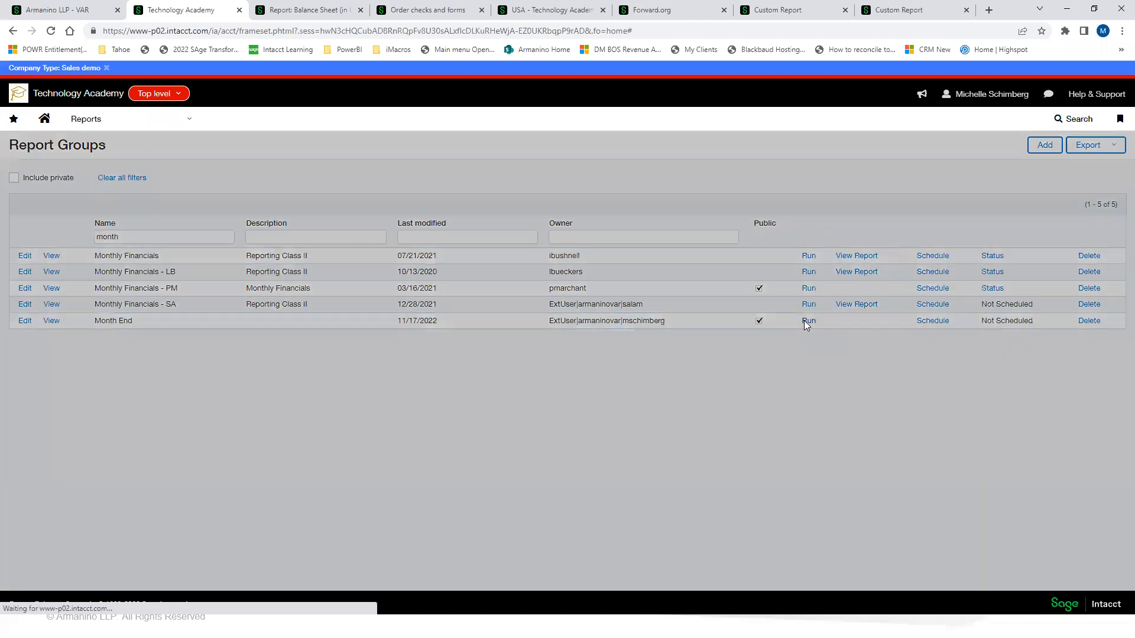
{"action": "scroll", "coordinate": [255, 489], "scroll_direction": "down", "scroll_amount": 2}
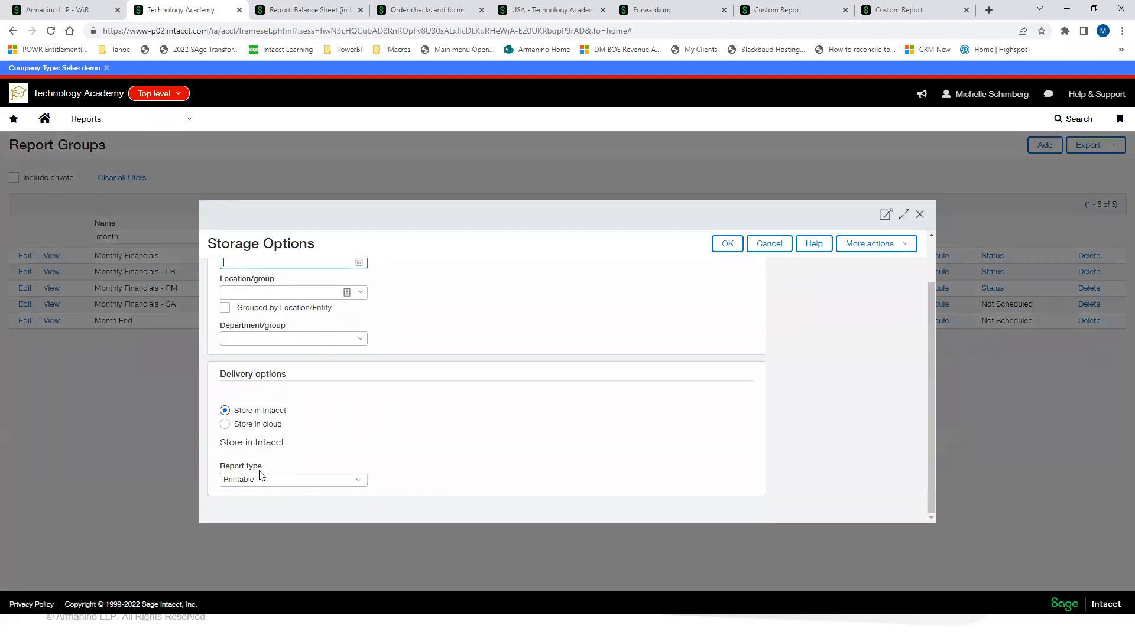
{"action": "left_click", "coordinate": [323, 480]}
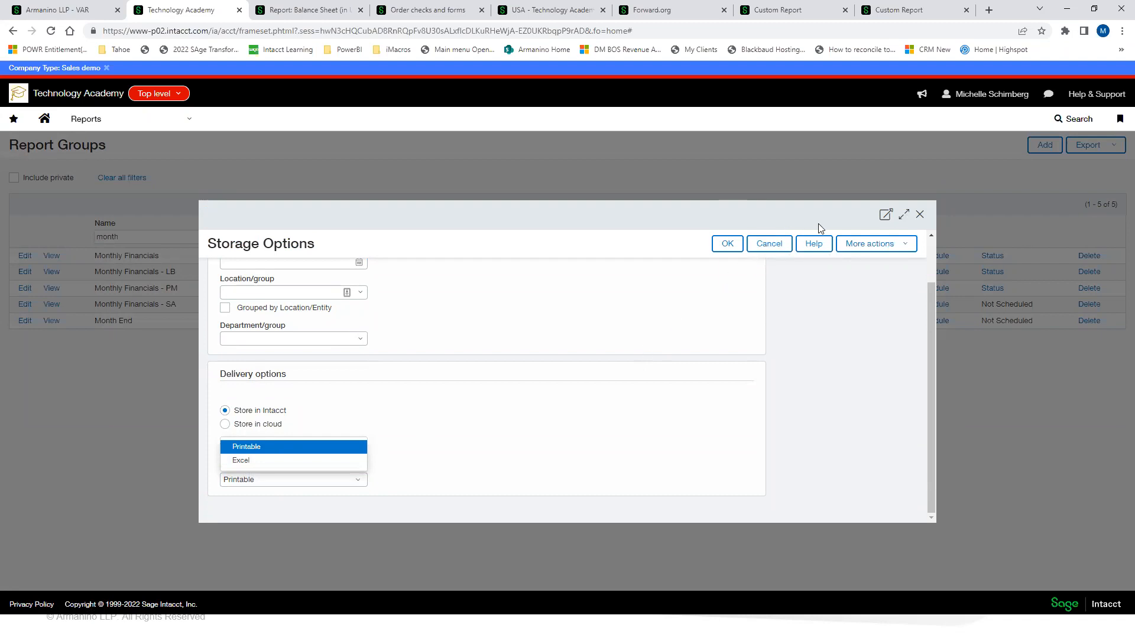
{"action": "left_click", "coordinate": [919, 214]}
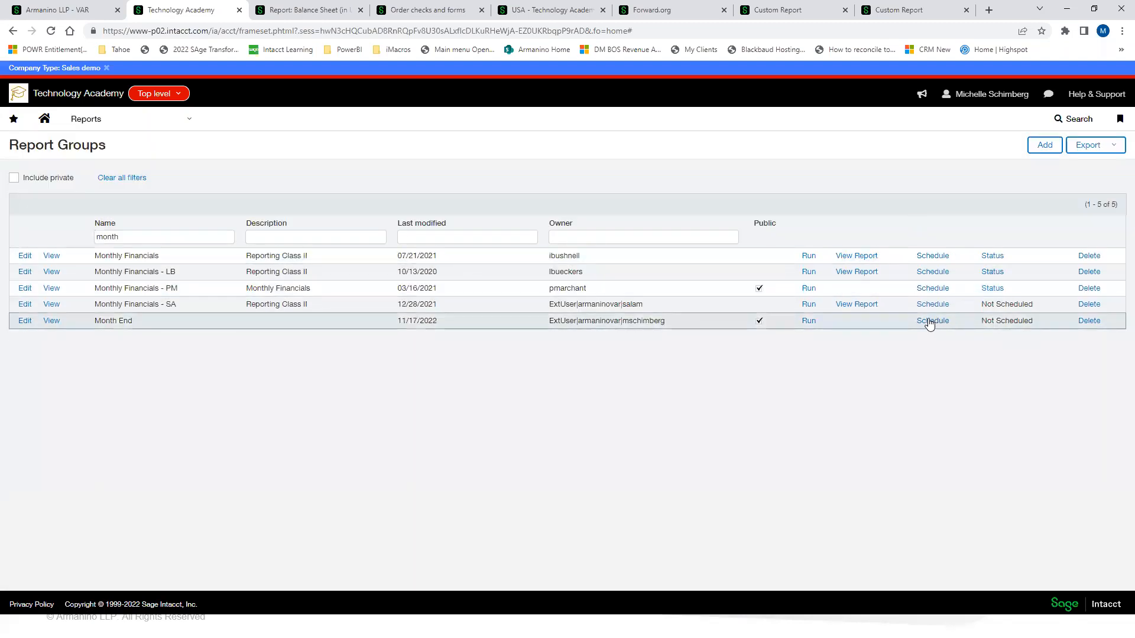
Step: Open the schedule for the Month End report group and set its start date to 10/31/2022
{"action": "left_click", "coordinate": [932, 323]}
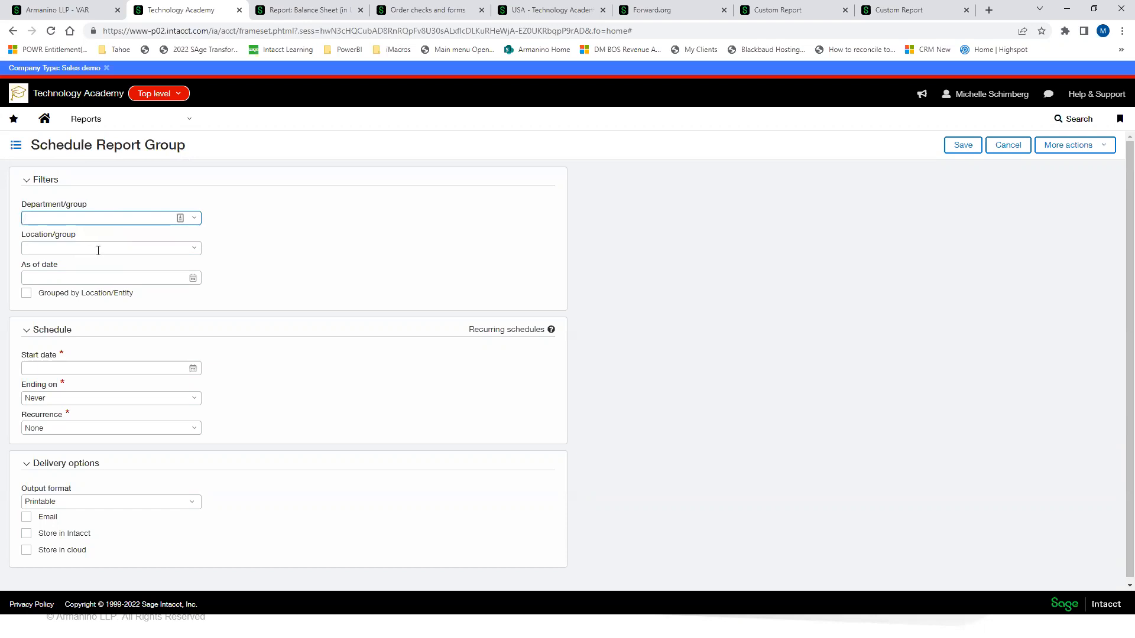
{"action": "left_click", "coordinate": [105, 367]}
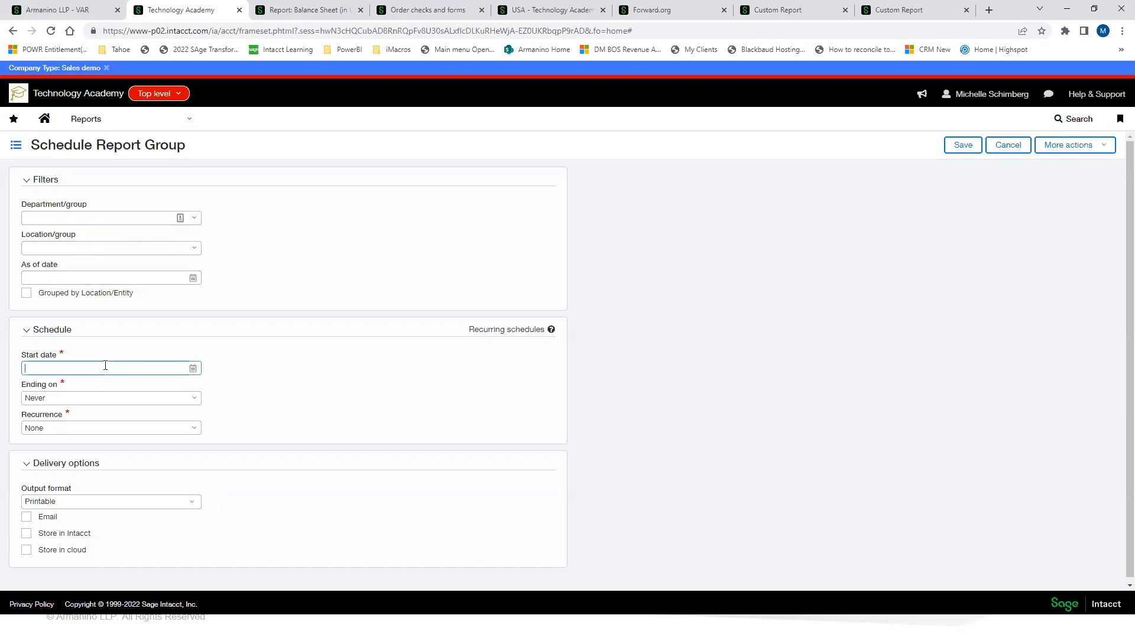
{"action": "left_click", "coordinate": [93, 398]}
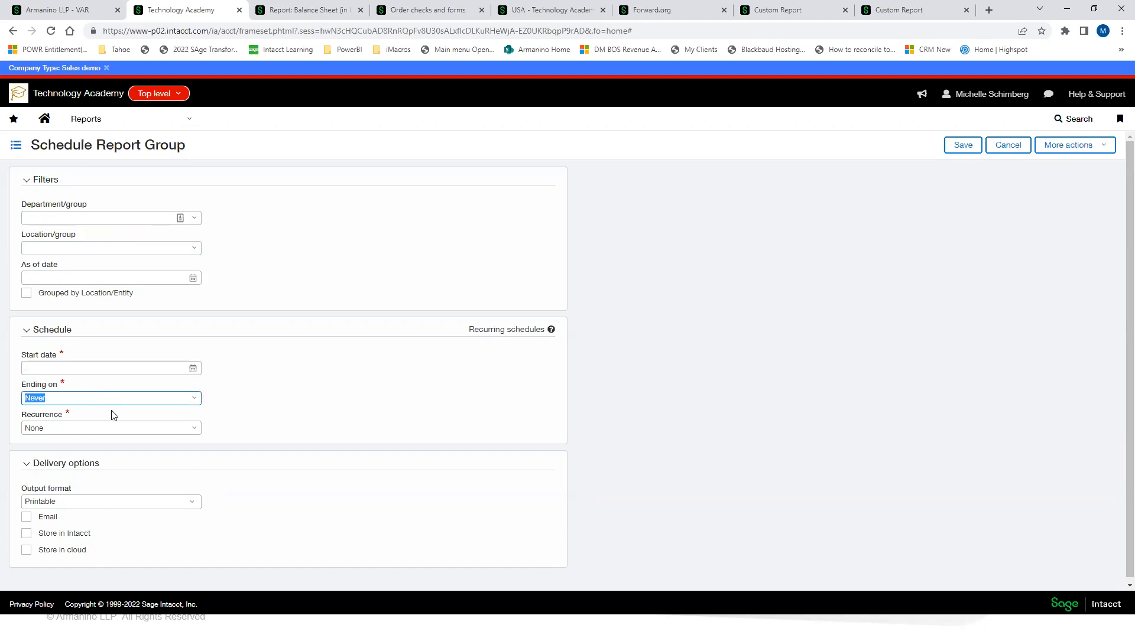
{"action": "scroll", "coordinate": [30, 511], "scroll_direction": "down", "scroll_amount": 1}
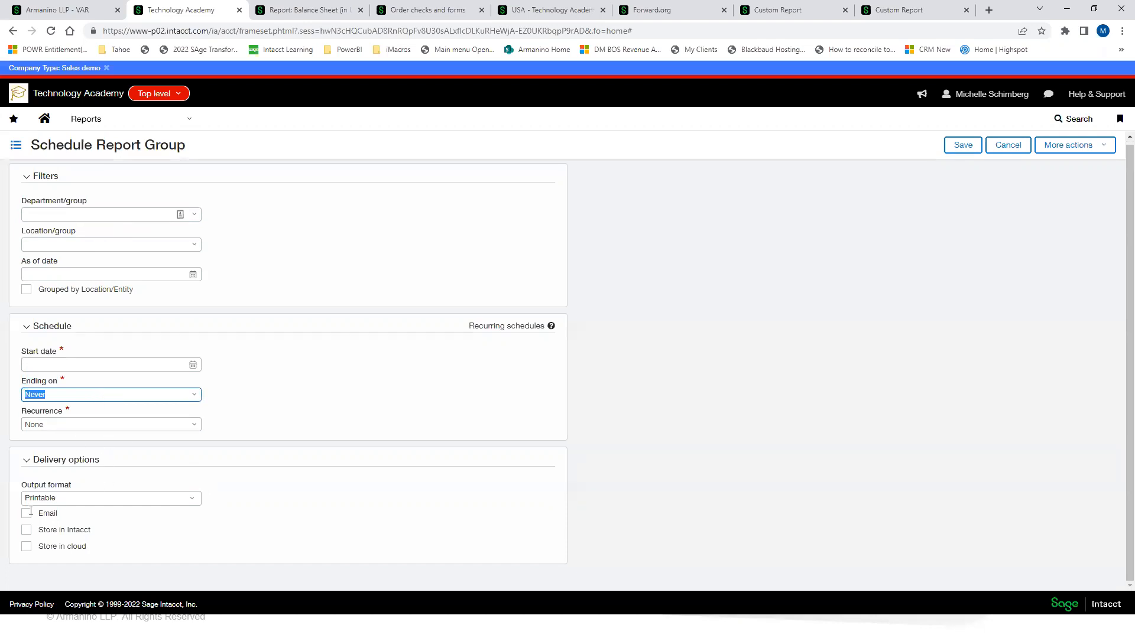
{"action": "left_click", "coordinate": [165, 276]}
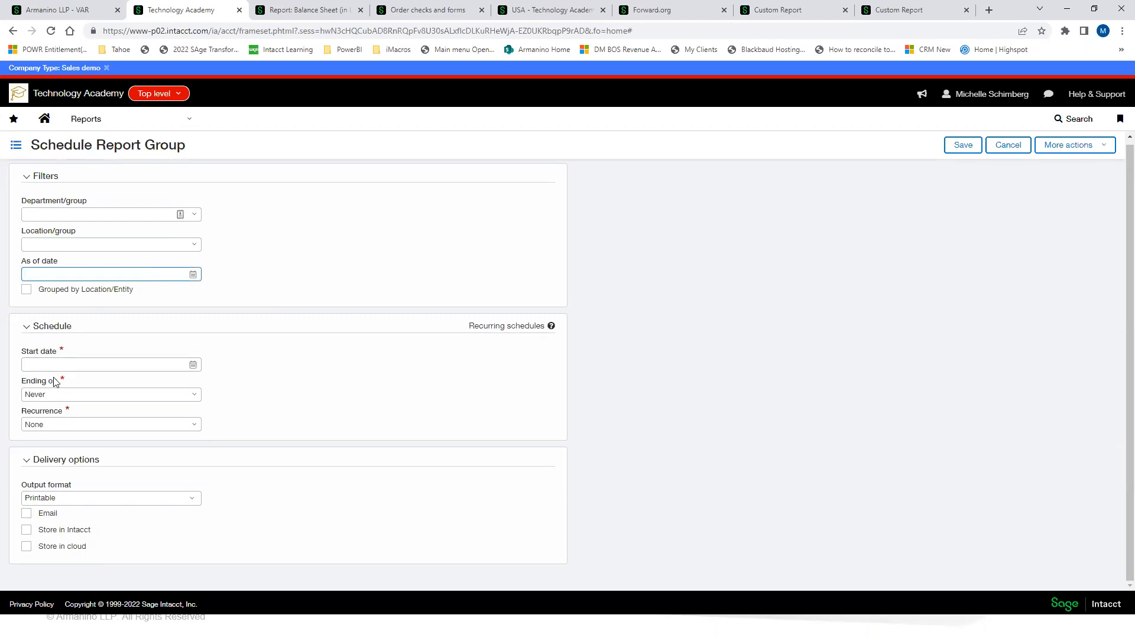
{"action": "left_click", "coordinate": [192, 365]}
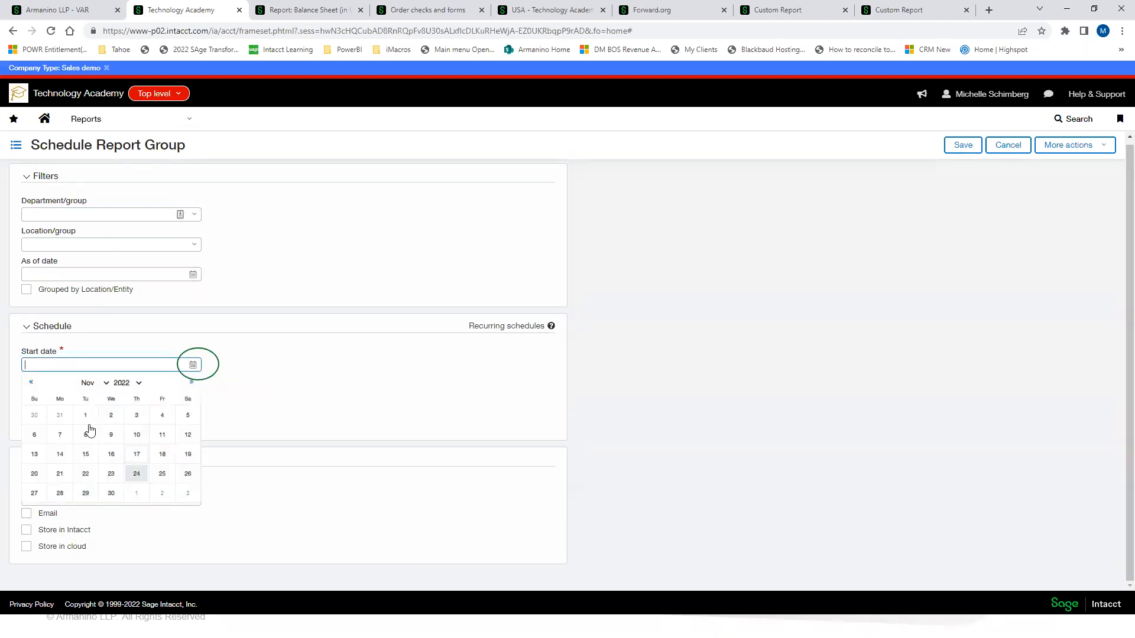
{"action": "left_click", "coordinate": [59, 415]}
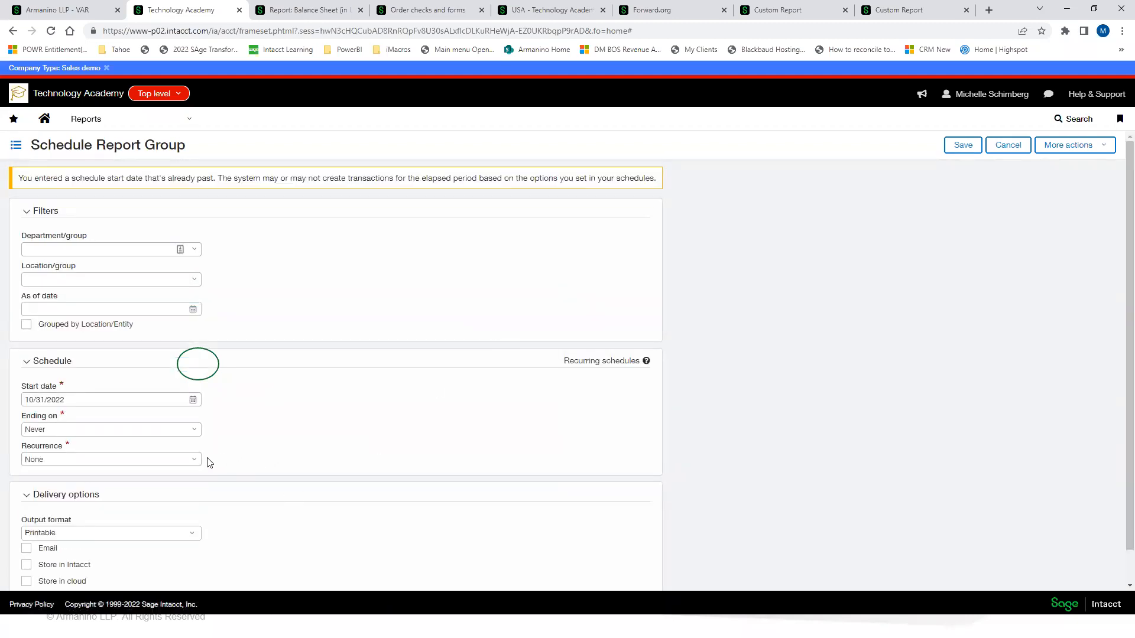
Step: Make the schedule end on an End Date and set its recurrence to Following General Ledger Close
{"action": "left_click", "coordinate": [193, 430]}
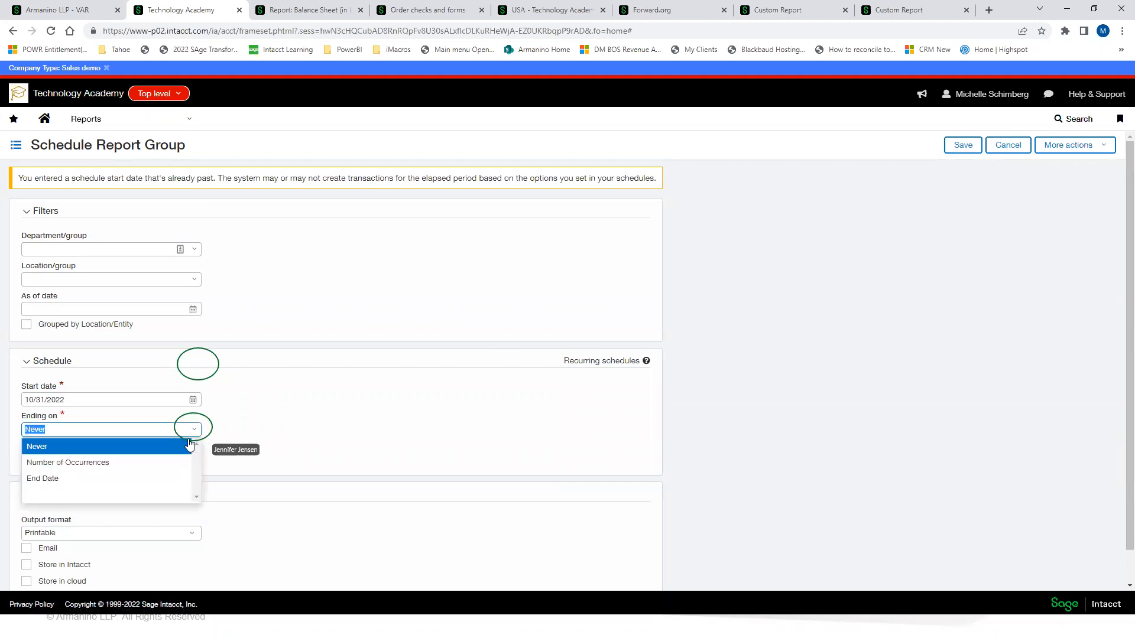
{"action": "left_click", "coordinate": [55, 480]}
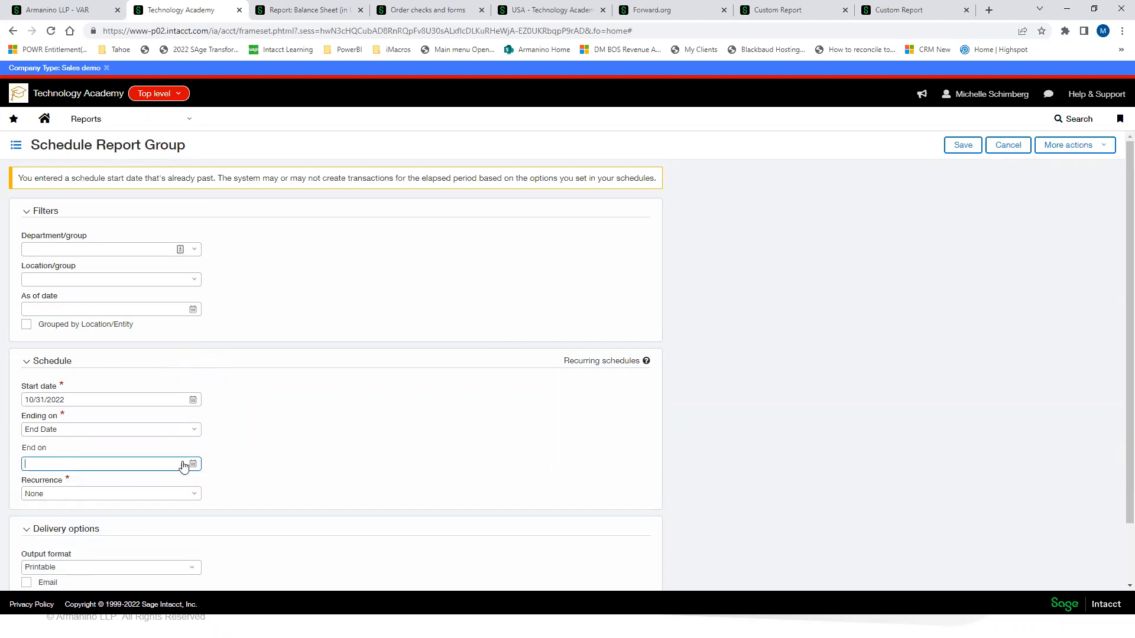
{"action": "scroll", "coordinate": [261, 448], "scroll_direction": "down", "scroll_amount": 2}
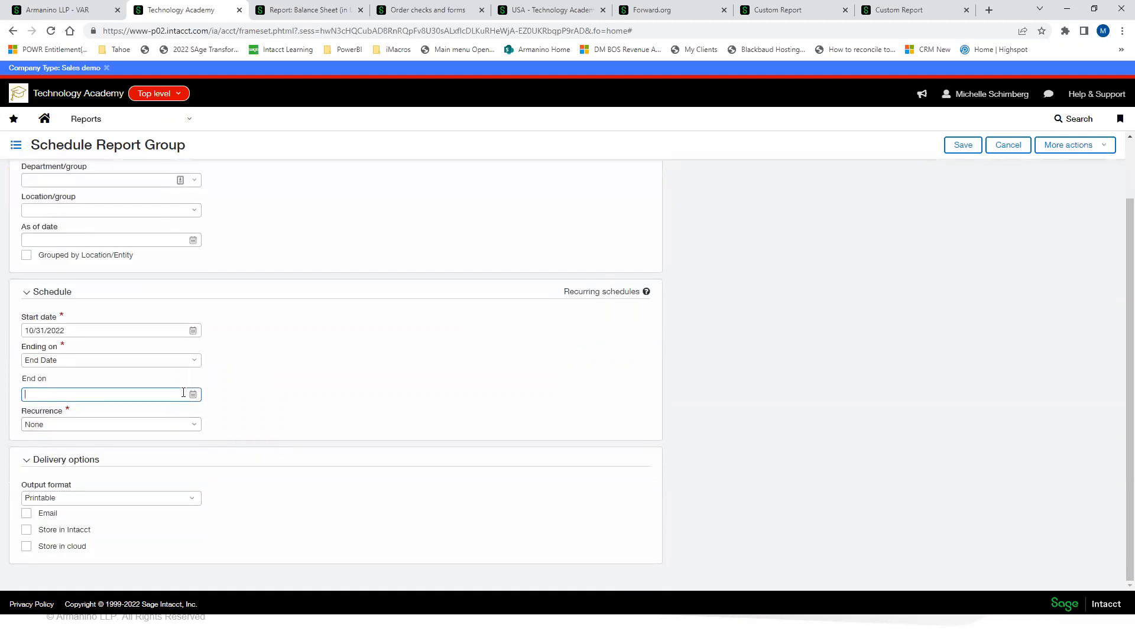
{"action": "left_click", "coordinate": [190, 427]}
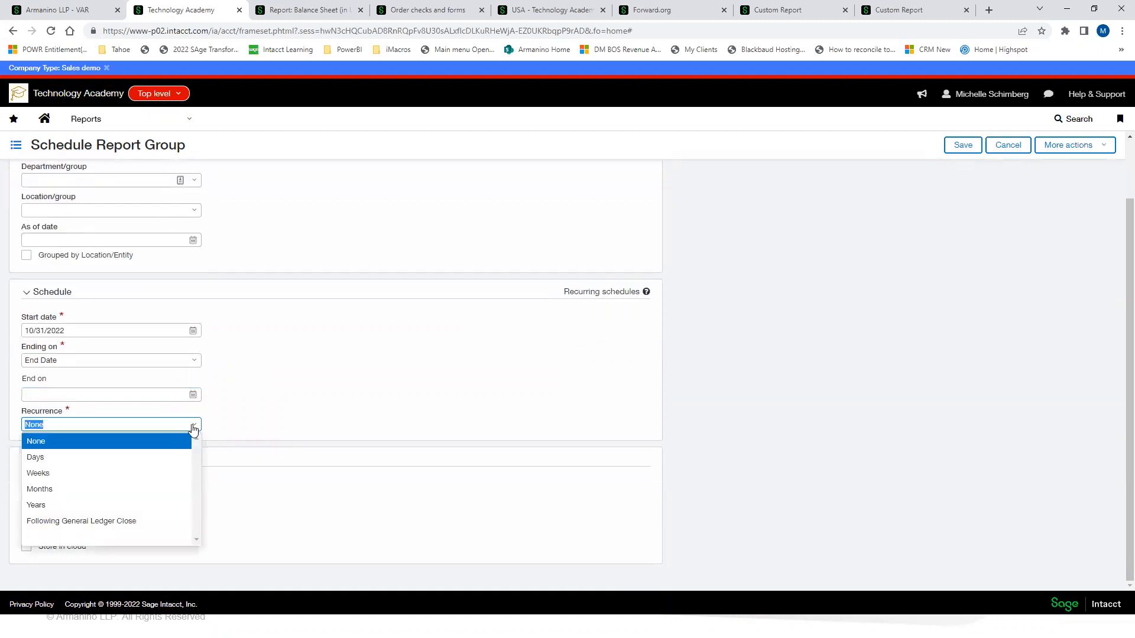
{"action": "left_click", "coordinate": [98, 524]}
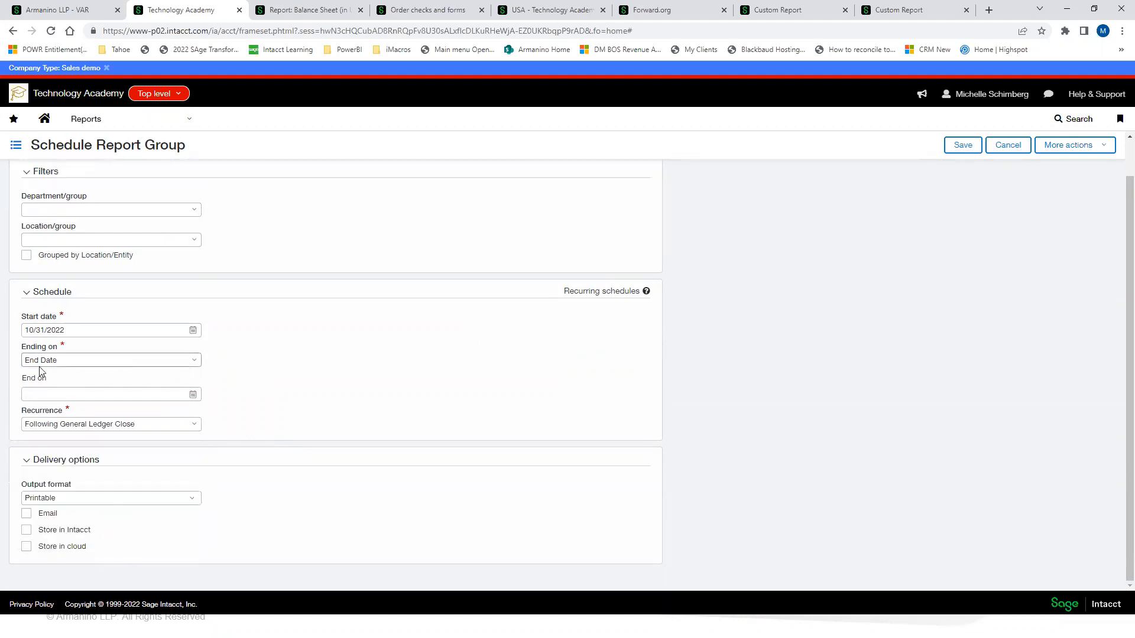
Step: Change the schedule's ending option to Never
{"action": "left_click", "coordinate": [104, 357]}
{"action": "left_click", "coordinate": [193, 361]}
{"action": "left_click", "coordinate": [193, 361]}
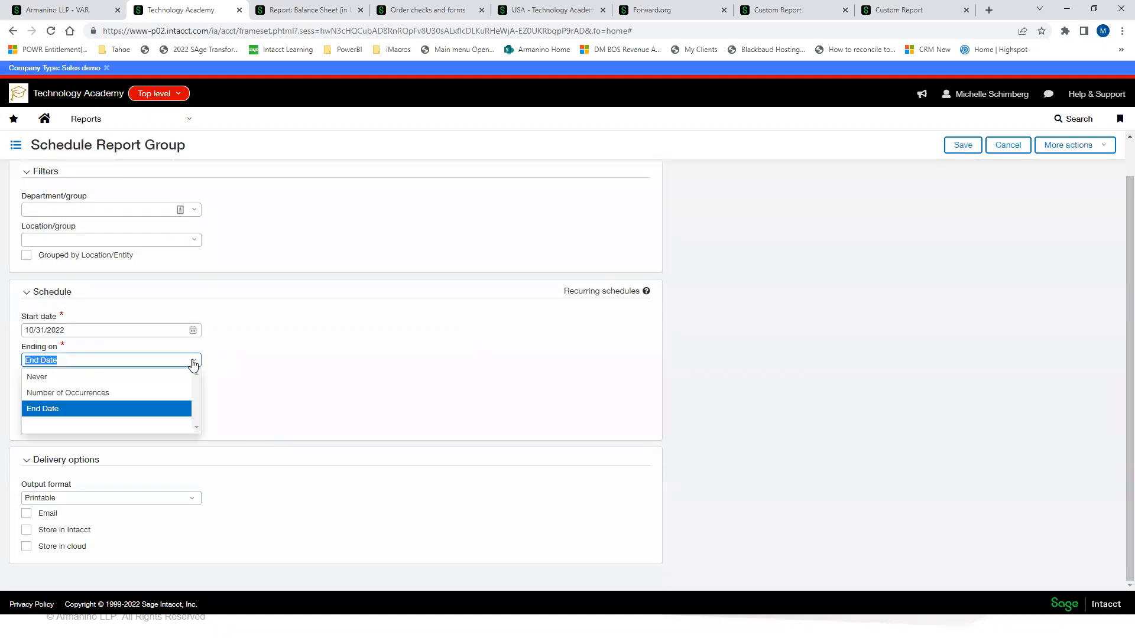
{"action": "left_click", "coordinate": [154, 378]}
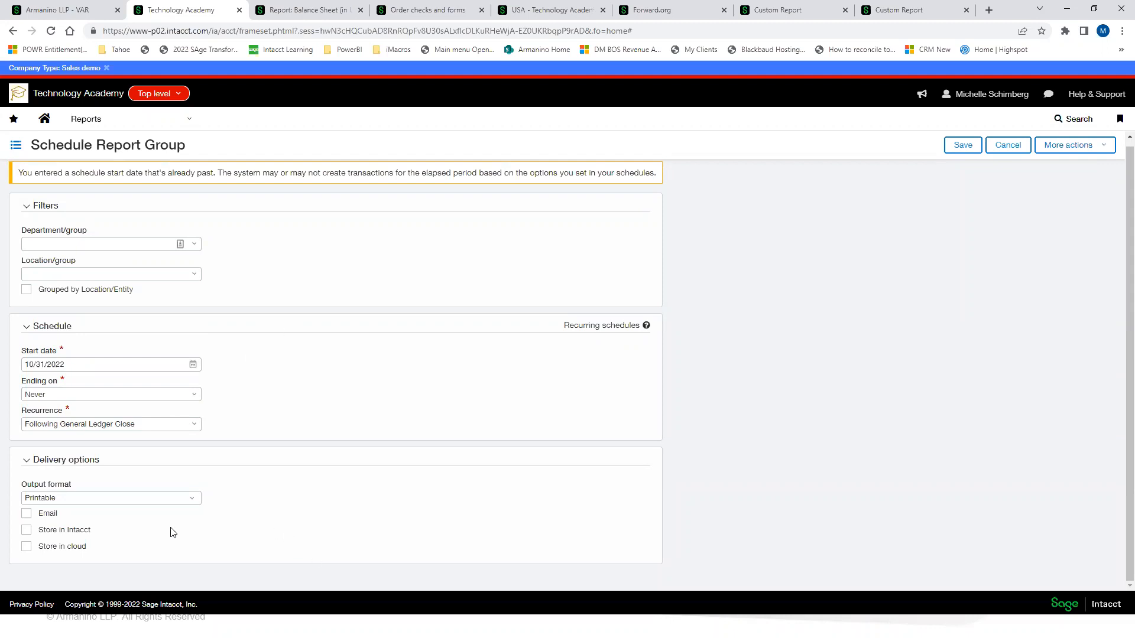
Step: Enable email delivery for the scheduled report group and look over the recipient and subject fields
{"action": "left_click", "coordinate": [27, 514]}
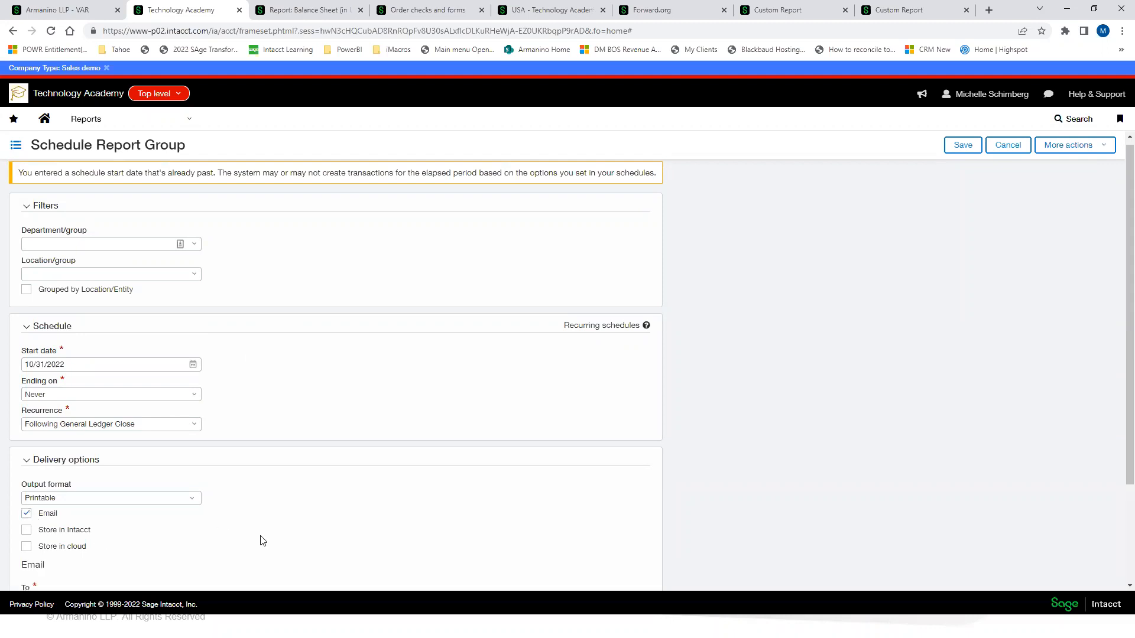
{"action": "scroll", "coordinate": [236, 539], "scroll_direction": "down", "scroll_amount": 3}
{"action": "left_click", "coordinate": [73, 471]}
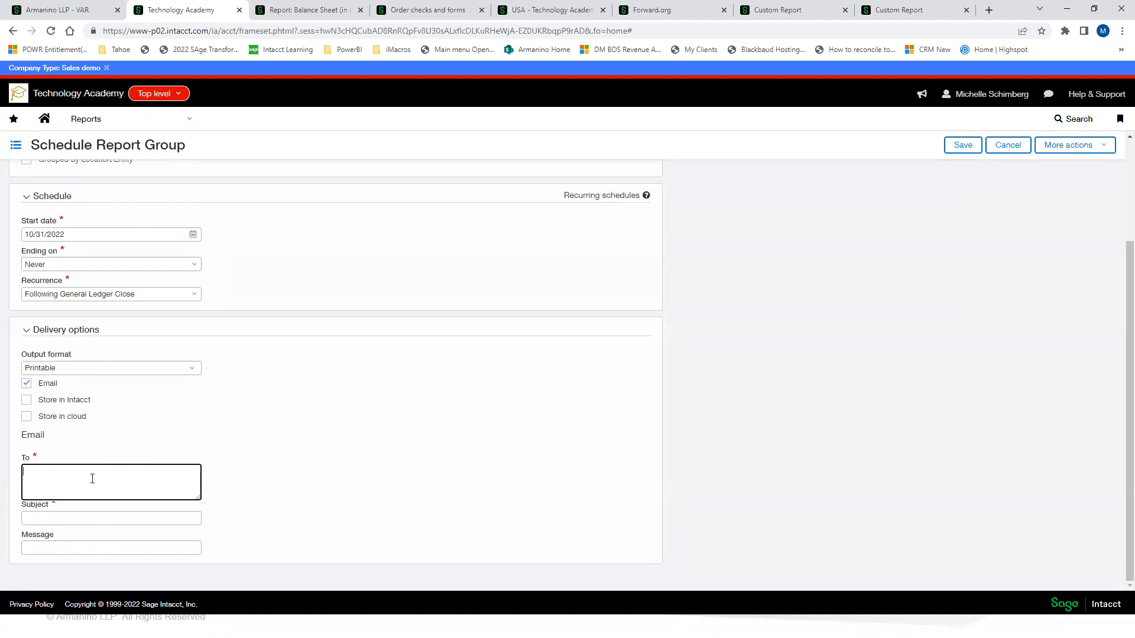
{"action": "left_click", "coordinate": [54, 518]}
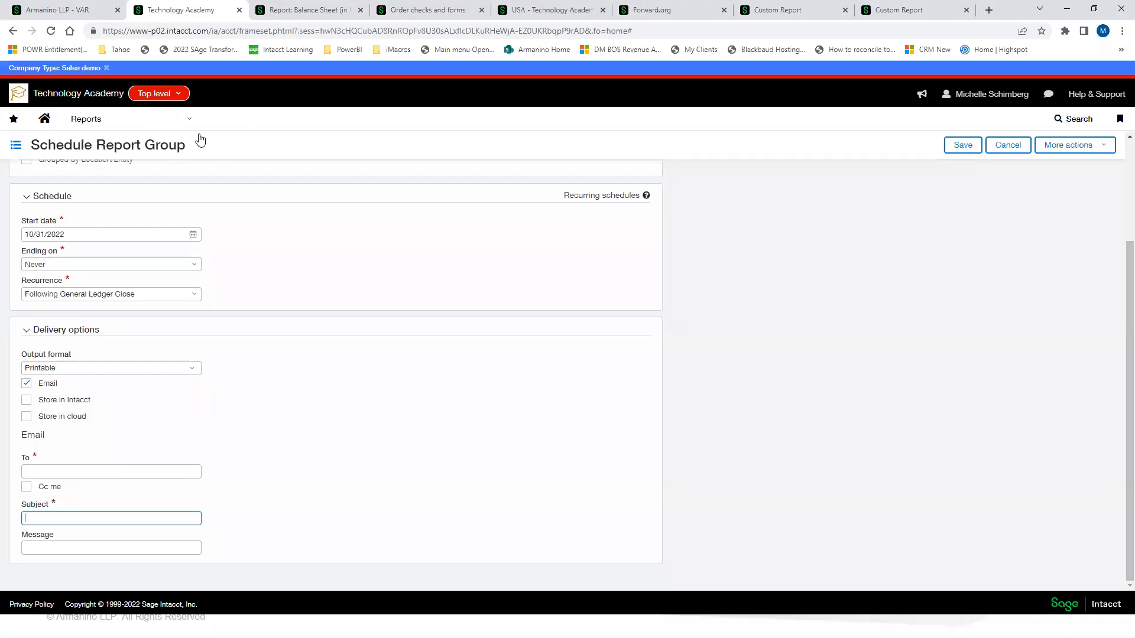
Step: Start a new Accounts Payable bill, discarding the schedule, and calculate 12+25+40 as the first entry line's transaction amount
{"action": "left_click", "coordinate": [100, 121]}
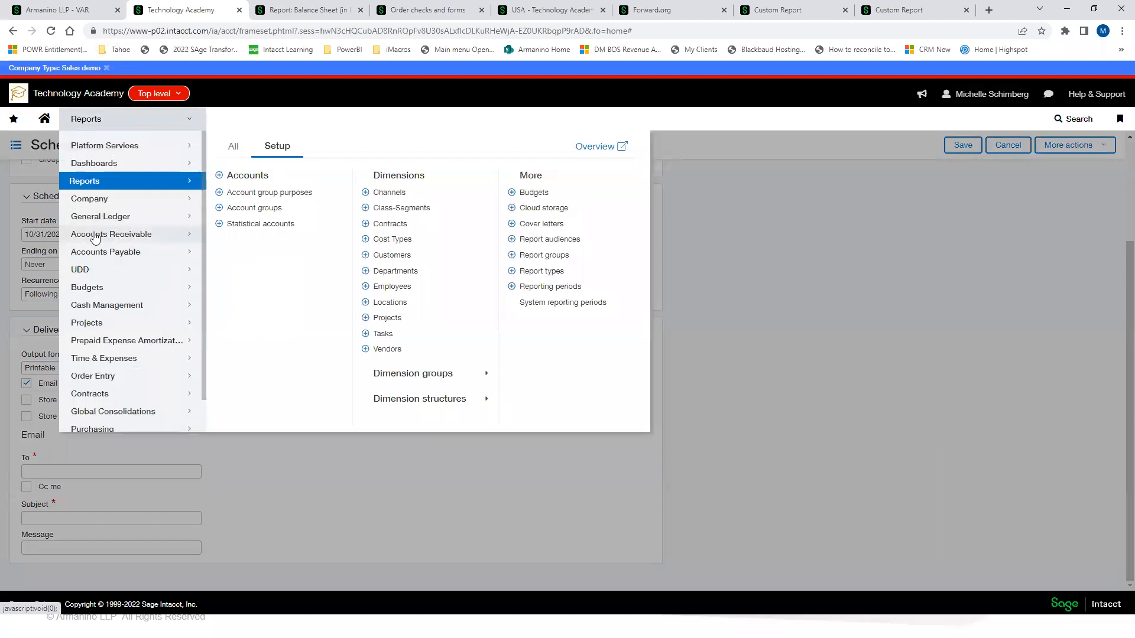
{"action": "mouse_move", "coordinate": [121, 254]}
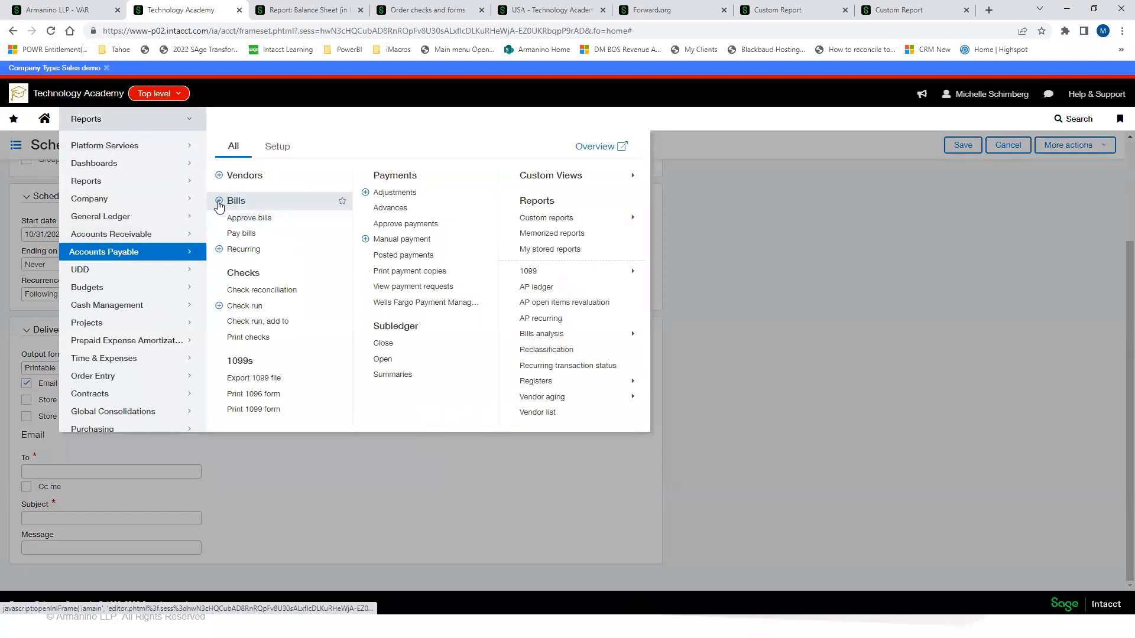
{"action": "left_click", "coordinate": [219, 201]}
{"action": "left_click", "coordinate": [625, 98]}
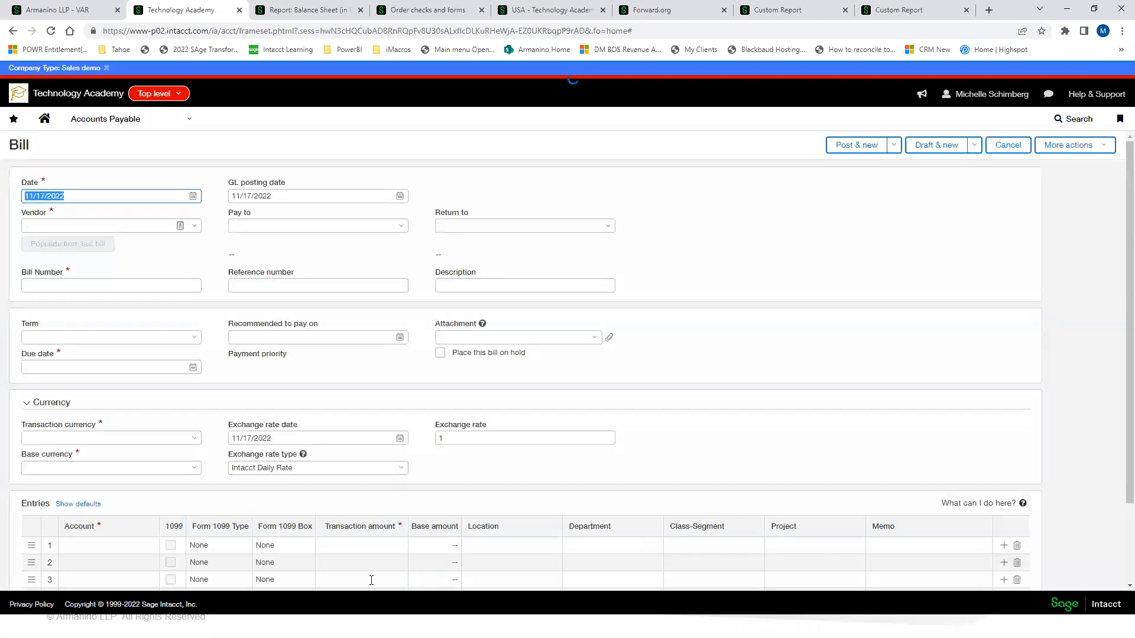
{"action": "left_click", "coordinate": [358, 544]}
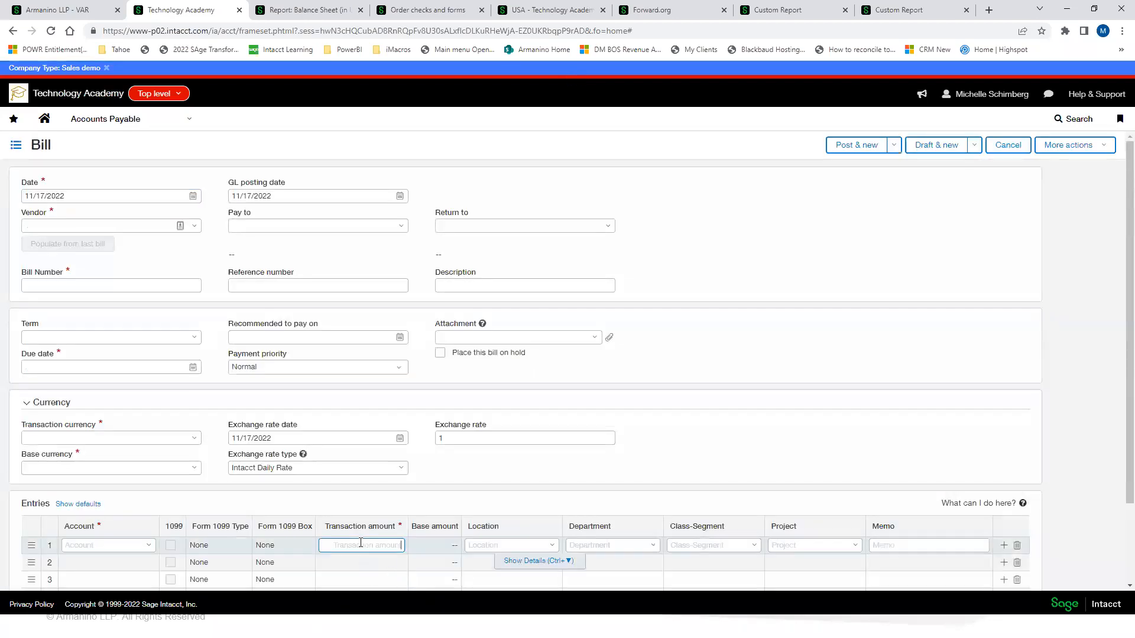
{"action": "type", "text": "+"}
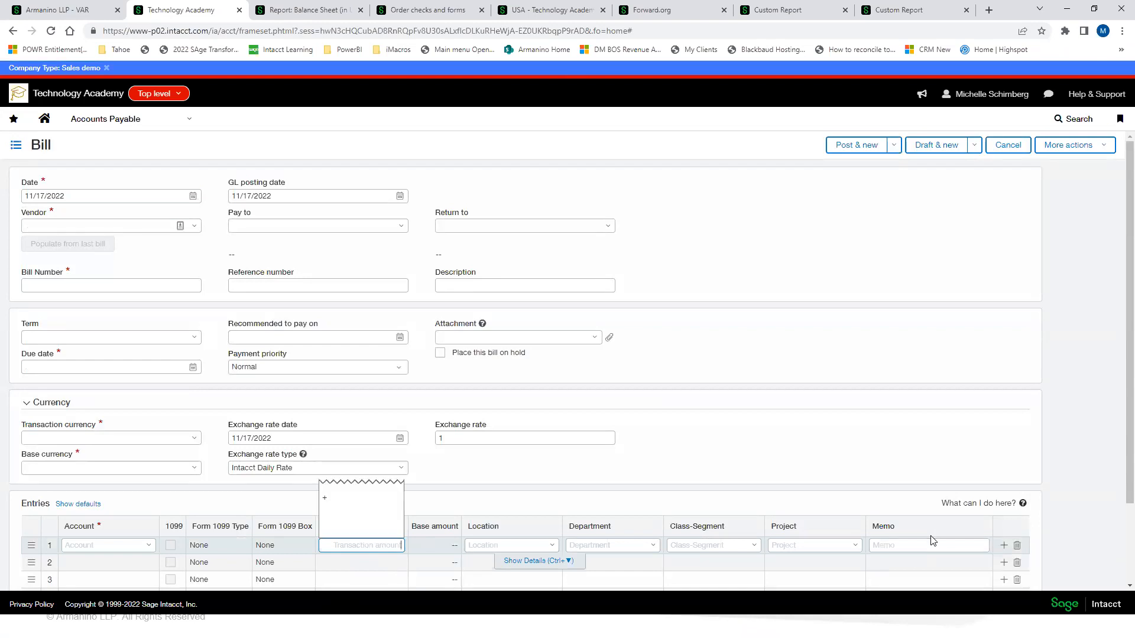
{"action": "type", "text": "12+25+40"}
{"action": "key", "text": "Return"}
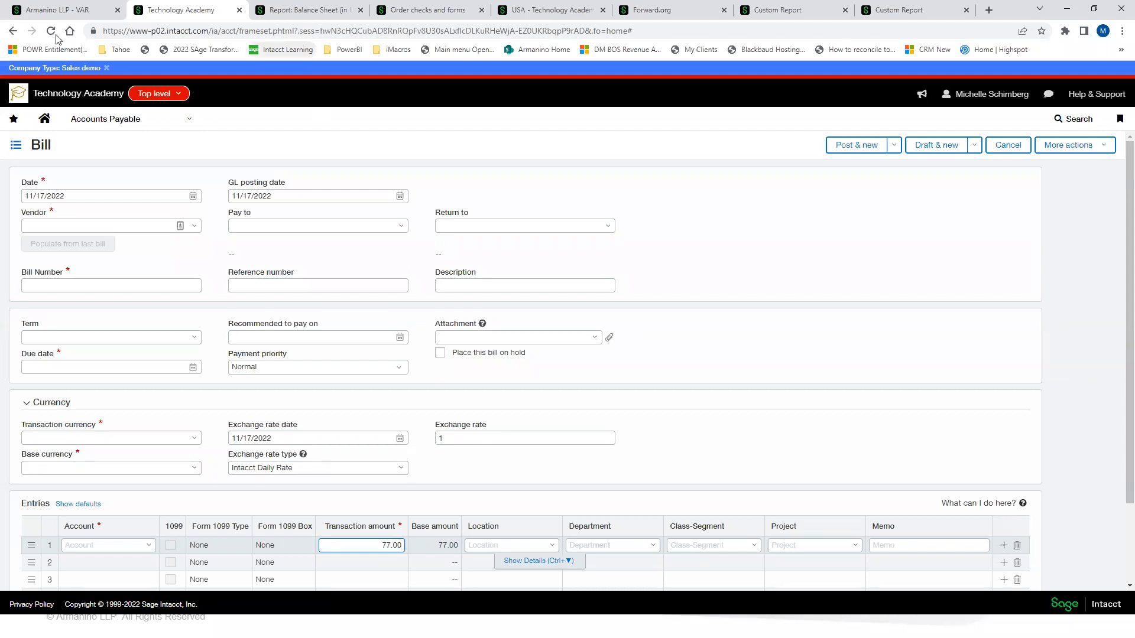
Step: Leave the bill without saving, filter the vendors by the name "boston", and open Boston Properties for editing
{"action": "left_click", "coordinate": [90, 118]}
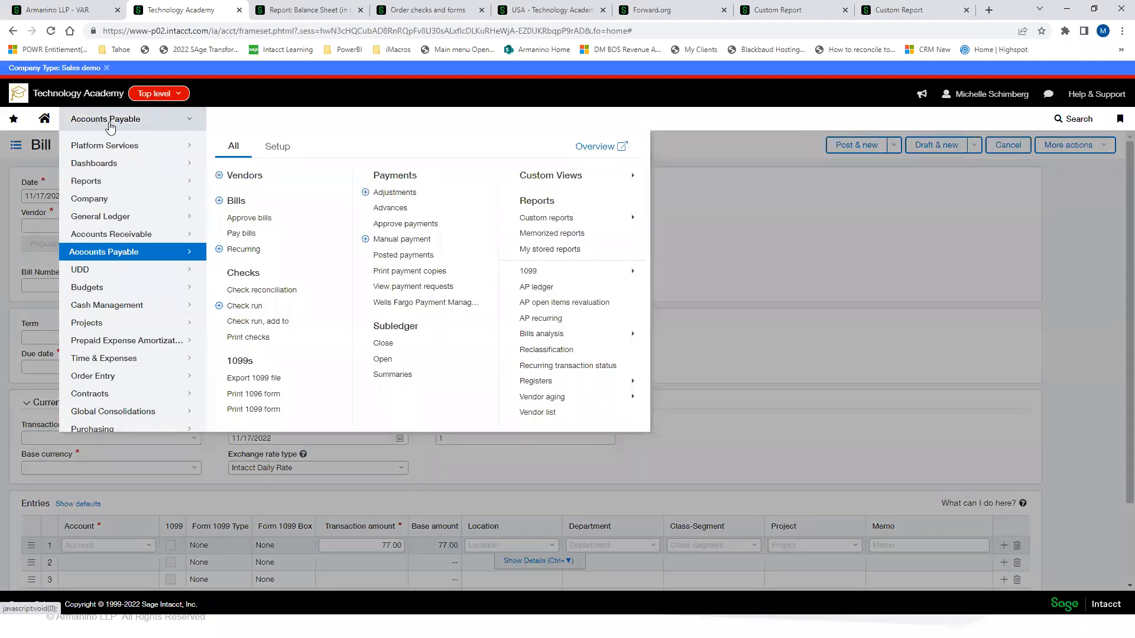
{"action": "left_click", "coordinate": [245, 177]}
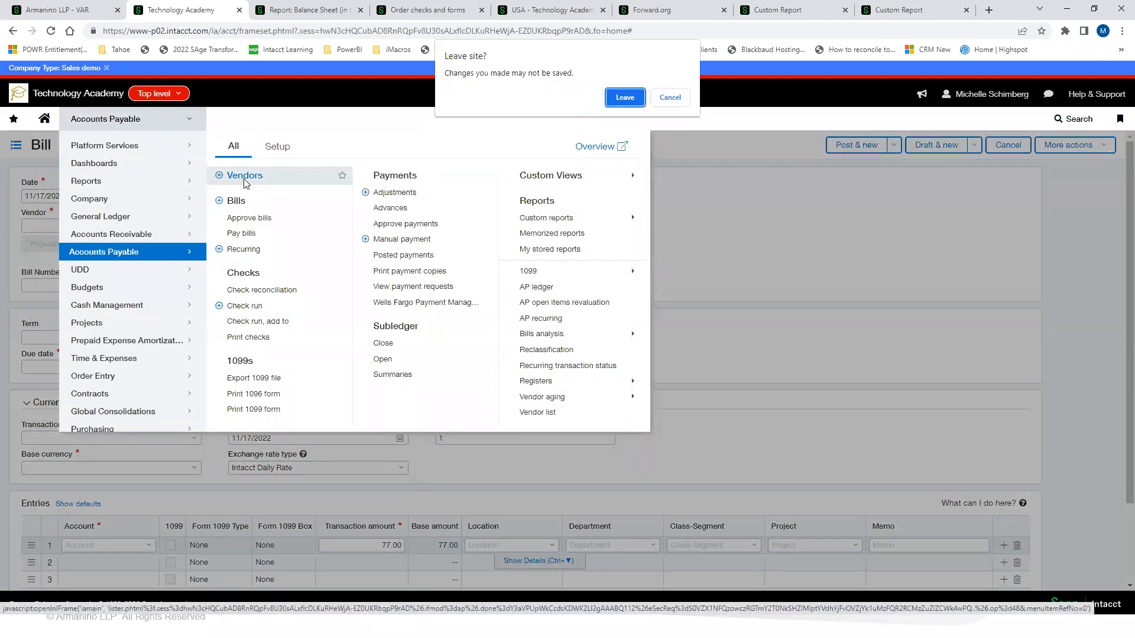
{"action": "left_click", "coordinate": [623, 97]}
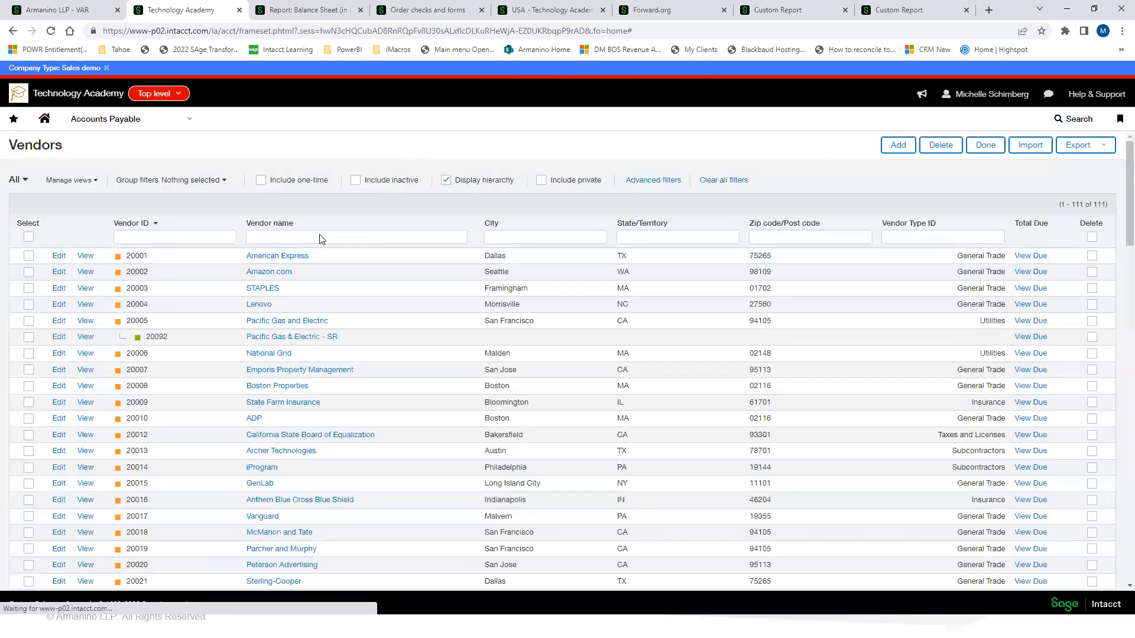
{"action": "left_click", "coordinate": [319, 237]}
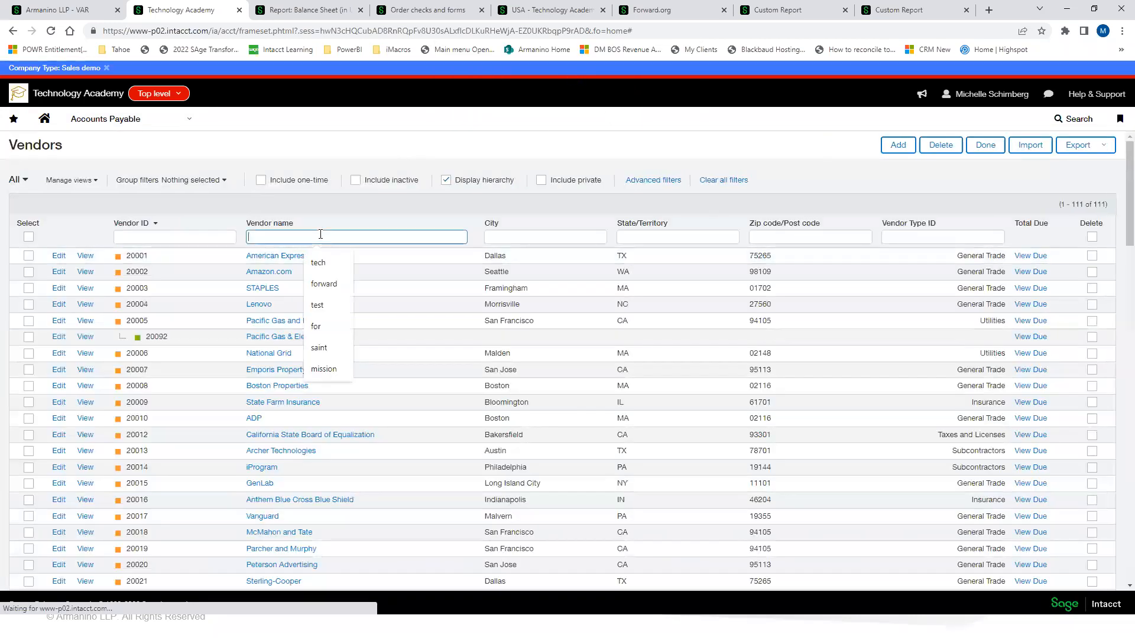
{"action": "type", "text": "boston"}
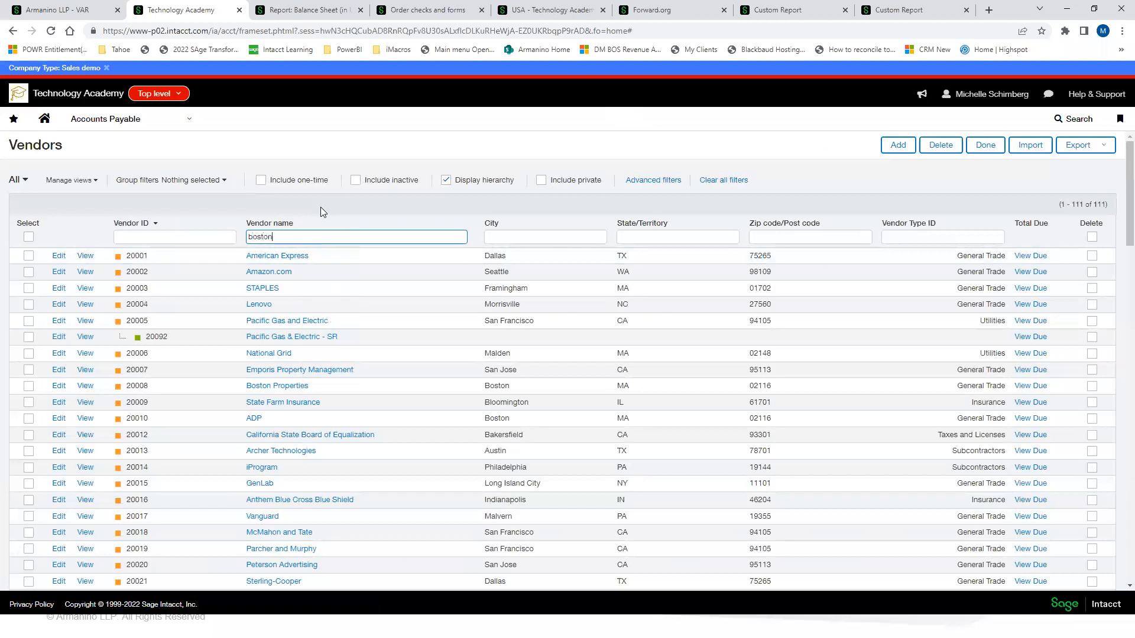
{"action": "key", "text": "Return"}
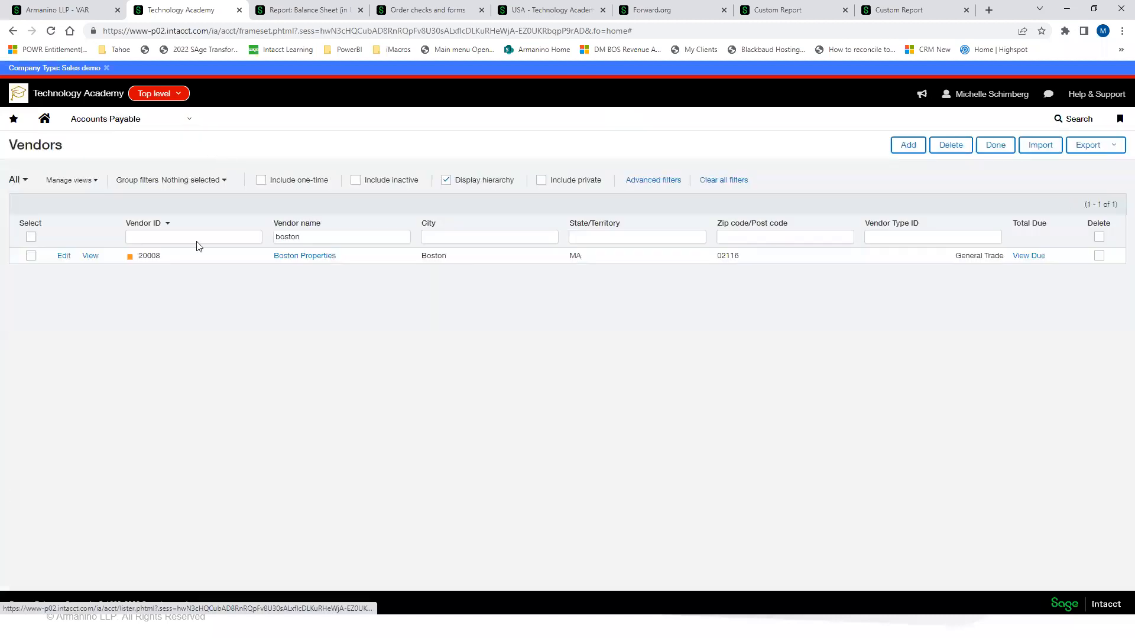
{"action": "left_click", "coordinate": [65, 256]}
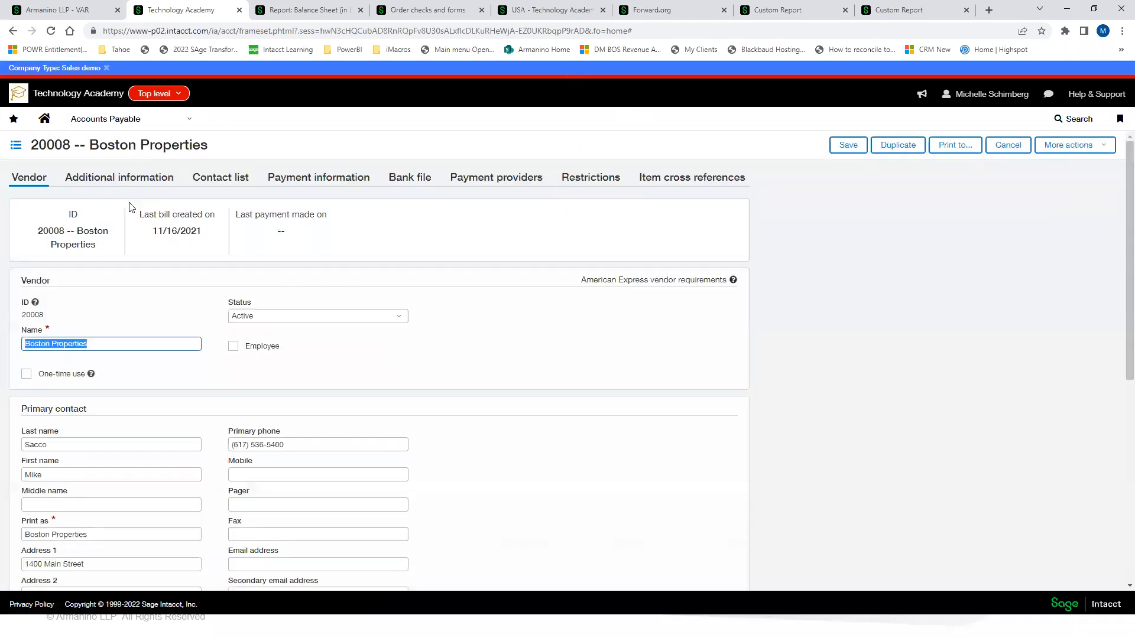
Step: Examine the Boston Properties vendor's department on the main page and its default expense account and credit limit under additional information
{"action": "scroll", "coordinate": [203, 431], "scroll_direction": "down", "scroll_amount": 6}
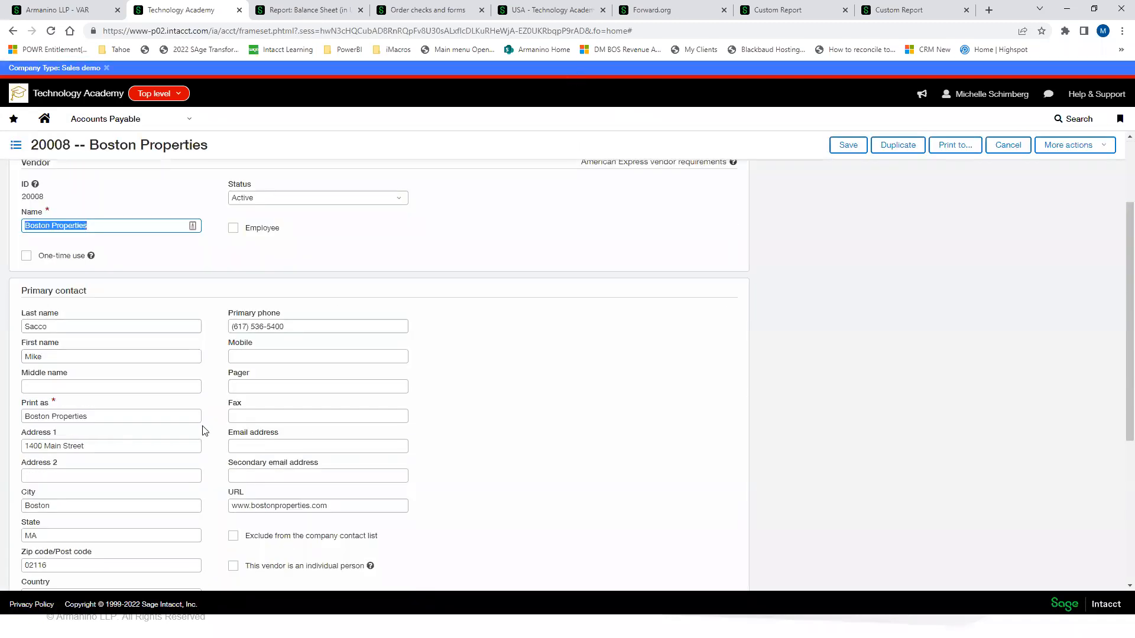
{"action": "scroll", "coordinate": [234, 461], "scroll_direction": "down", "scroll_amount": 2}
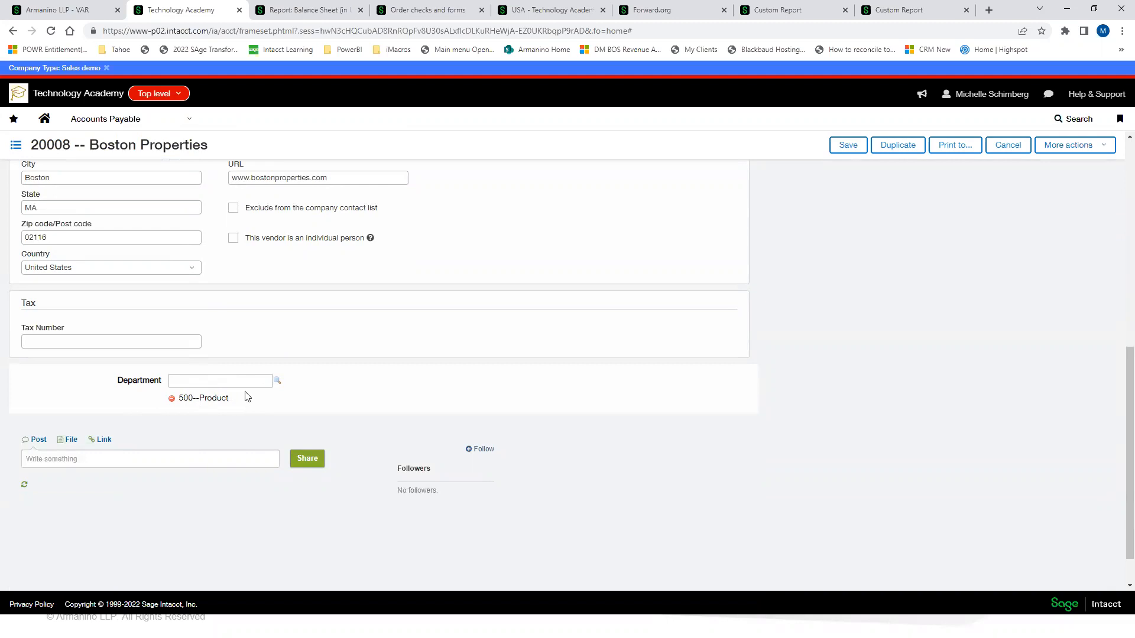
{"action": "scroll", "coordinate": [247, 397], "scroll_direction": "up", "scroll_amount": 5}
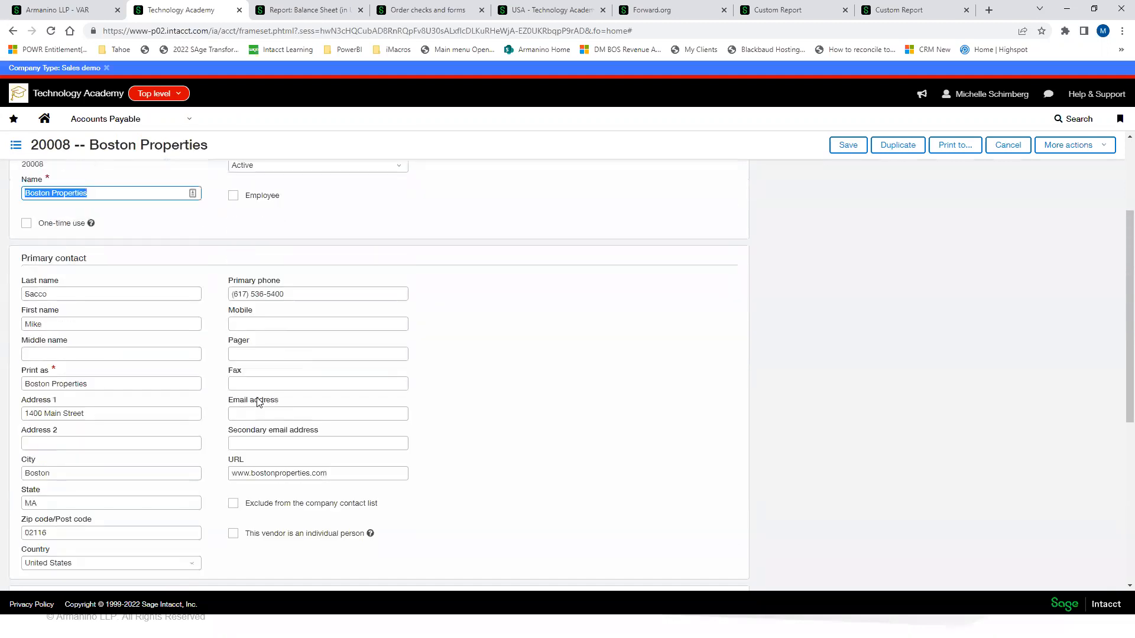
{"action": "scroll", "coordinate": [264, 403], "scroll_direction": "up", "scroll_amount": 1}
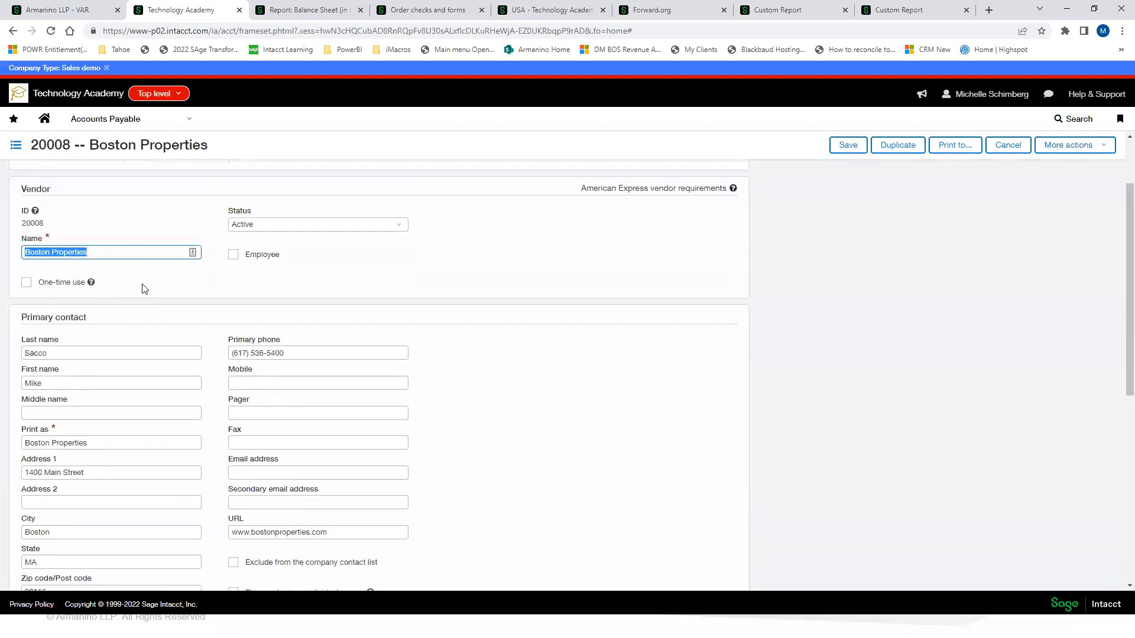
{"action": "scroll", "coordinate": [198, 274], "scroll_direction": "up", "scroll_amount": 2}
{"action": "left_click", "coordinate": [127, 179]}
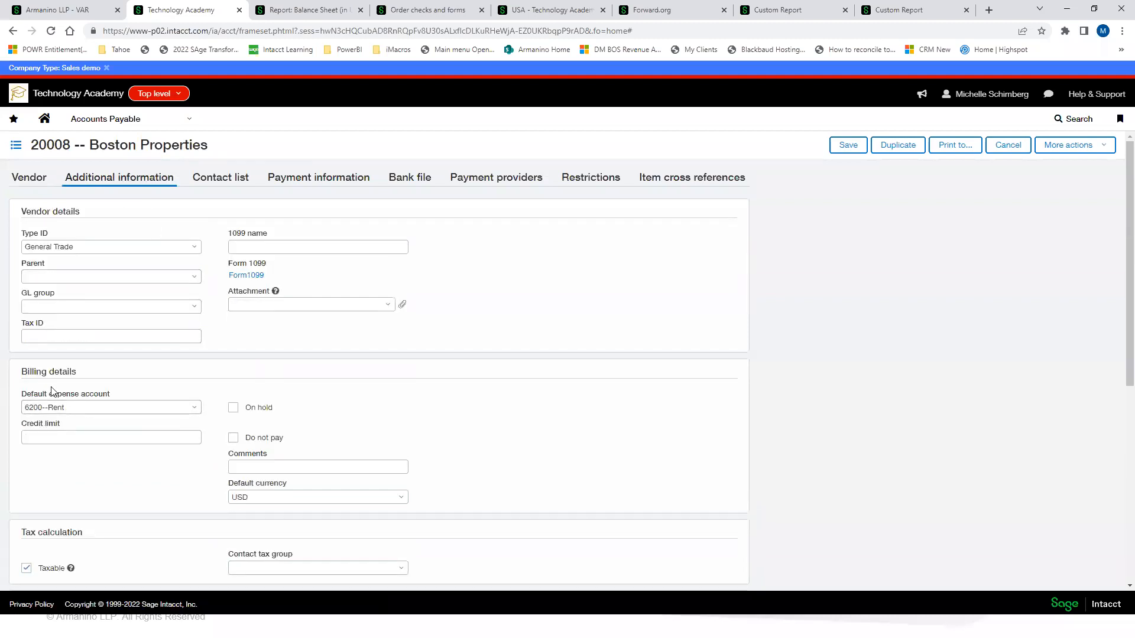
{"action": "left_click", "coordinate": [78, 436]}
Step: Leave the vendor record without saving and start a new Accounts Payable bill for the vendor 20008--Boston Properties
{"action": "left_click", "coordinate": [141, 126]}
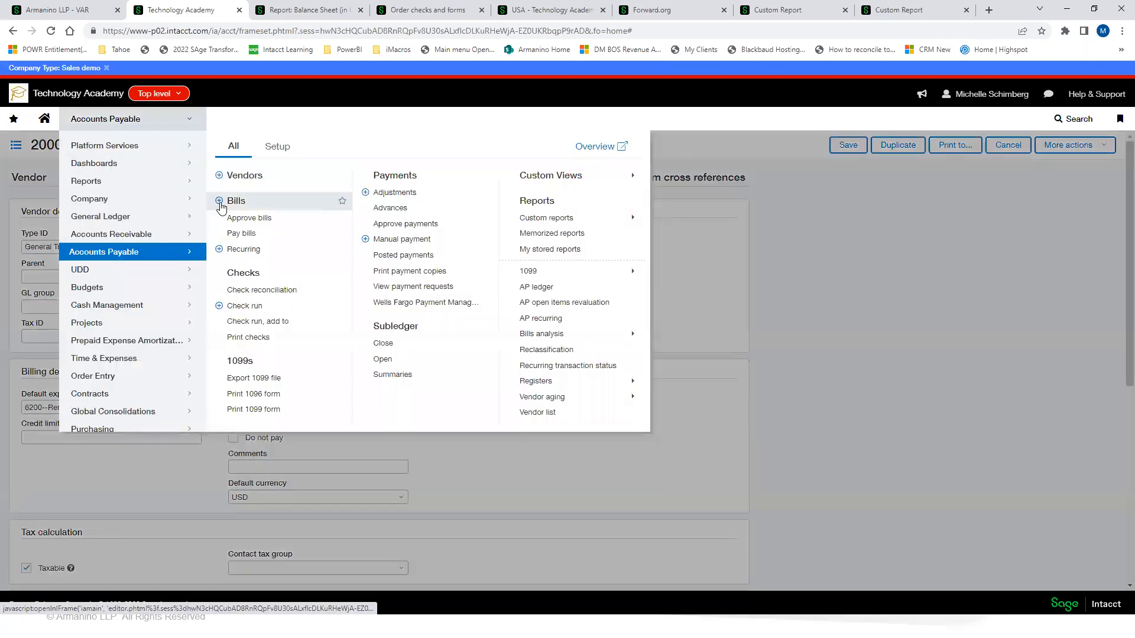
{"action": "left_click", "coordinate": [220, 204]}
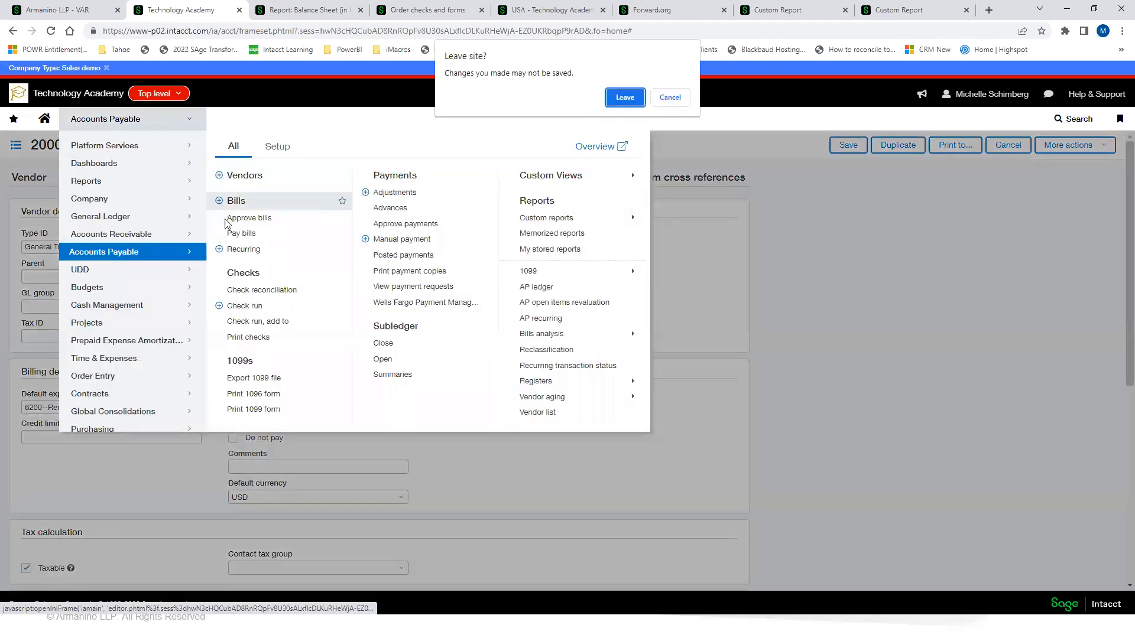
{"action": "left_click", "coordinate": [626, 98]}
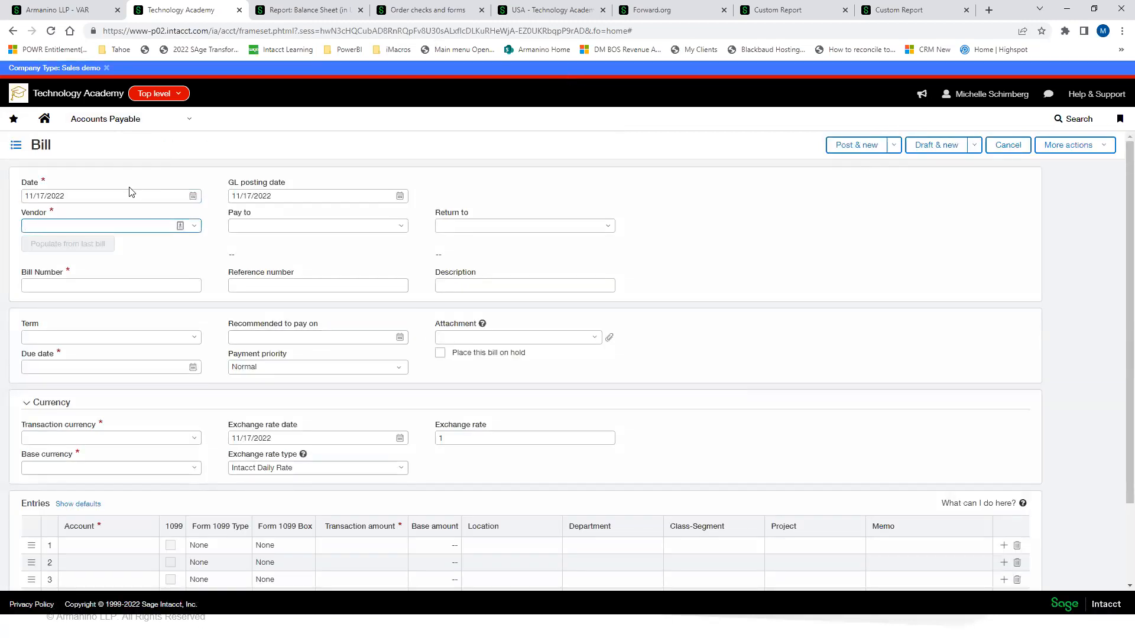
{"action": "type", "text": "bost"}
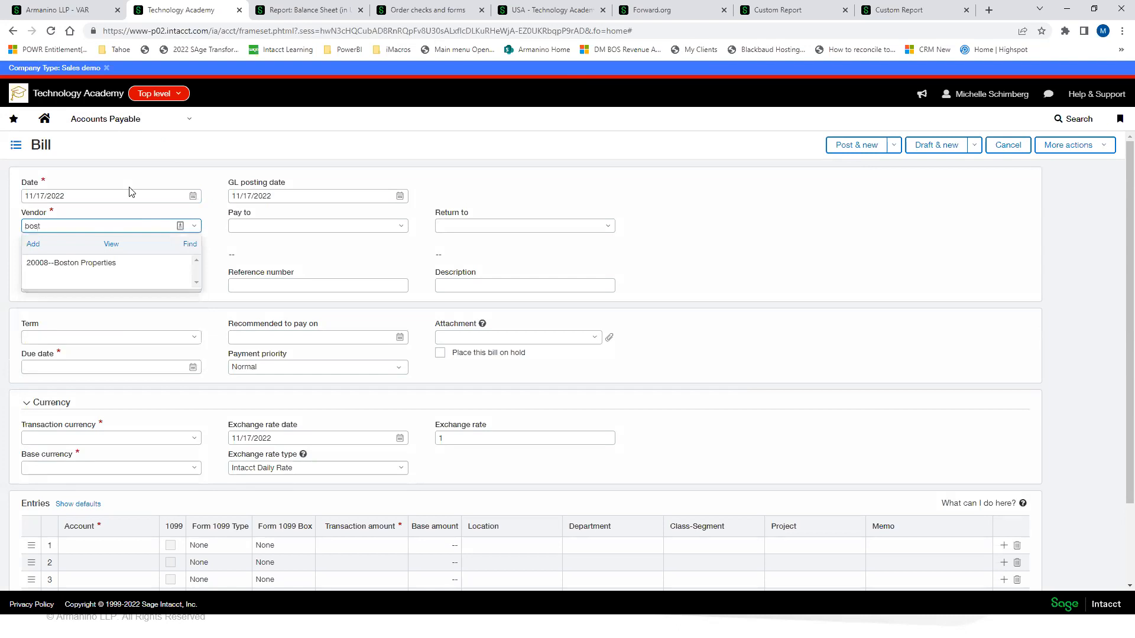
{"action": "left_click", "coordinate": [89, 262]}
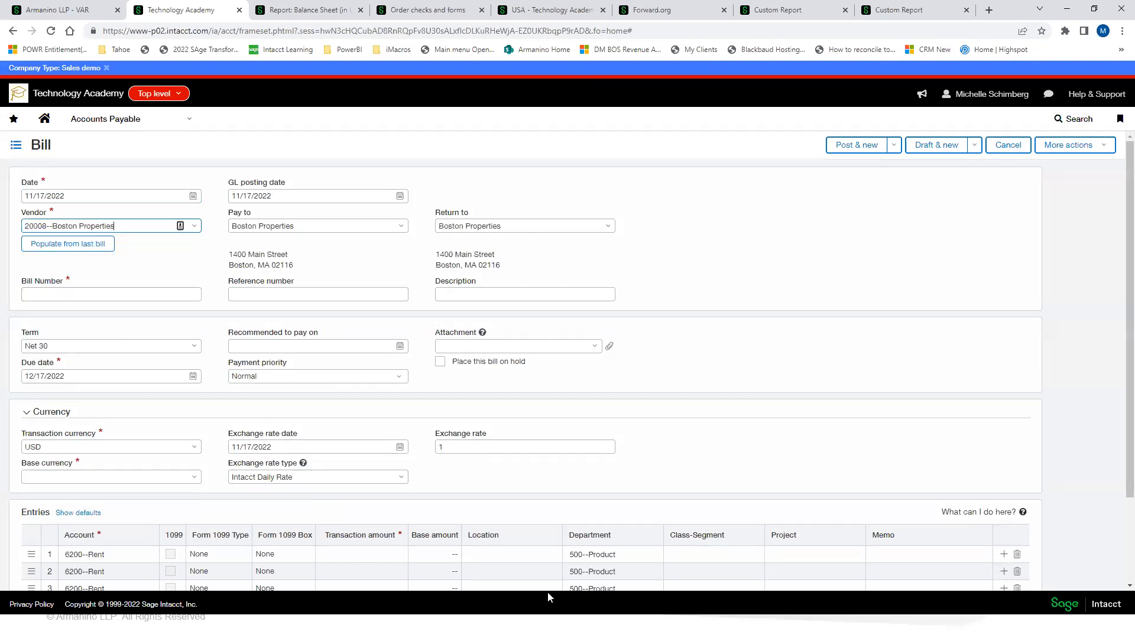
Step: Change the first entry line's department to 330--IT and set it back to 500--Product
{"action": "scroll", "coordinate": [466, 576], "scroll_direction": "down", "scroll_amount": 2}
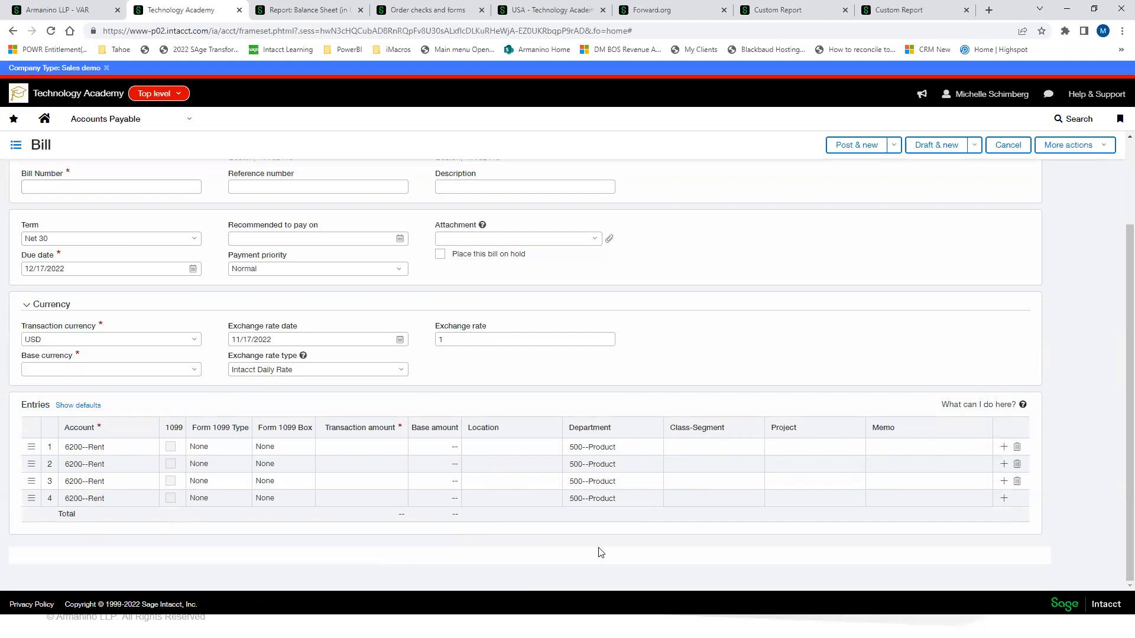
{"action": "left_click", "coordinate": [617, 447]}
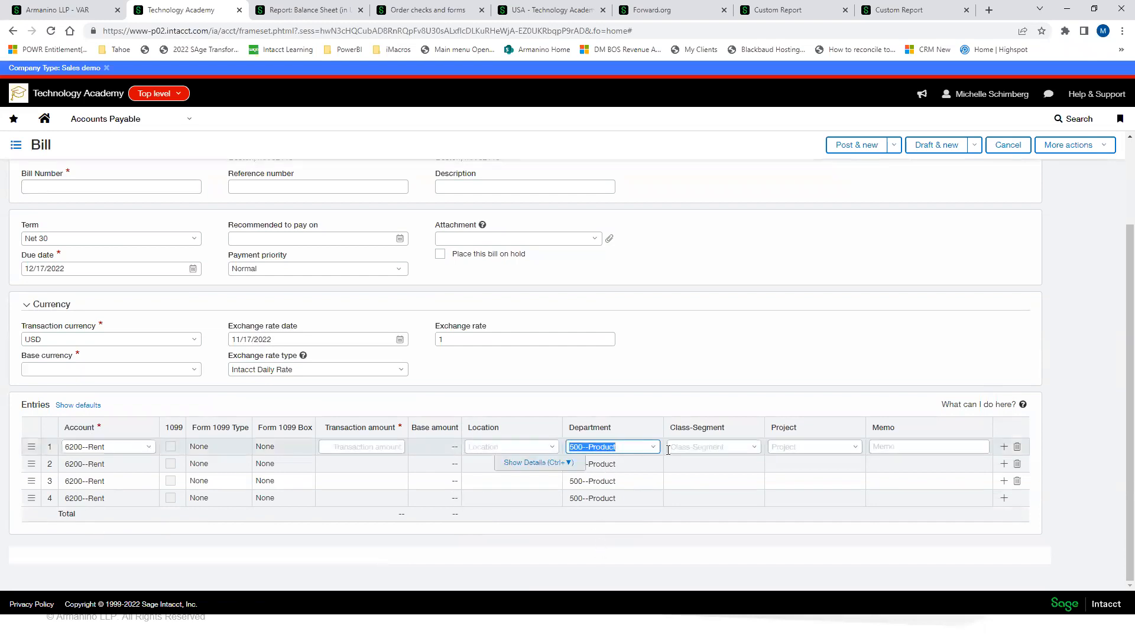
{"action": "left_click", "coordinate": [655, 448]}
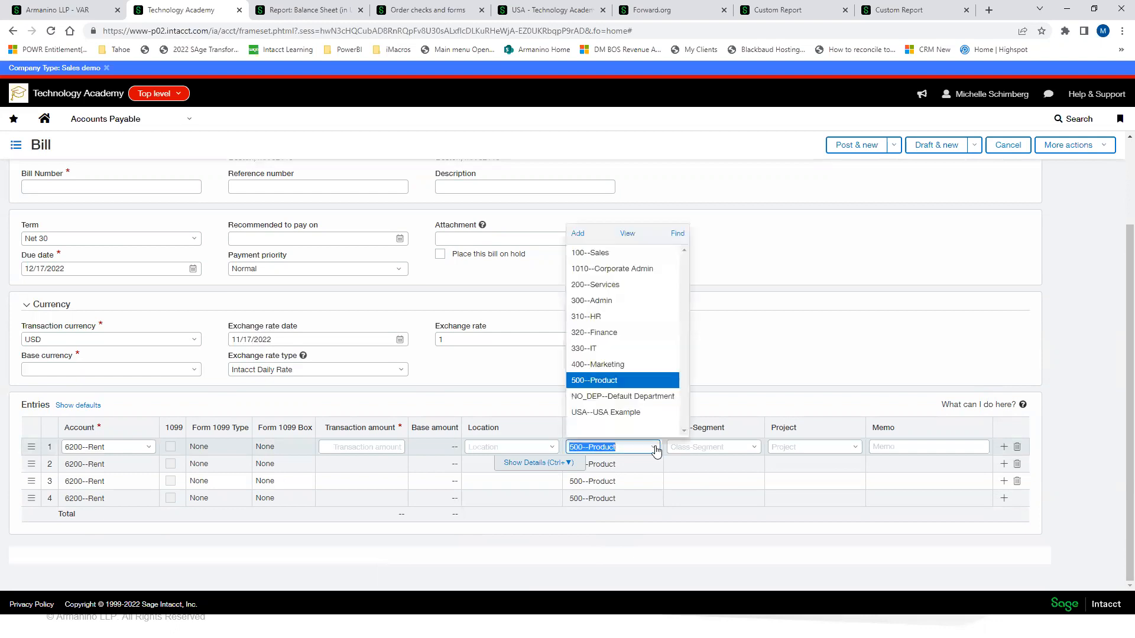
{"action": "left_click", "coordinate": [603, 349]}
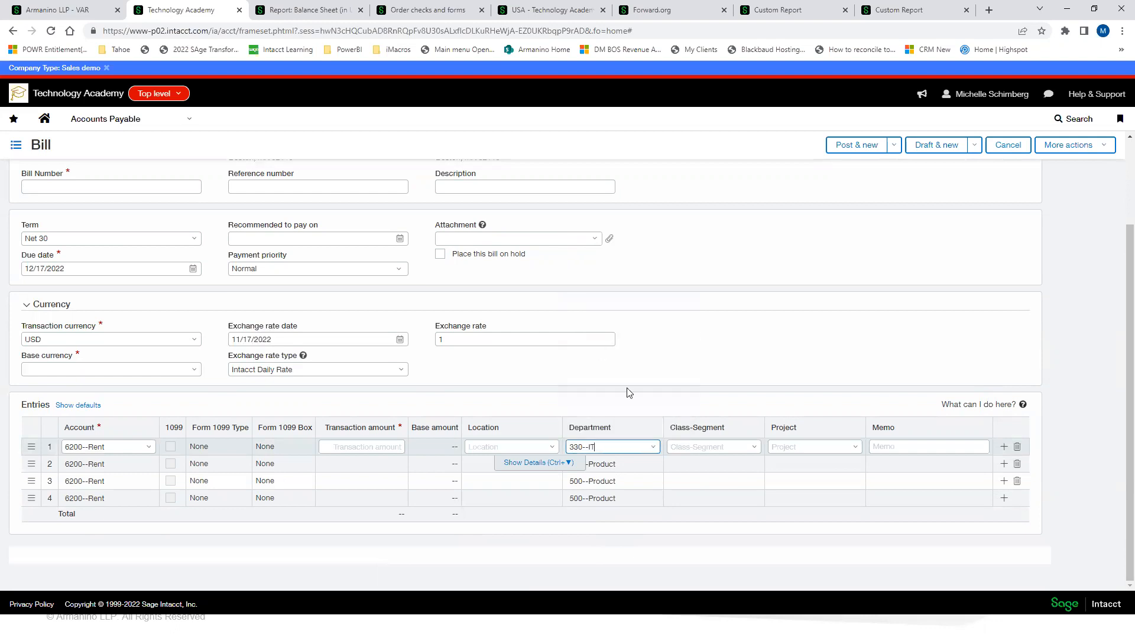
{"action": "left_click", "coordinate": [652, 448]}
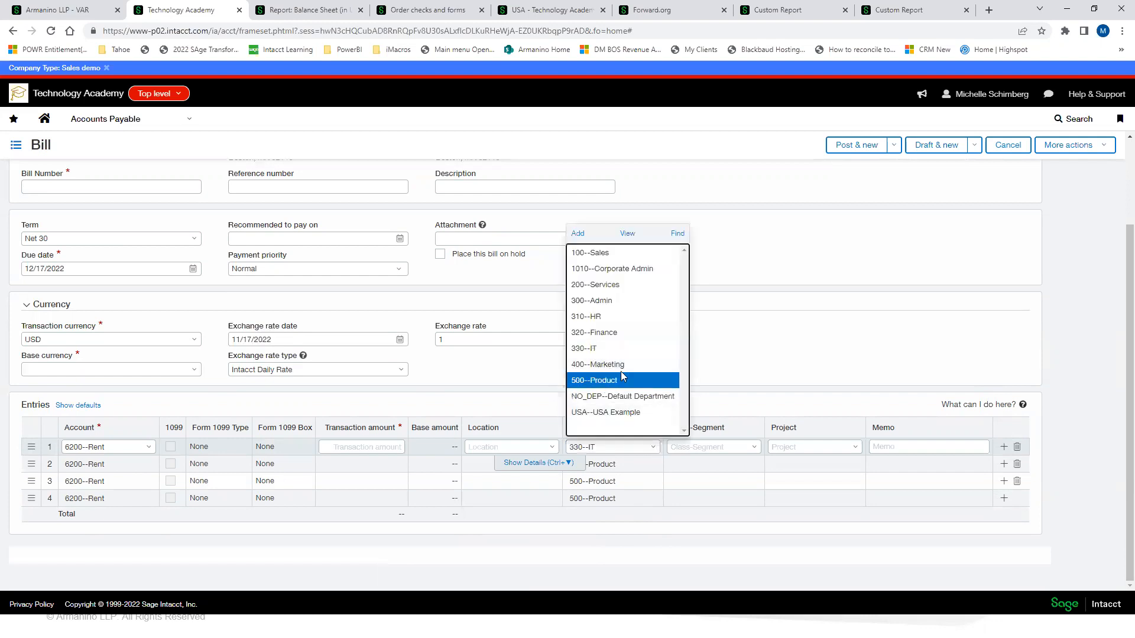
{"action": "left_click", "coordinate": [597, 381]}
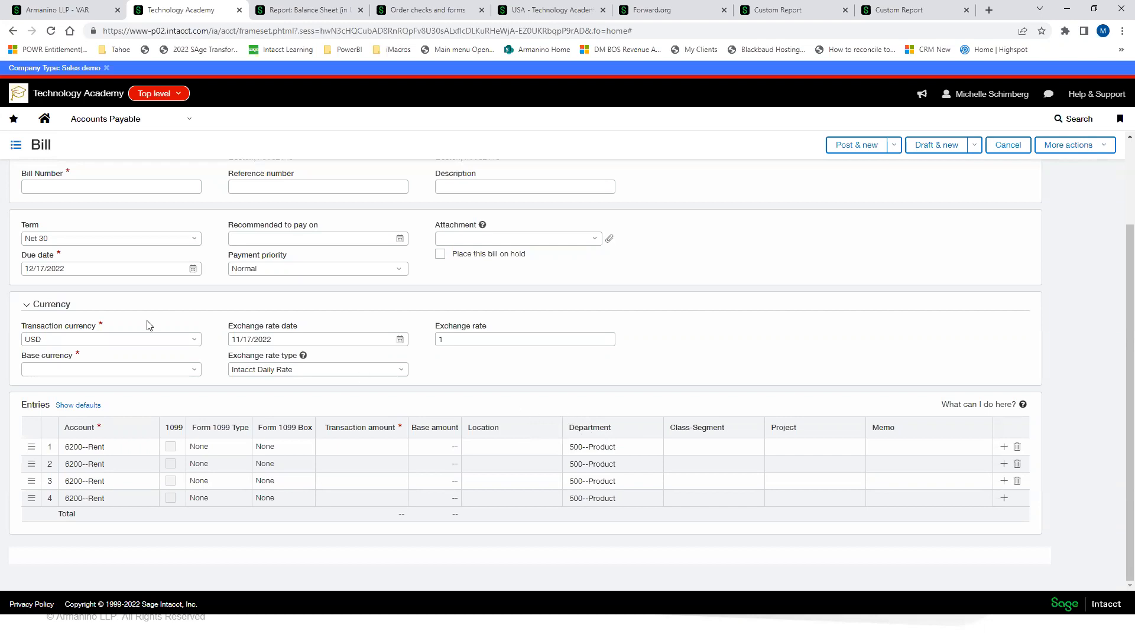
Step: Populate the bill from the vendor's last bill and clear the copied attachment
{"action": "scroll", "coordinate": [149, 325], "scroll_direction": "up", "scroll_amount": 1}
{"action": "scroll", "coordinate": [149, 324], "scroll_direction": "up", "scroll_amount": 1}
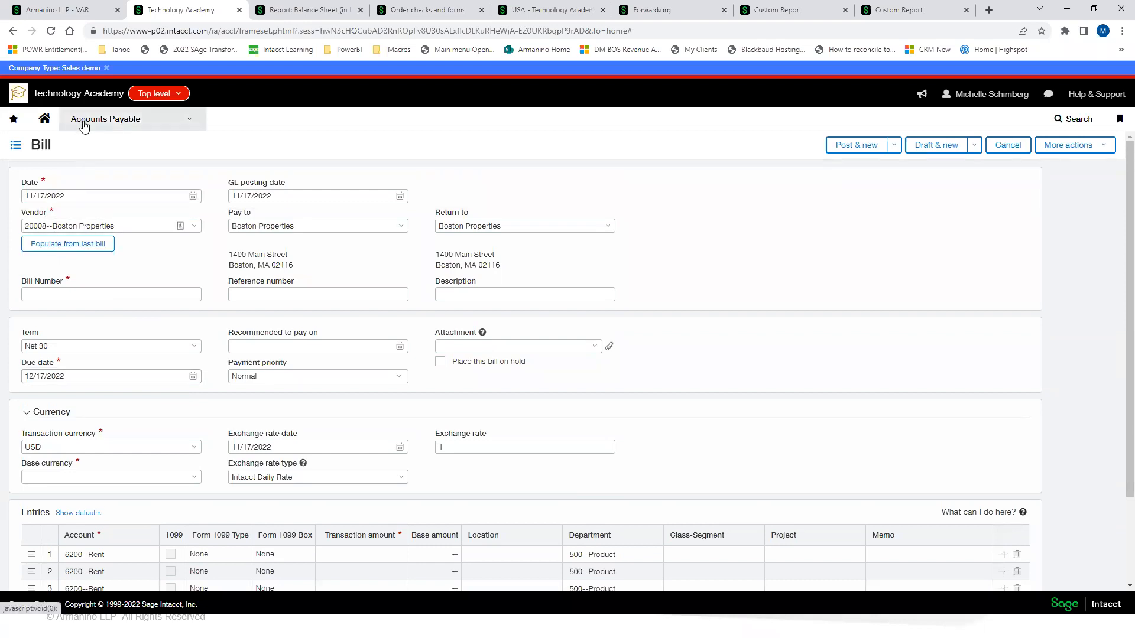
{"action": "left_click", "coordinate": [60, 251]}
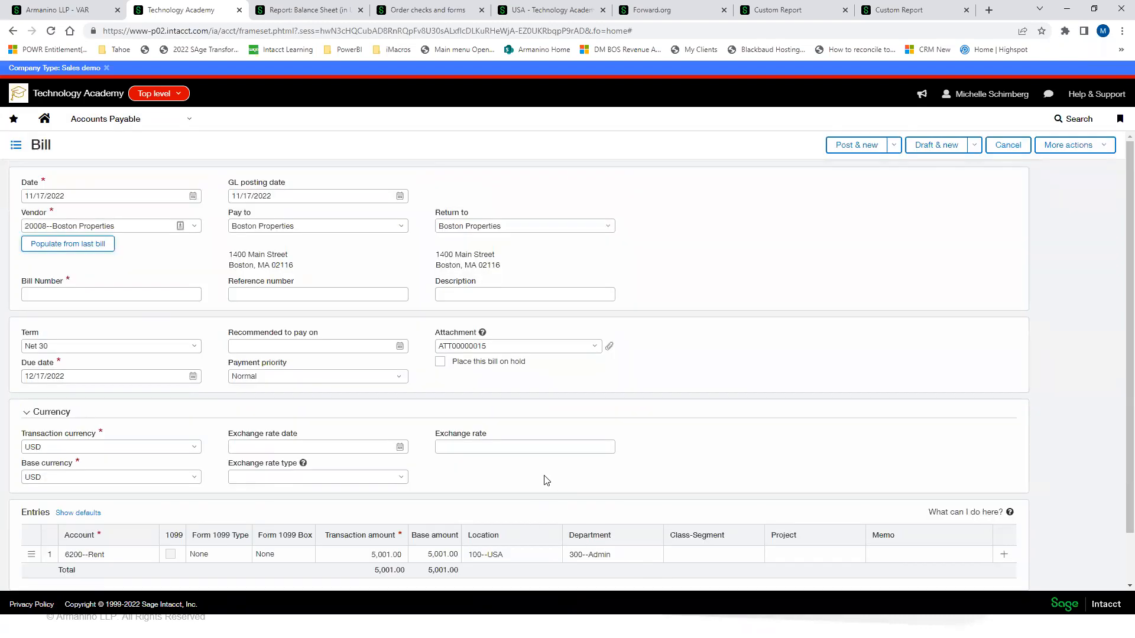
{"action": "scroll", "coordinate": [542, 478], "scroll_direction": "down", "scroll_amount": 1}
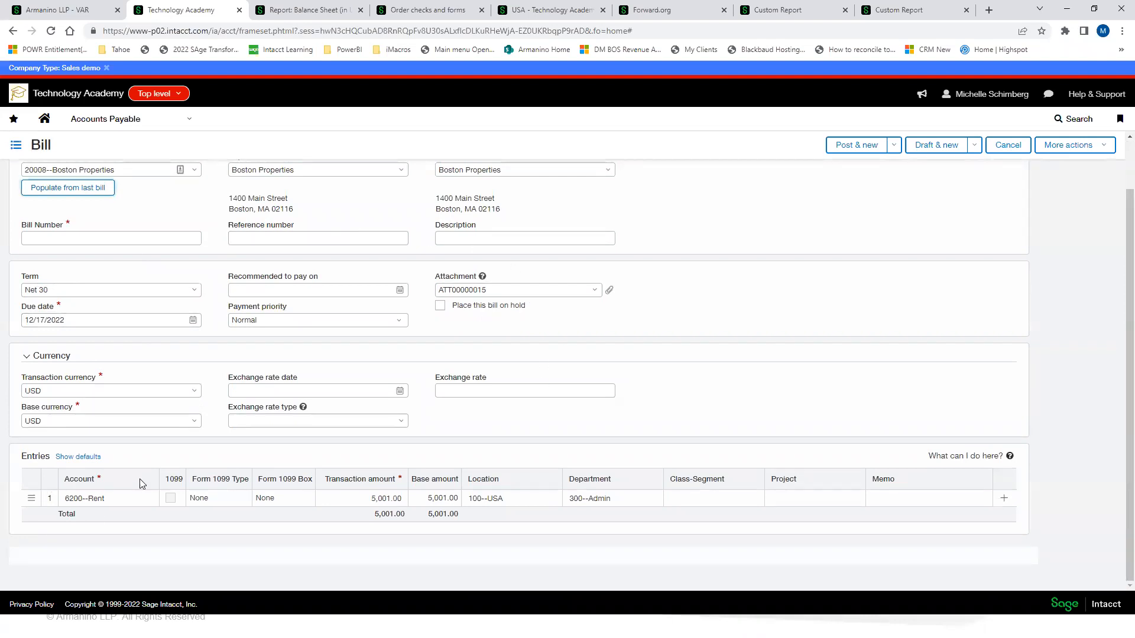
{"action": "left_click", "coordinate": [510, 290]}
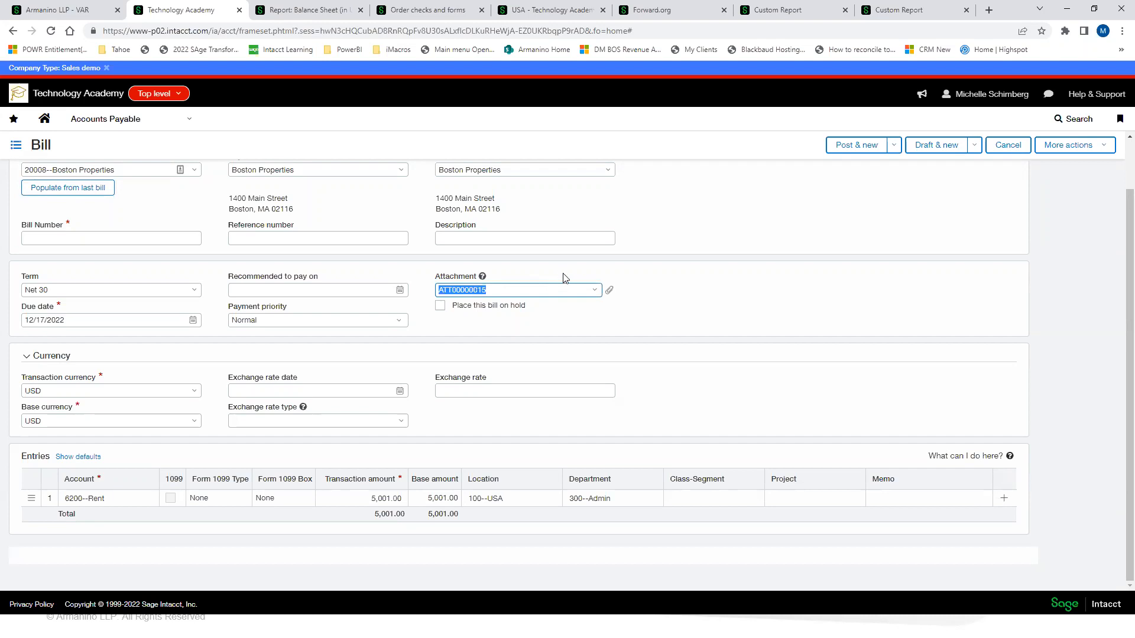
{"action": "key", "text": "BackSpace"}
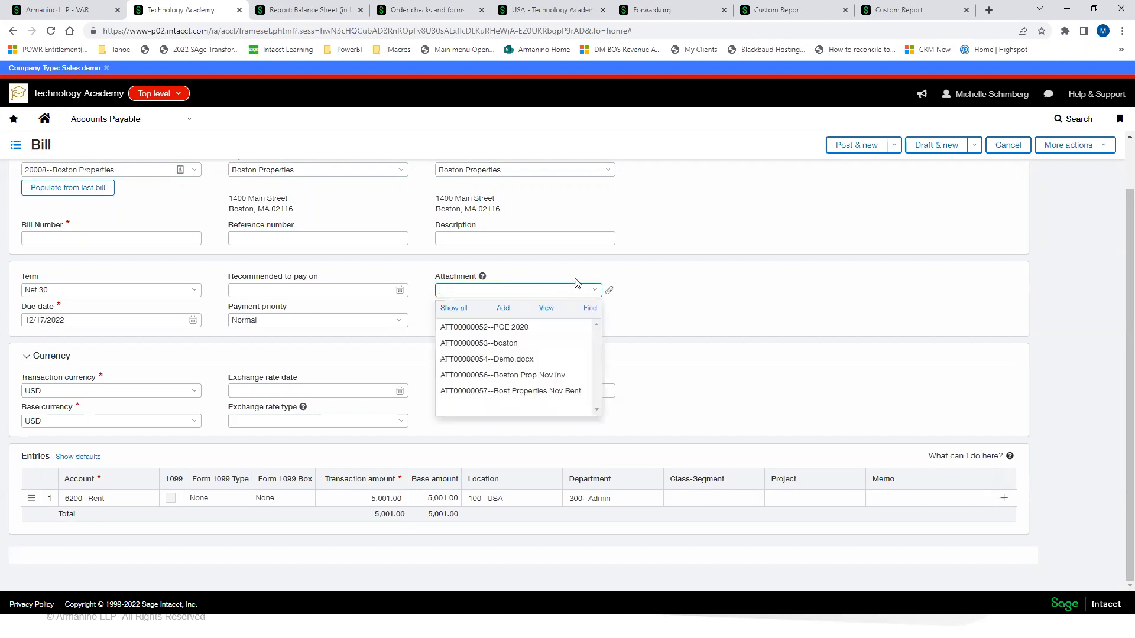
{"action": "left_click", "coordinate": [678, 297]}
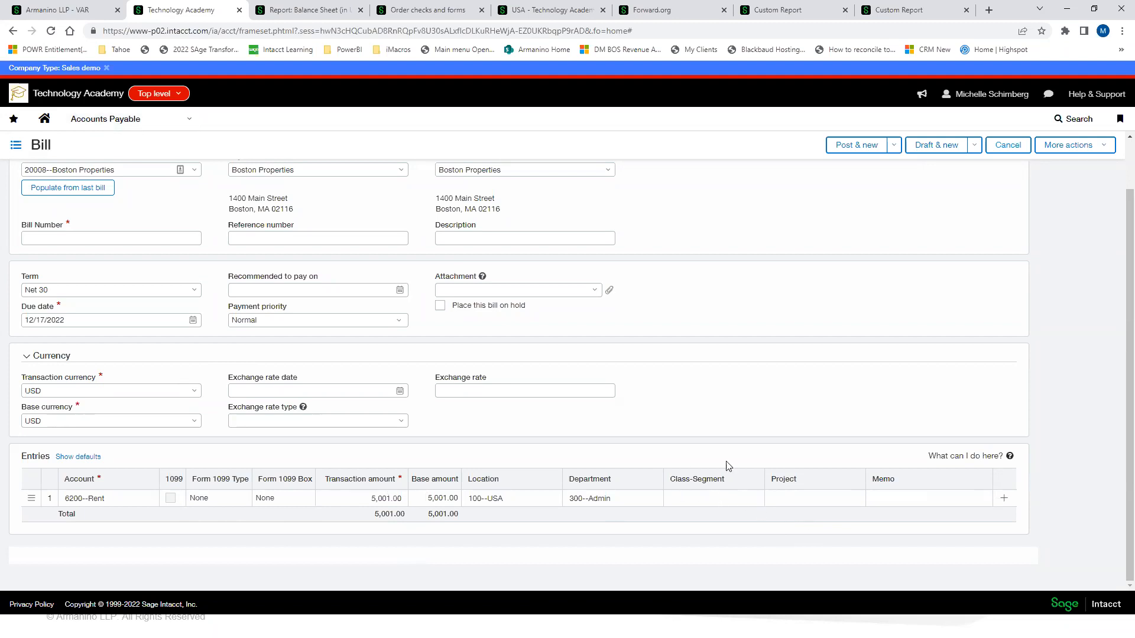
Step: Edit the bill's entries layout and move the Class-Segment field from the table header into the line details area
{"action": "left_click", "coordinate": [1098, 150]}
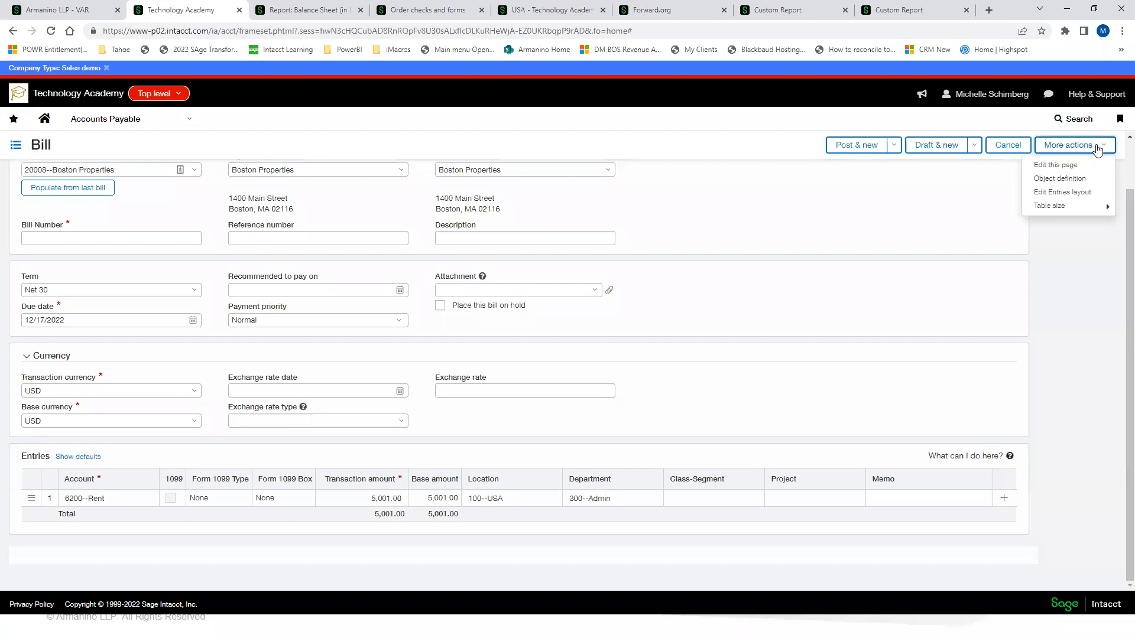
{"action": "left_click", "coordinate": [1062, 193]}
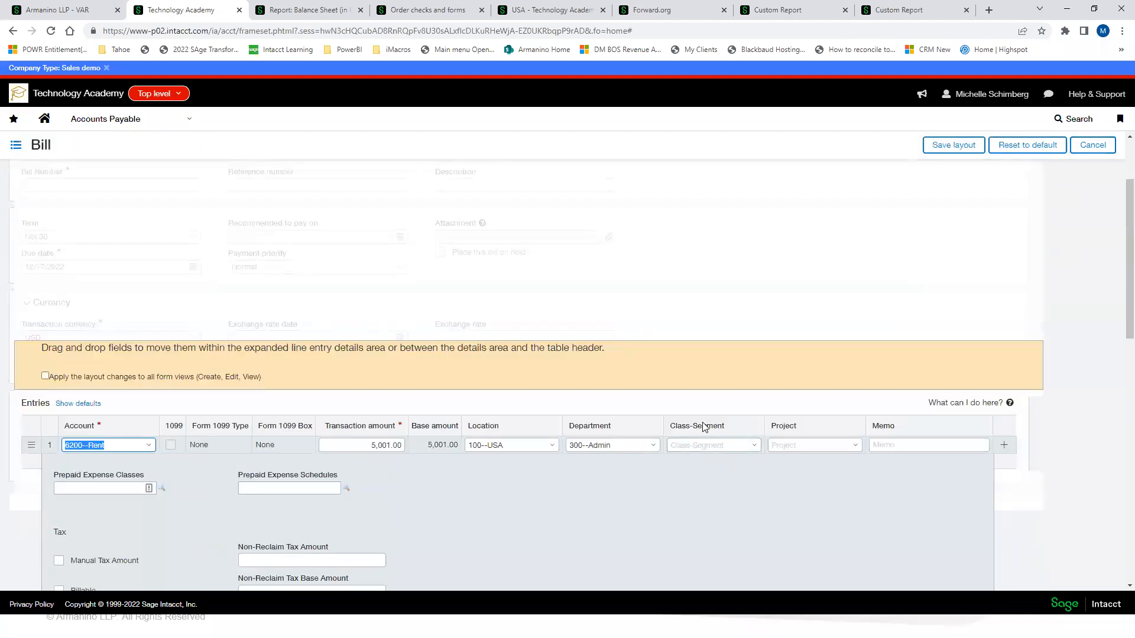
{"action": "left_click_drag", "start_coordinate": [704, 427], "coordinate": [534, 512]}
{"action": "left_click_drag", "start_coordinate": [699, 425], "coordinate": [259, 226]}
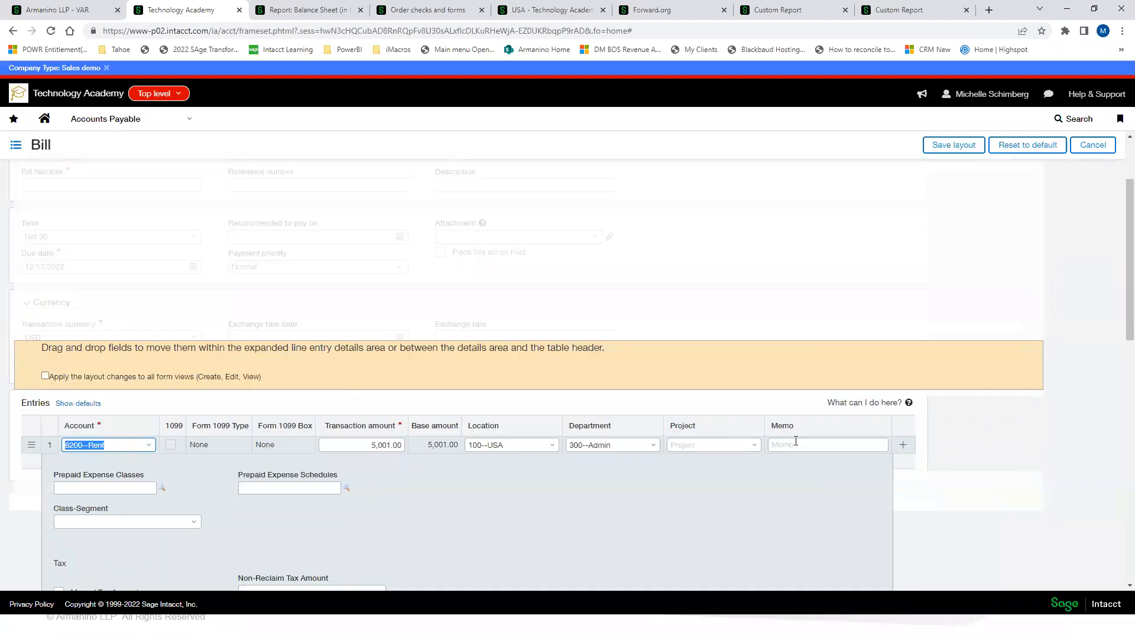
Step: Apply the layout changes to all form views, move the Location column directly after Form 1099 Type, and save the layout
{"action": "left_click", "coordinate": [45, 376]}
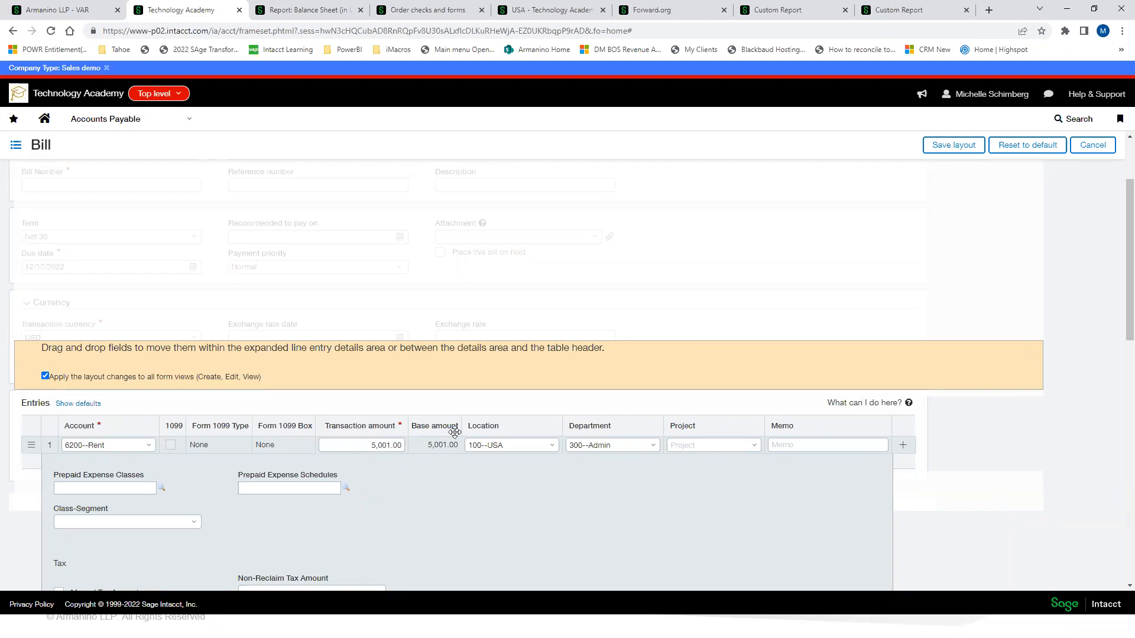
{"action": "left_click_drag", "start_coordinate": [493, 426], "coordinate": [266, 421]}
{"action": "scroll", "coordinate": [271, 423], "scroll_direction": "down", "scroll_amount": 5}
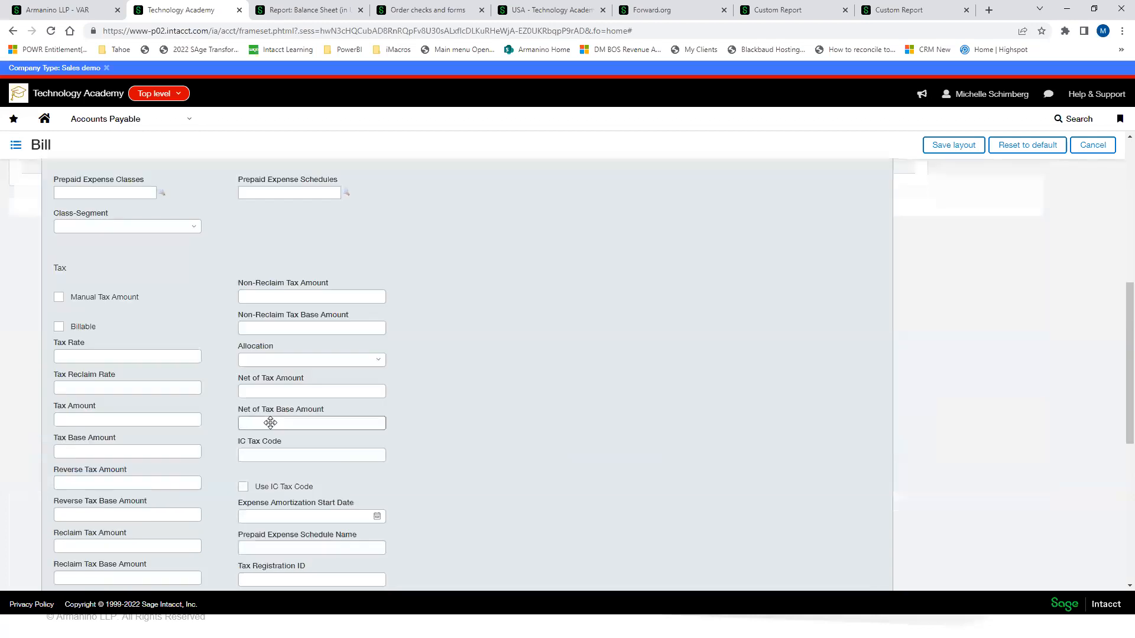
{"action": "left_click", "coordinate": [954, 149]}
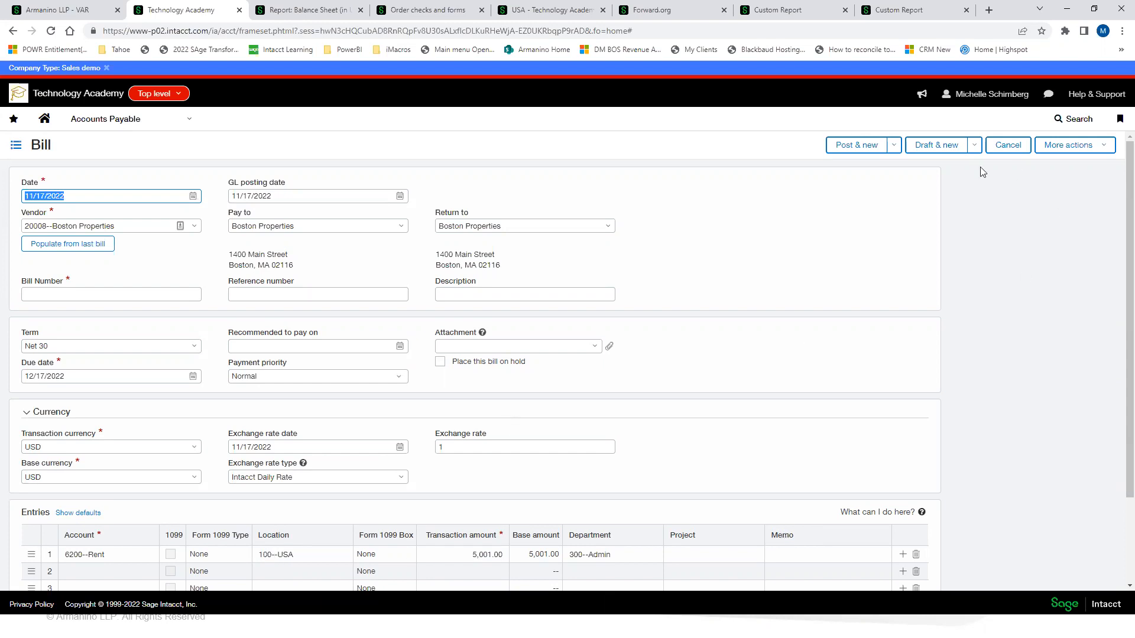
Step: Reopen the entries layout for editing, enable applying changes to all form views, and cancel without saving
{"action": "left_click", "coordinate": [1071, 145]}
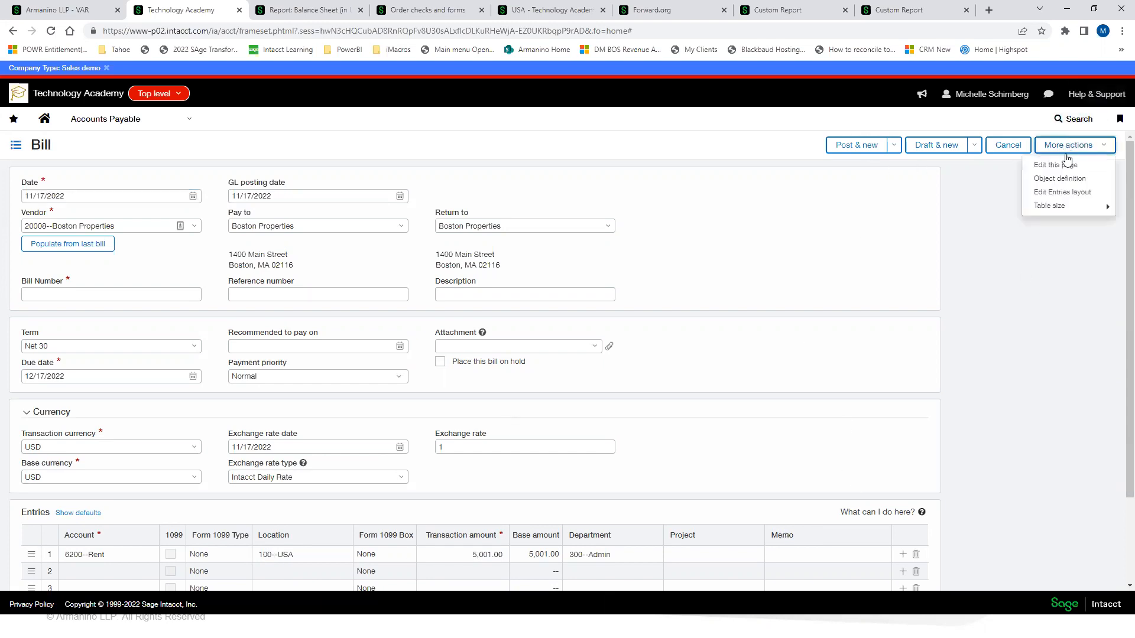
{"action": "left_click", "coordinate": [1048, 193]}
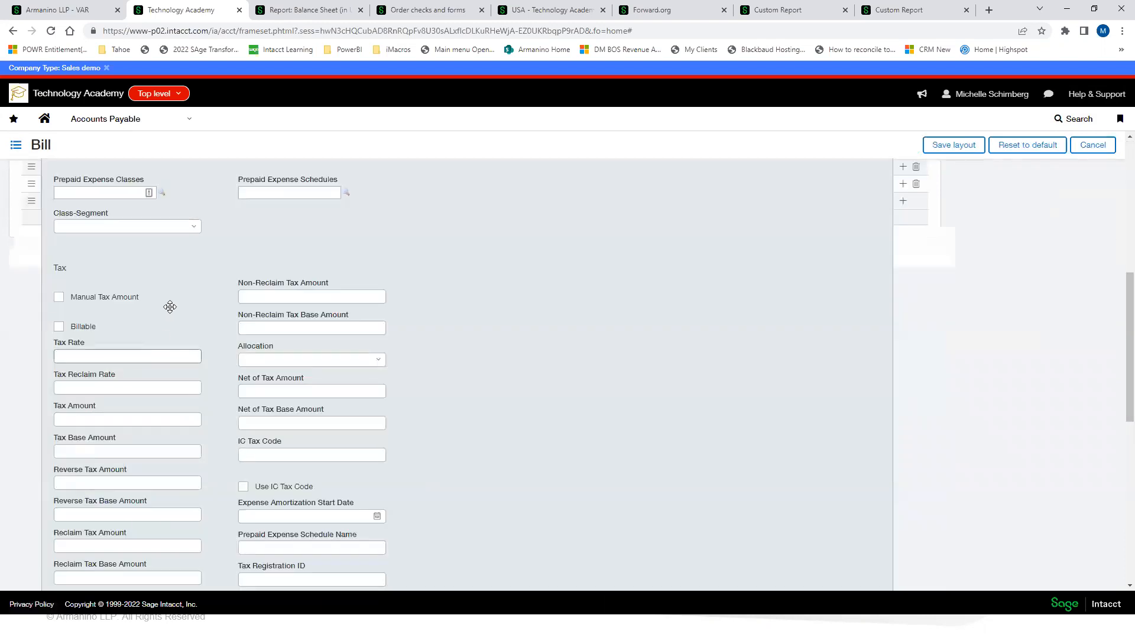
{"action": "scroll", "coordinate": [197, 303], "scroll_direction": "up", "scroll_amount": 5}
{"action": "left_click", "coordinate": [46, 379]}
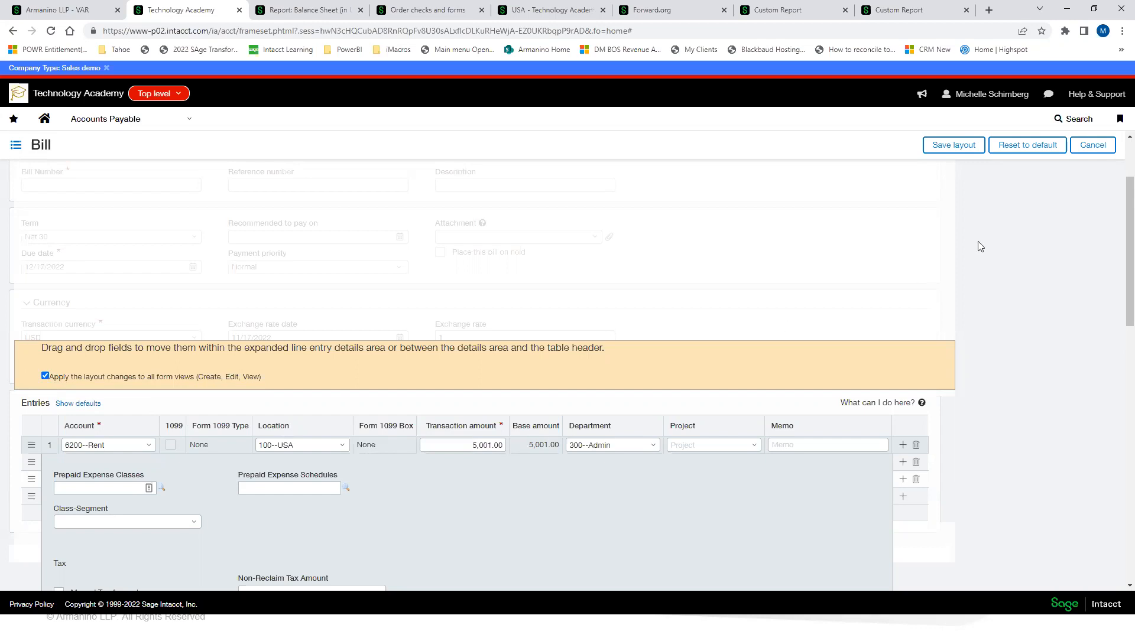
{"action": "left_click", "coordinate": [1094, 146]}
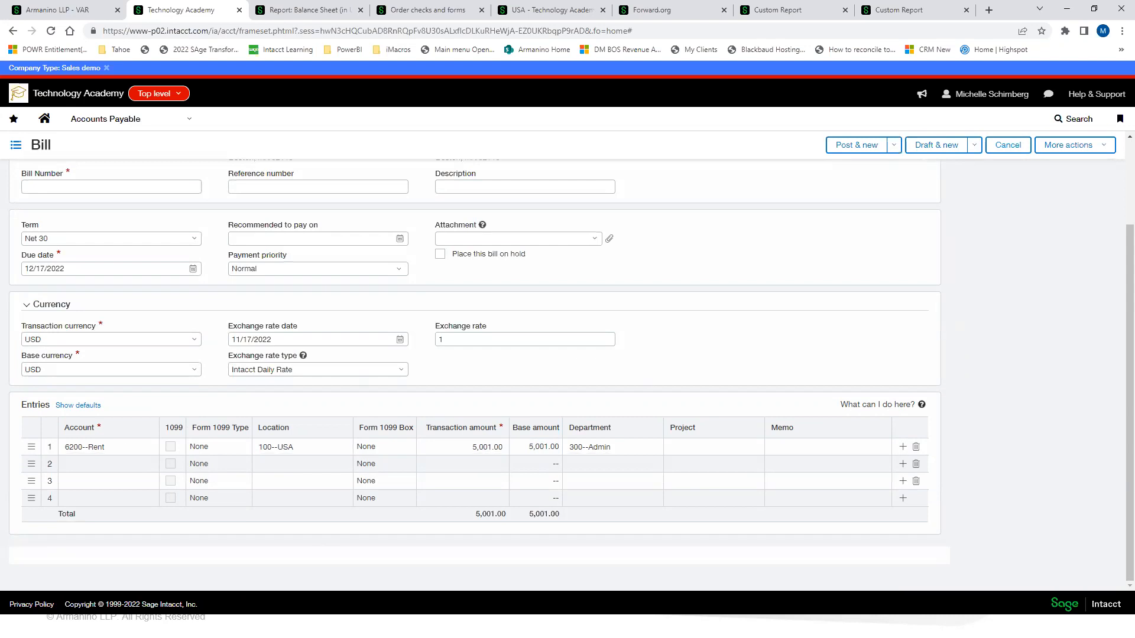
Step: Switch to the Forward.org company and open the Accounts Payable list for approving payments
{"action": "left_click", "coordinate": [124, 119]}
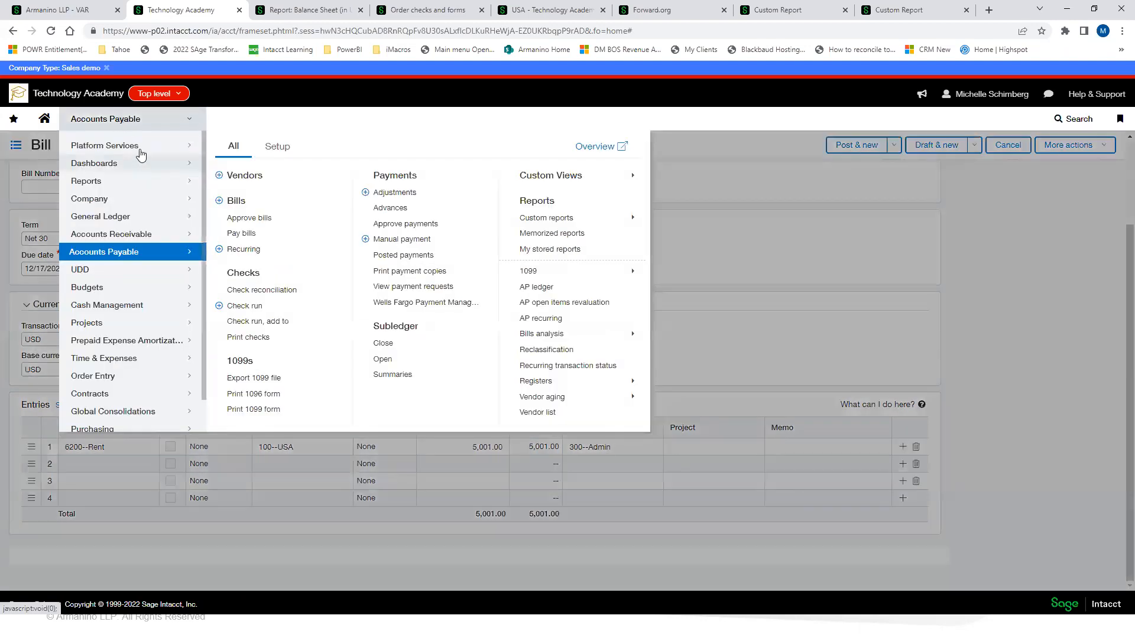
{"action": "left_click", "coordinate": [656, 13]}
{"action": "left_click", "coordinate": [128, 121]}
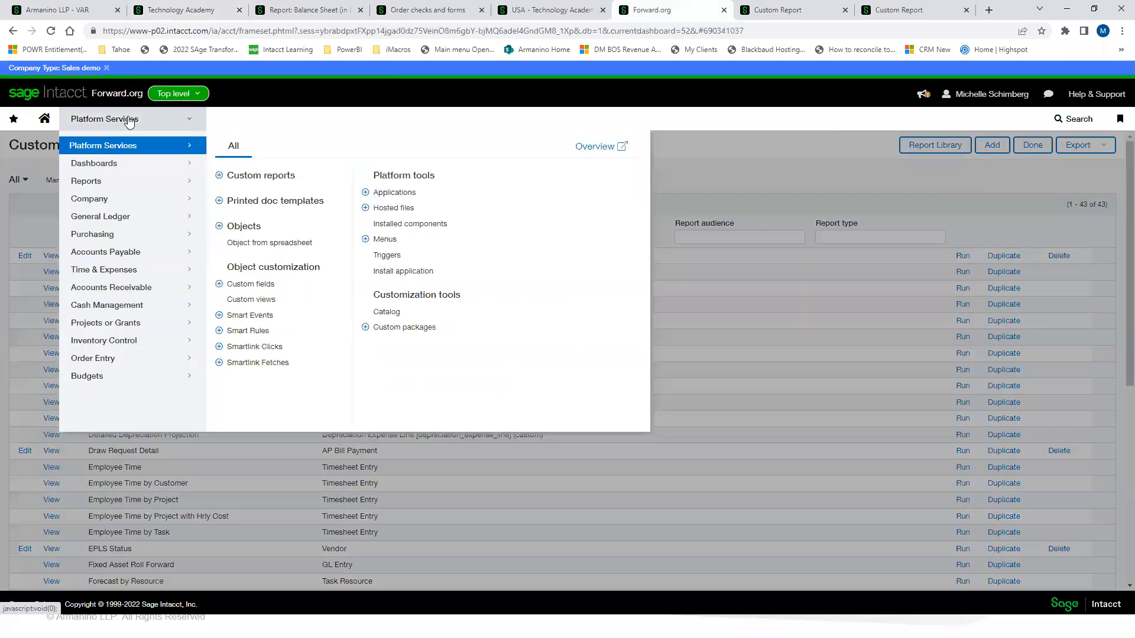
{"action": "left_click", "coordinate": [115, 256]}
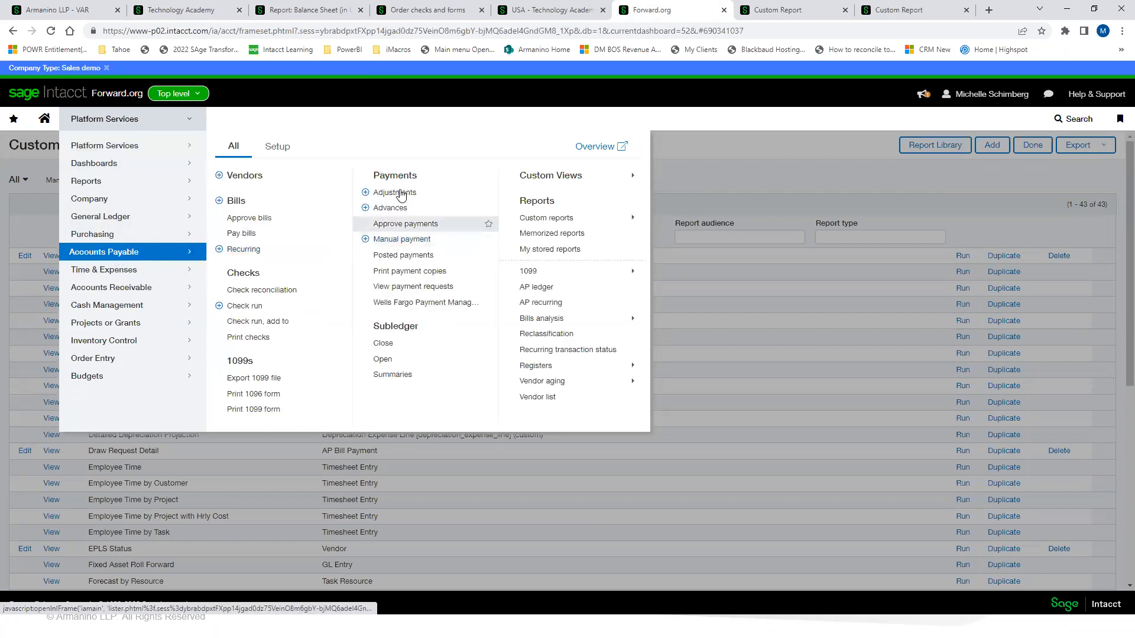
{"action": "left_click", "coordinate": [404, 226]}
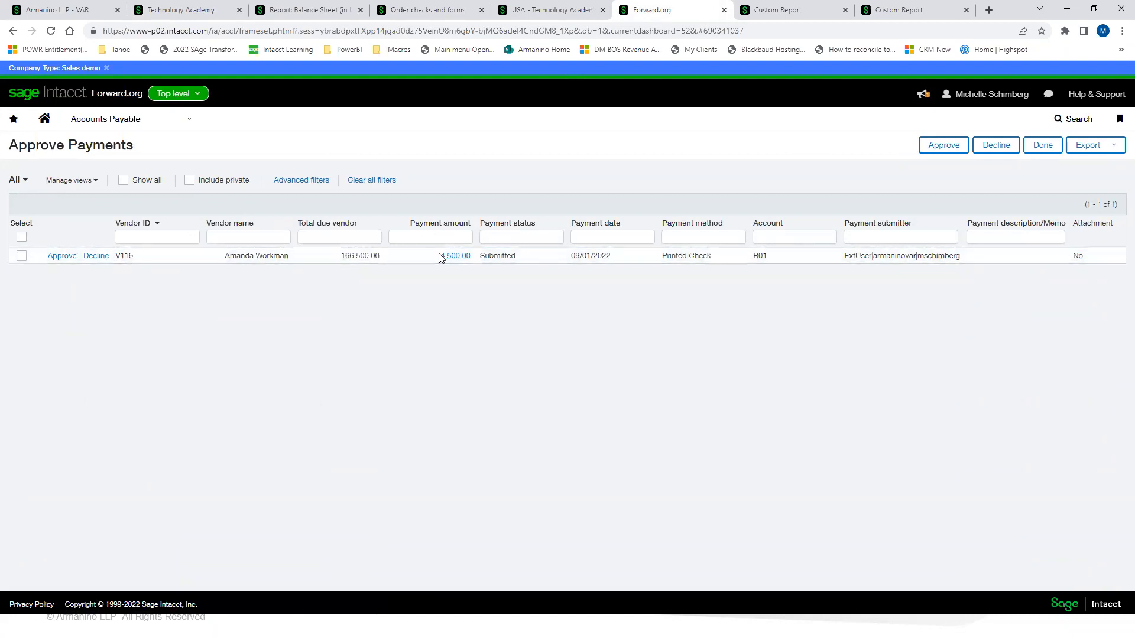
Step: Start a new view of the payment approvals list, excluding the Account column and including Document/check no
{"action": "left_click", "coordinate": [17, 180]}
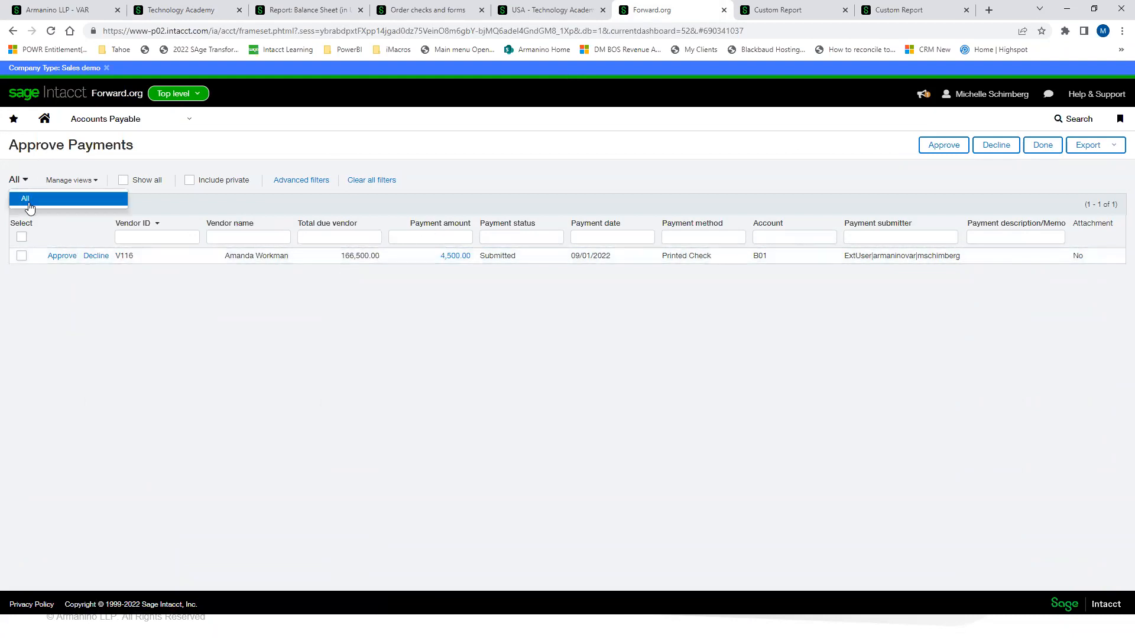
{"action": "left_click", "coordinate": [79, 180]}
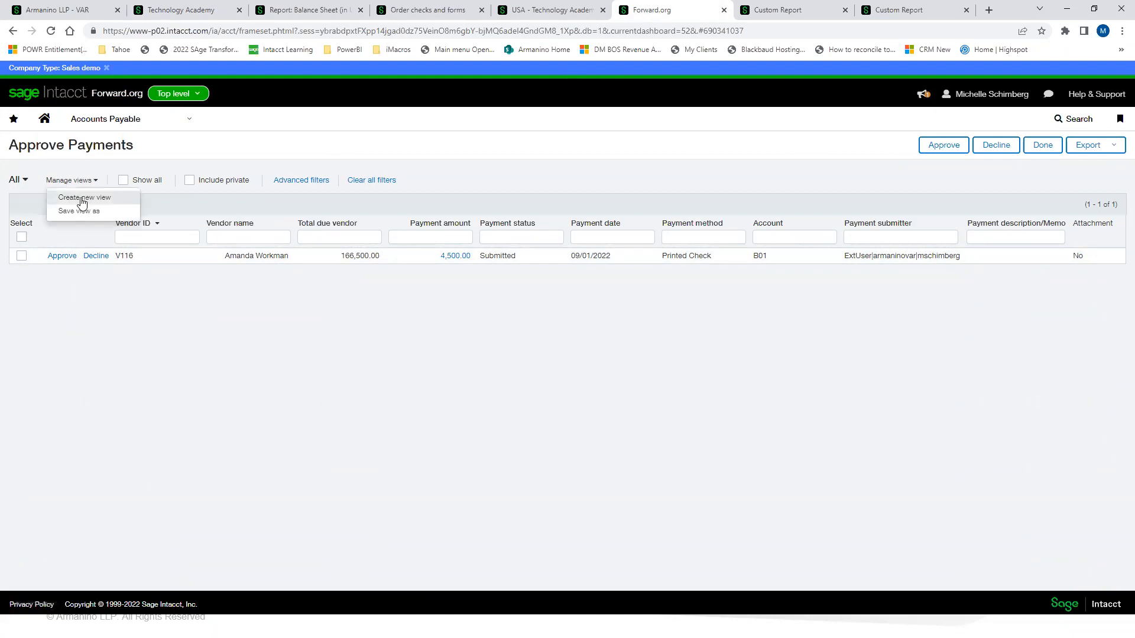
{"action": "left_click", "coordinate": [85, 204]}
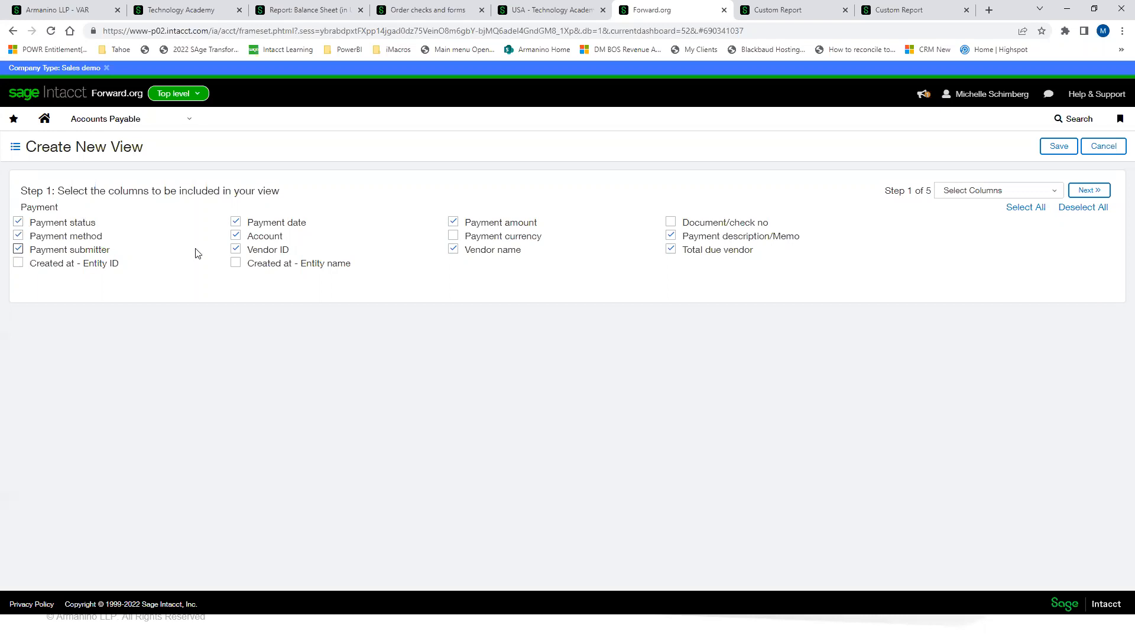
{"action": "left_click", "coordinate": [236, 236]}
{"action": "left_click", "coordinate": [670, 223]}
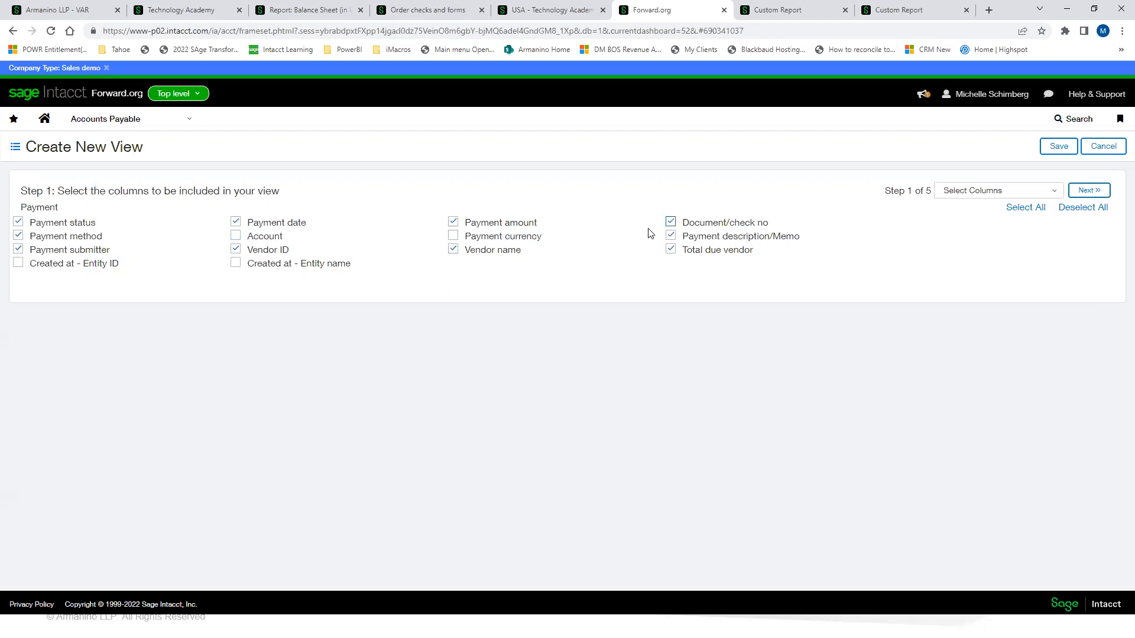
{"action": "left_click", "coordinate": [1090, 191]}
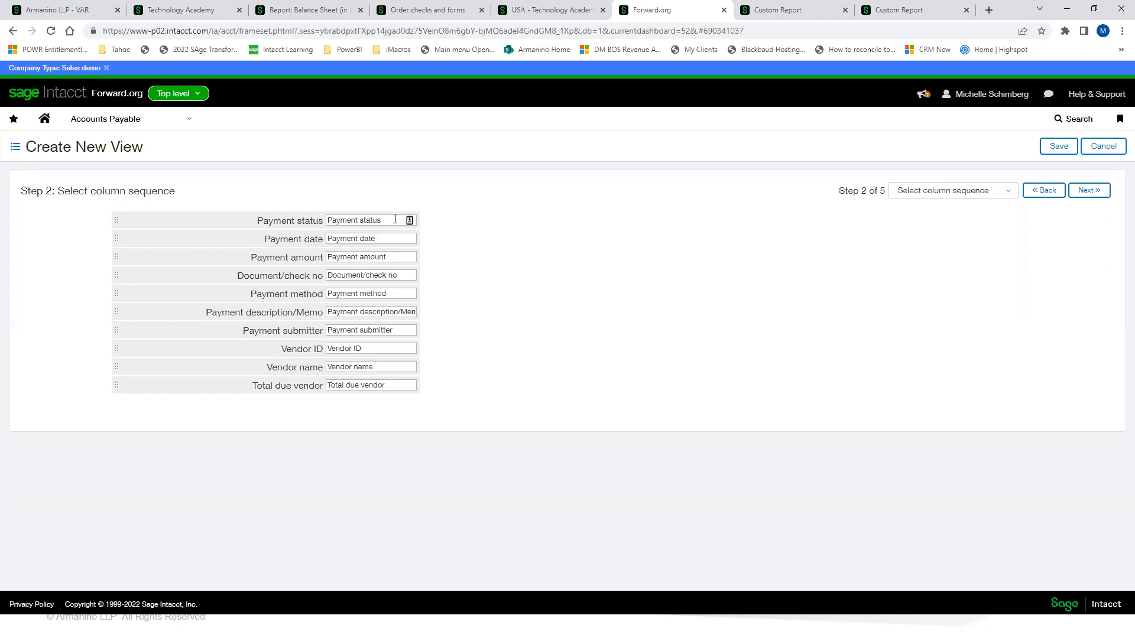
Step: Relabel the Payment status column as Status and leave the view's filters empty
{"action": "left_click_drag", "start_coordinate": [395, 220], "coordinate": [293, 218]}
{"action": "type", "text": "Sta"}
{"action": "left_click", "coordinate": [1080, 194]}
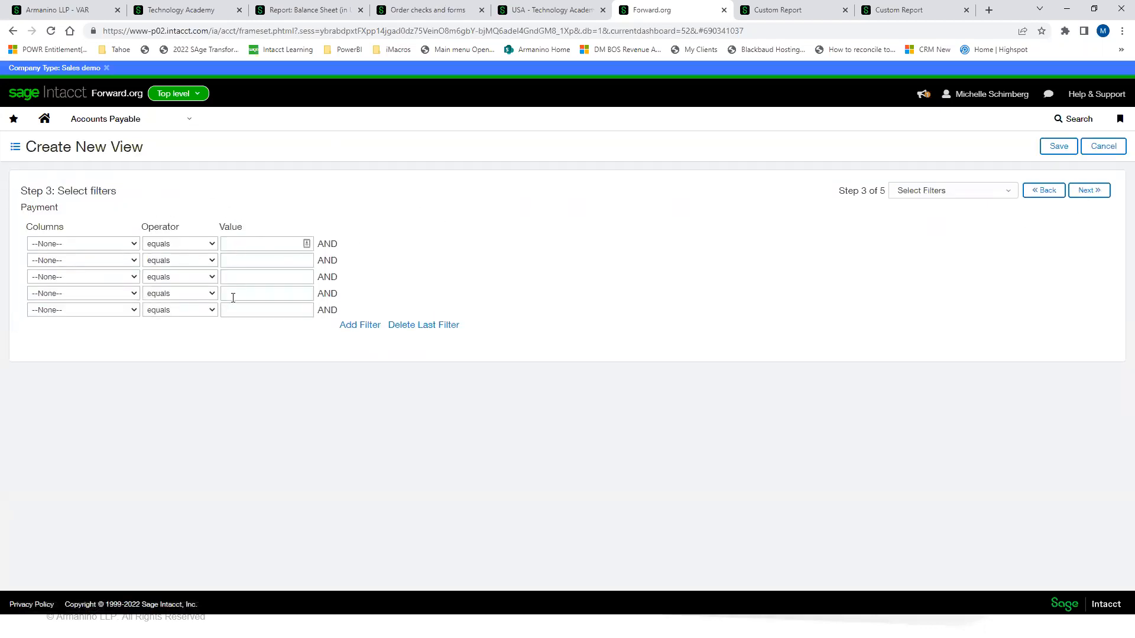
{"action": "left_click", "coordinate": [134, 245]}
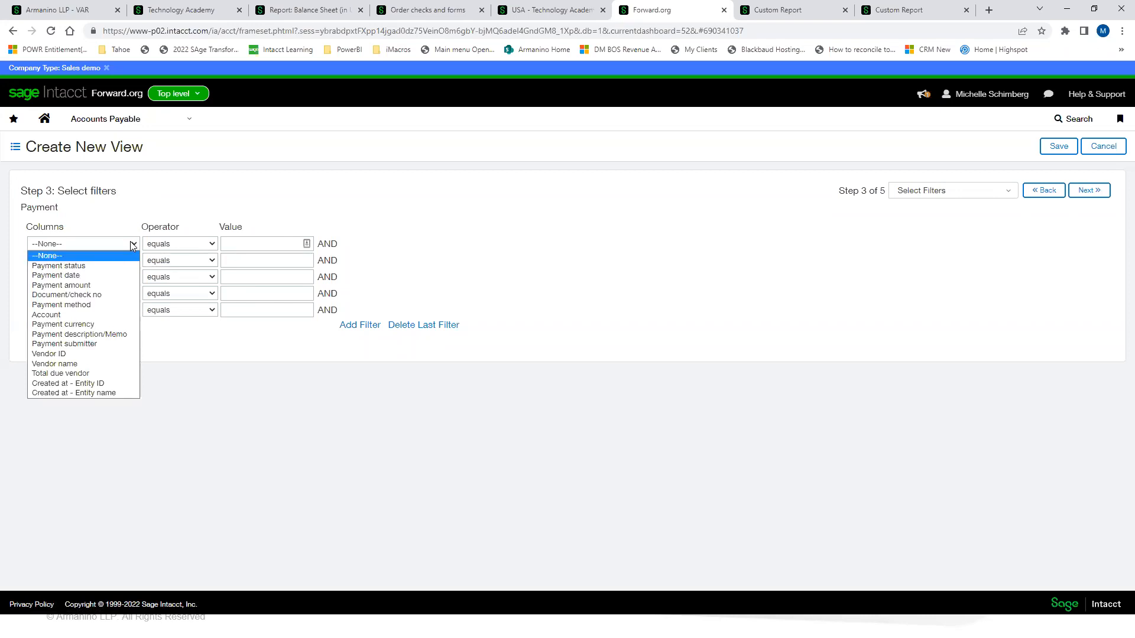
{"action": "left_click", "coordinate": [133, 244]}
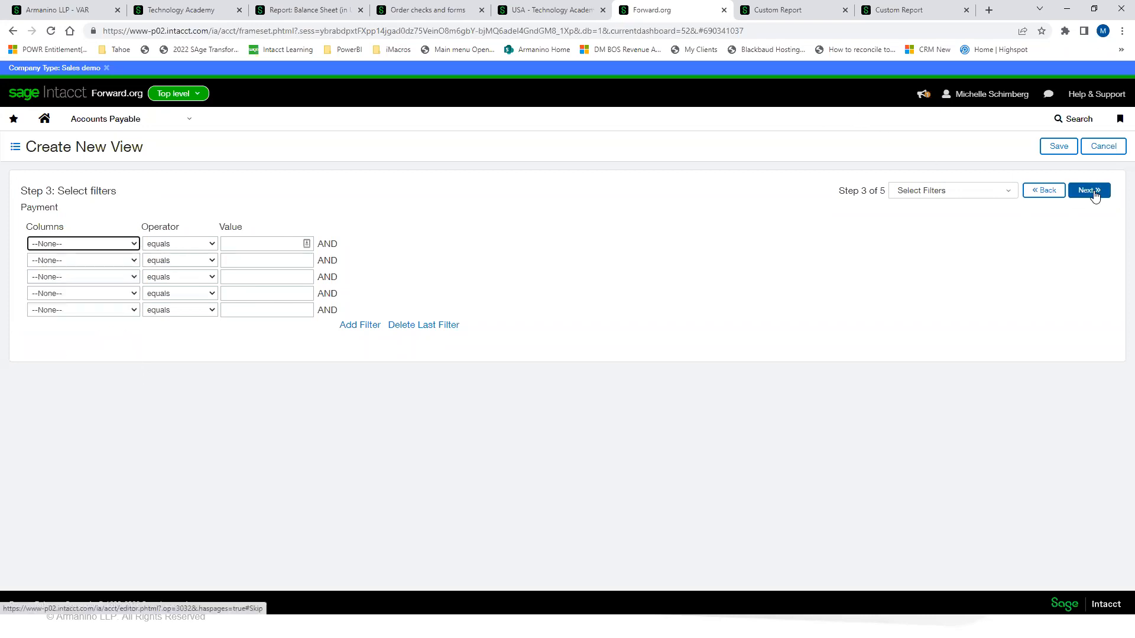
{"action": "left_click", "coordinate": [1093, 191]}
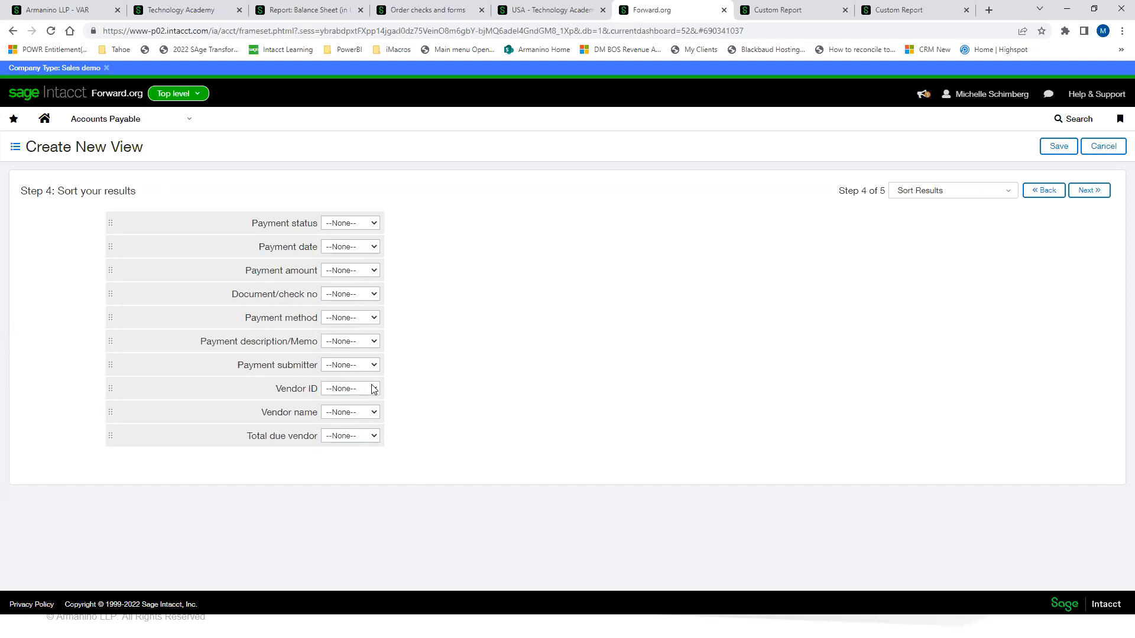
Step: Sort the new view's results by Vendor name and continue to the view description
{"action": "left_click", "coordinate": [373, 412]}
{"action": "left_click", "coordinate": [352, 433]}
{"action": "left_click", "coordinate": [1089, 191]}
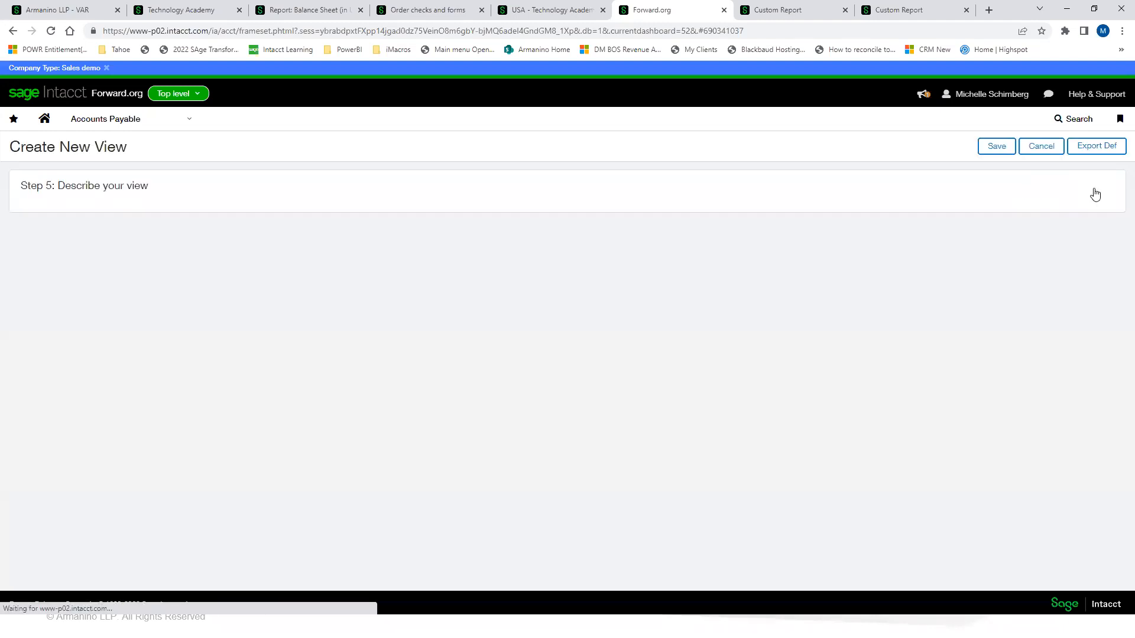
Step: Name the view Payment Approval Test, mark it for deployment, and save it
{"action": "left_click", "coordinate": [67, 217]}
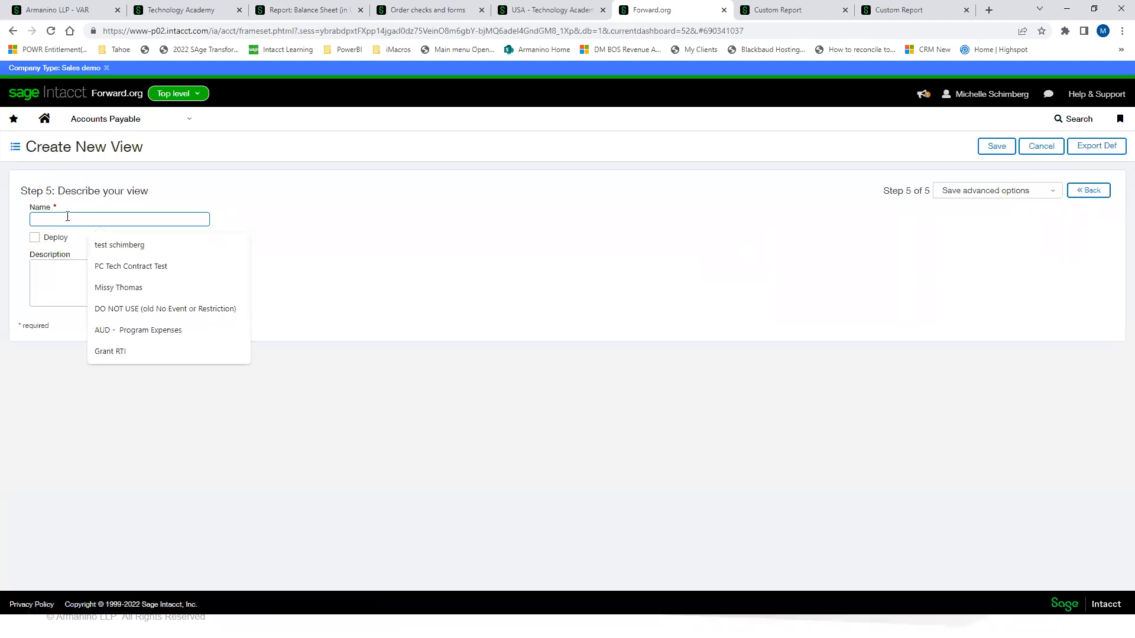
{"action": "type", "text": "A"}
{"action": "key", "text": "BackSpace"}
{"action": "type", "text": "Payment Approval Test"}
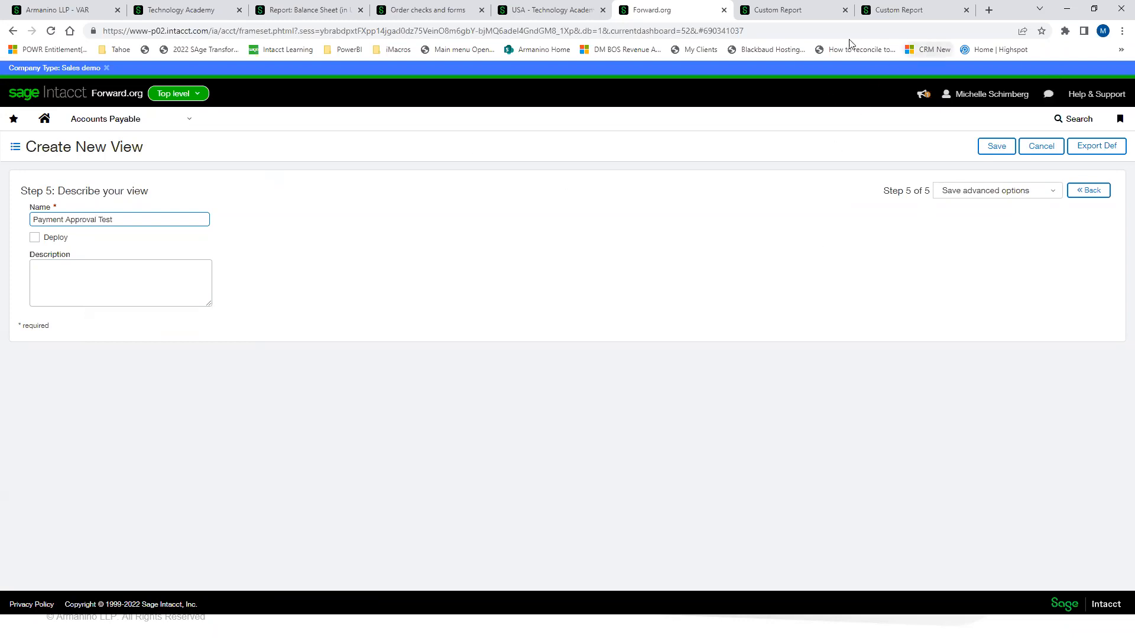
{"action": "left_click", "coordinate": [33, 241]}
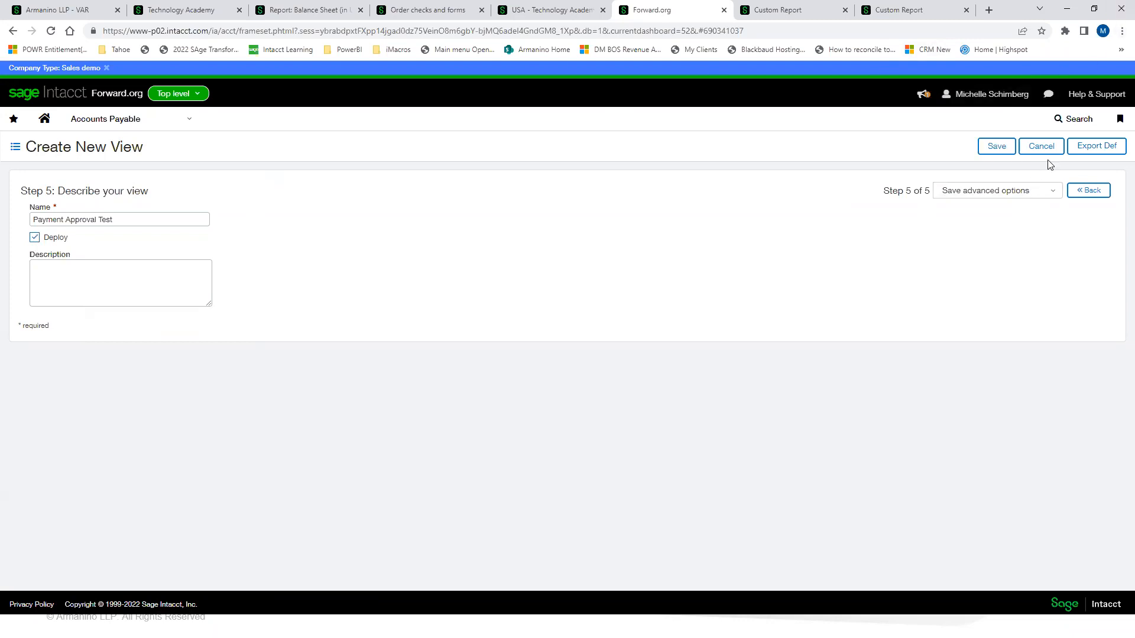
{"action": "left_click", "coordinate": [995, 148]}
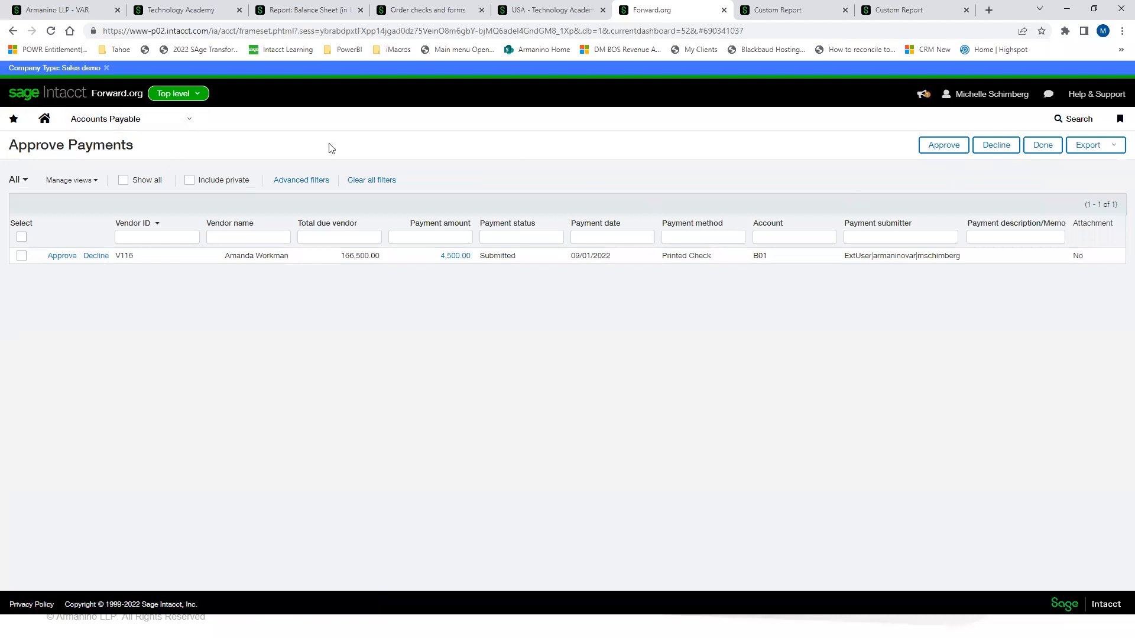
Step: Display the Approve Payments list using the Payment Approval Test view
{"action": "left_click", "coordinate": [17, 180]}
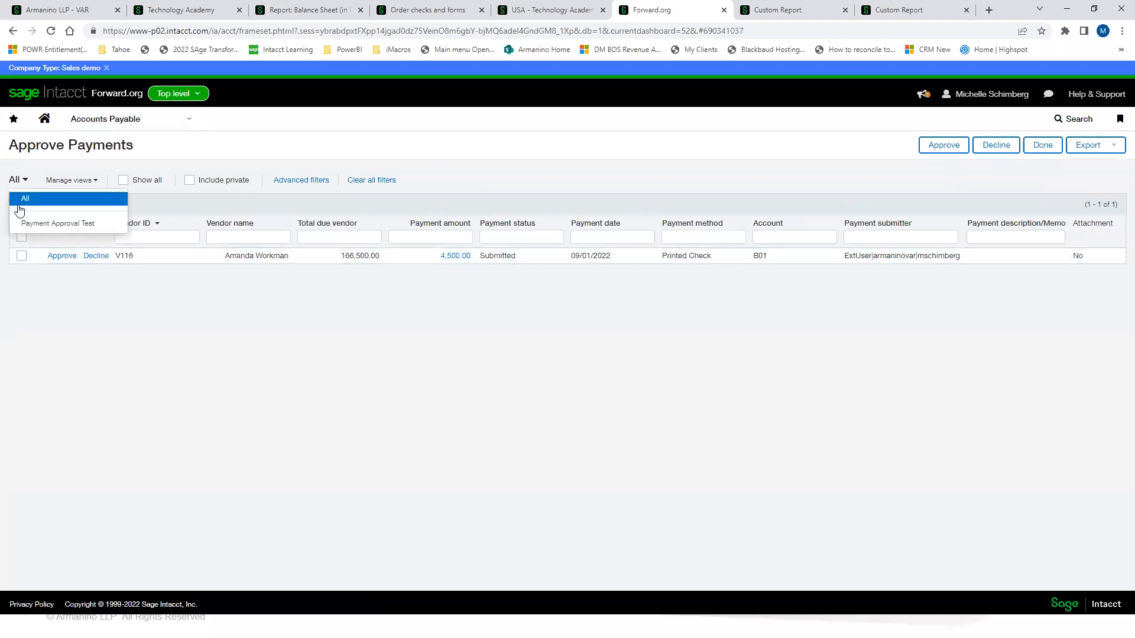
{"action": "left_click", "coordinate": [29, 225]}
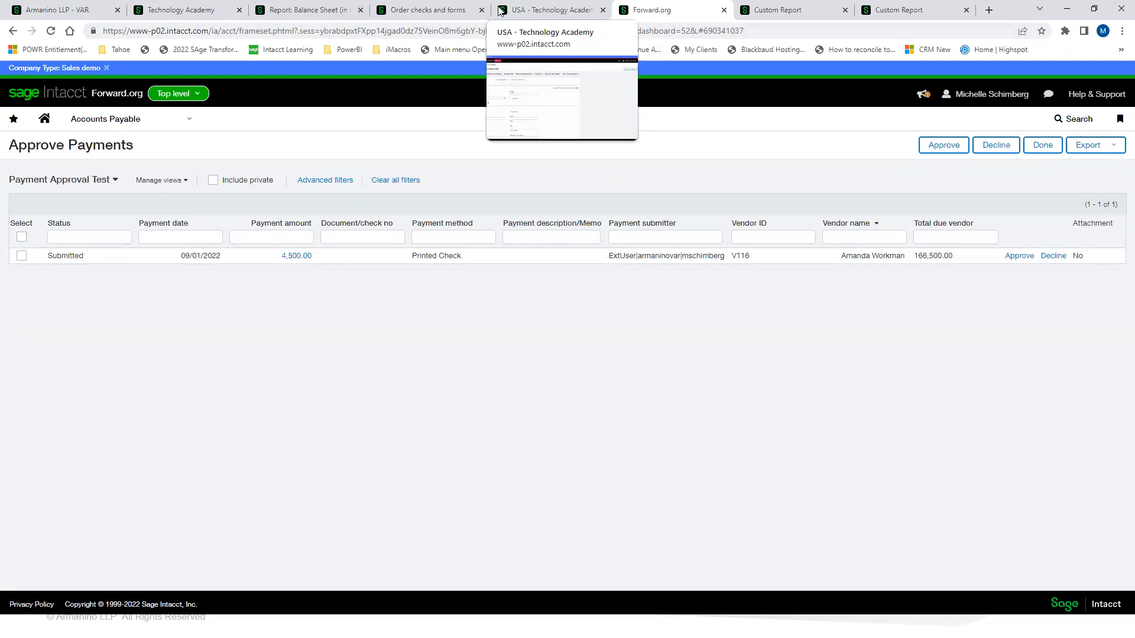
{"action": "left_click", "coordinate": [541, 13]}
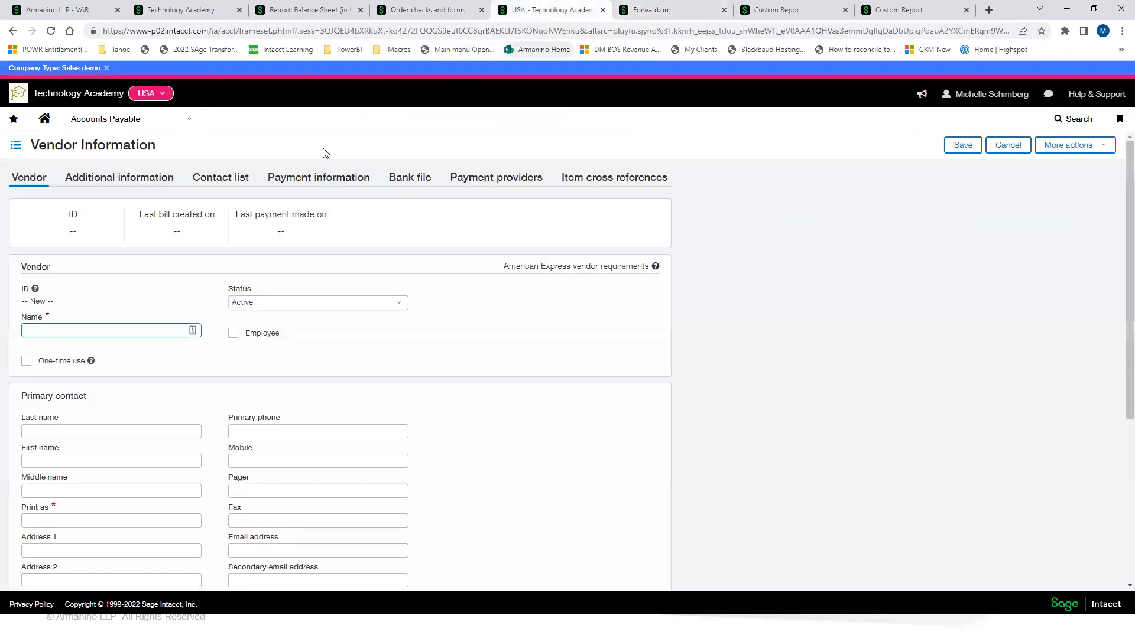
{"action": "left_click", "coordinate": [674, 11]}
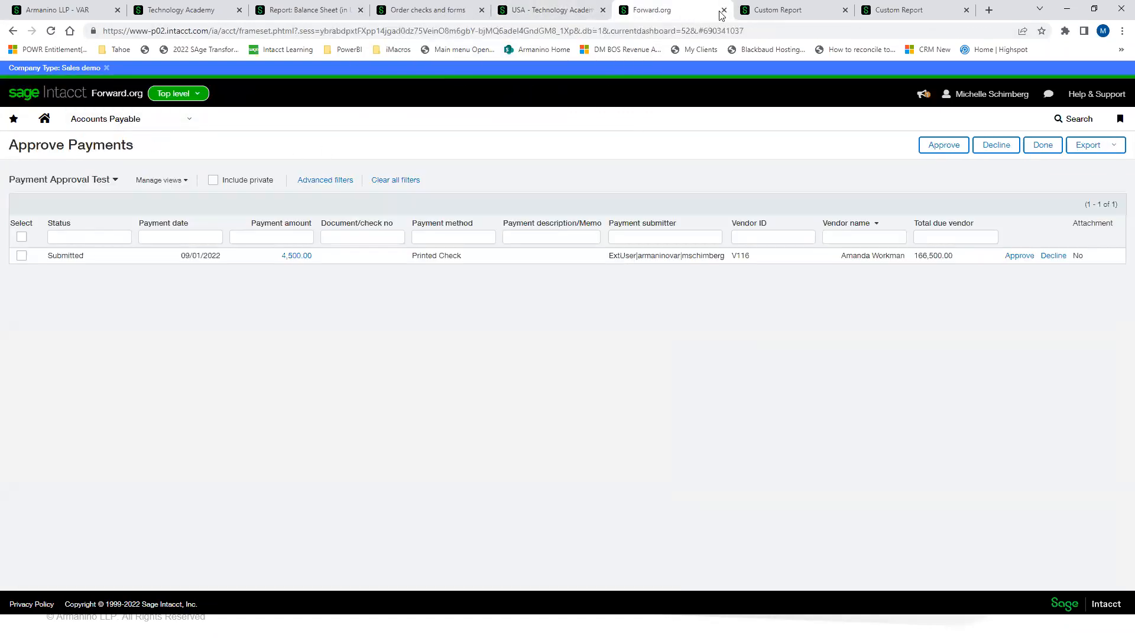
Step: Open the Approvals dashboard in the Forward.org company
{"action": "left_click", "coordinate": [102, 120]}
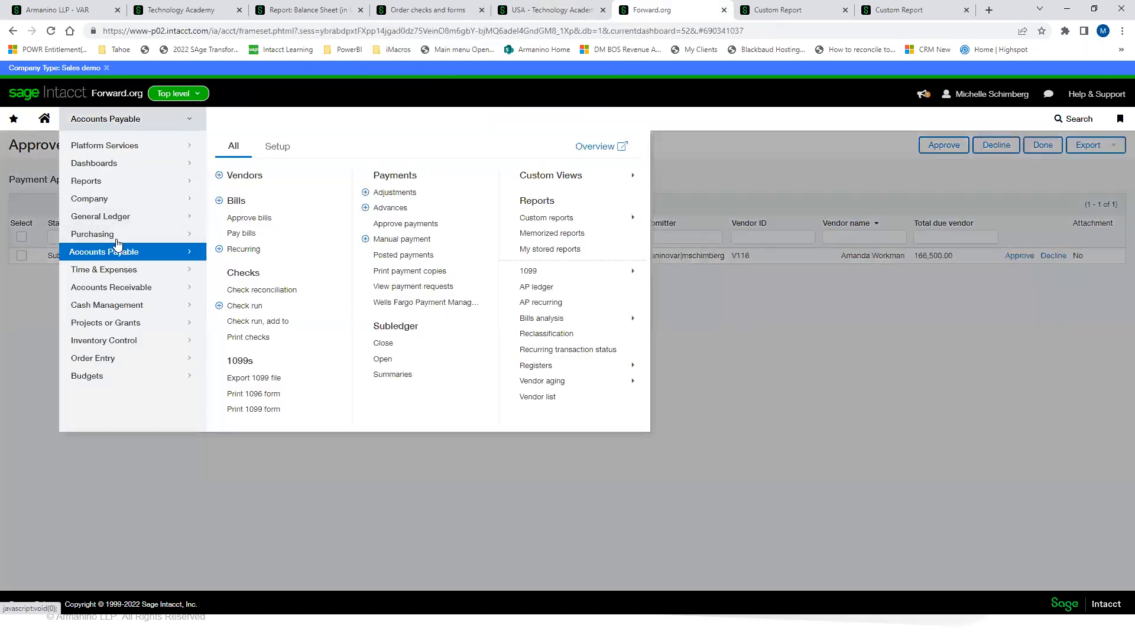
{"action": "mouse_move", "coordinate": [107, 163]}
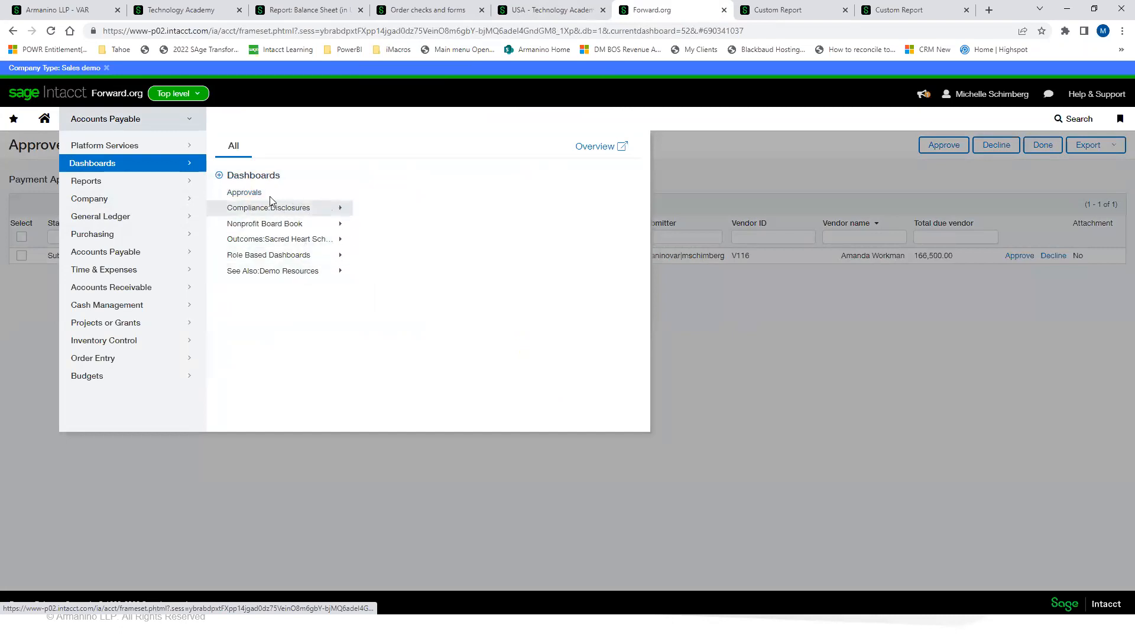
{"action": "left_click", "coordinate": [248, 192]}
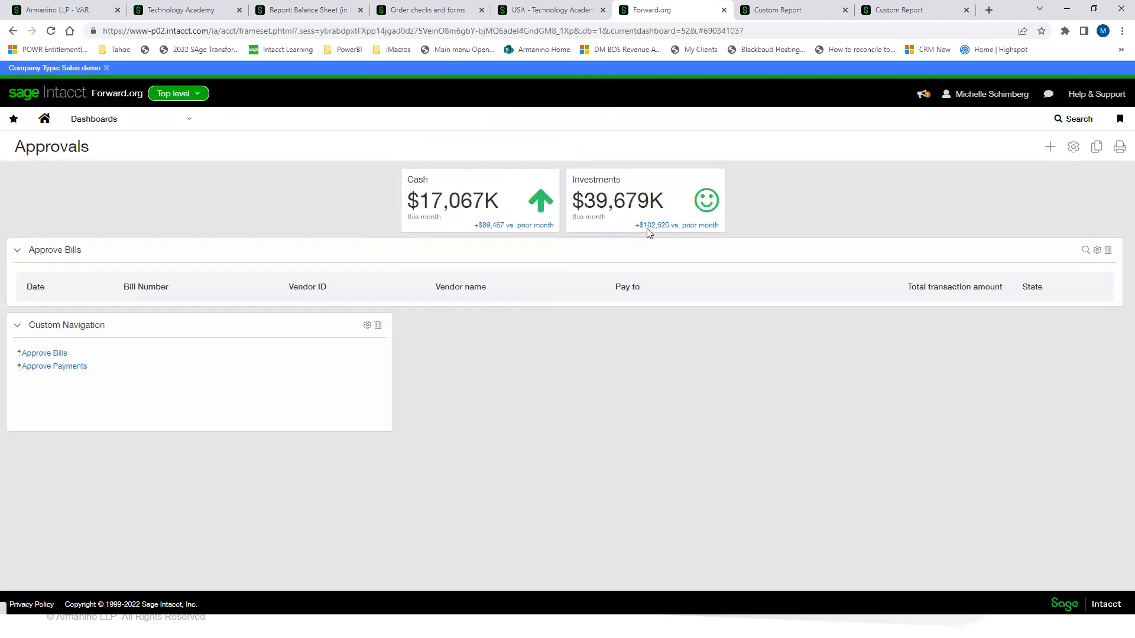
Step: Add a Record component for Approve Payments to the dashboard, using the Payment Approval Test user view, and save it
{"action": "left_click", "coordinate": [1051, 148]}
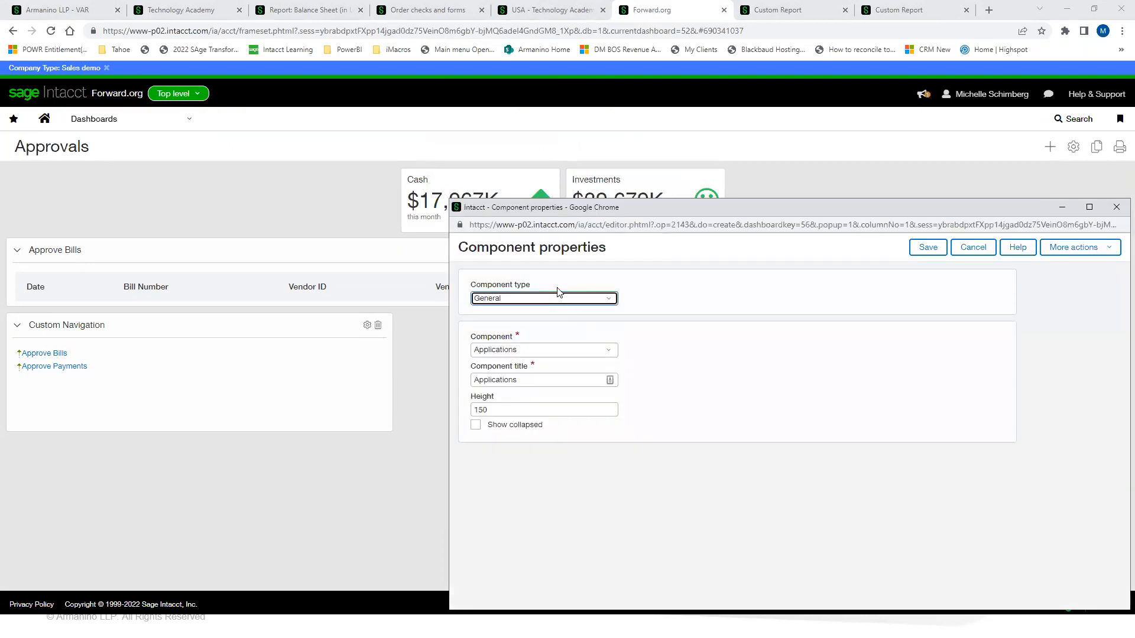
{"action": "left_click", "coordinate": [607, 301]}
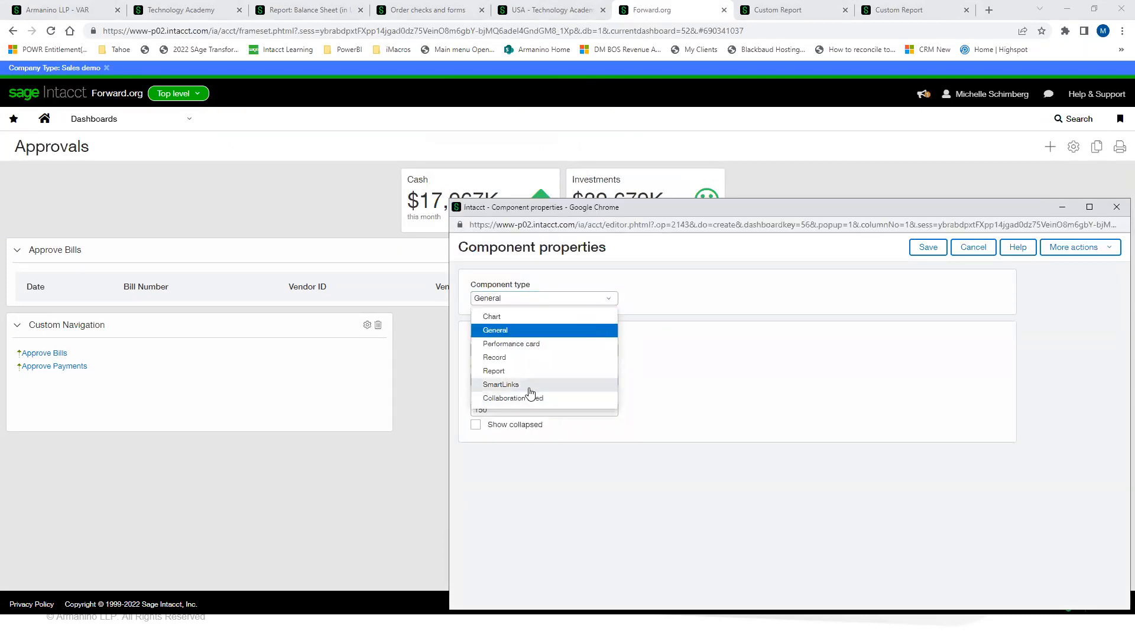
{"action": "left_click", "coordinate": [512, 358]}
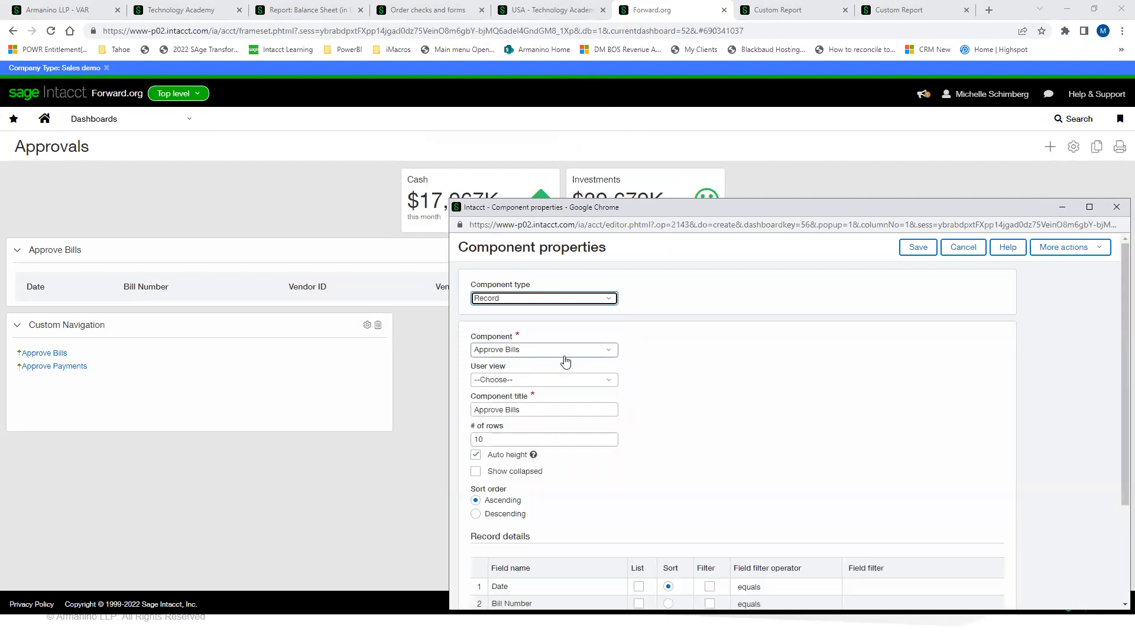
{"action": "left_click", "coordinate": [603, 350]}
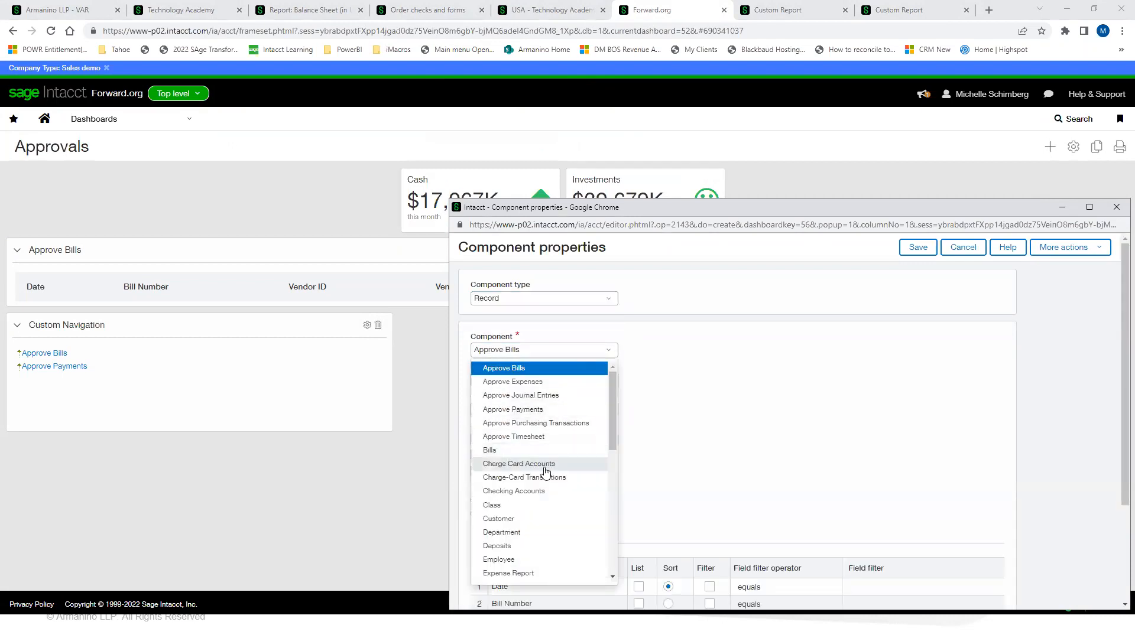
{"action": "left_click", "coordinate": [543, 409]}
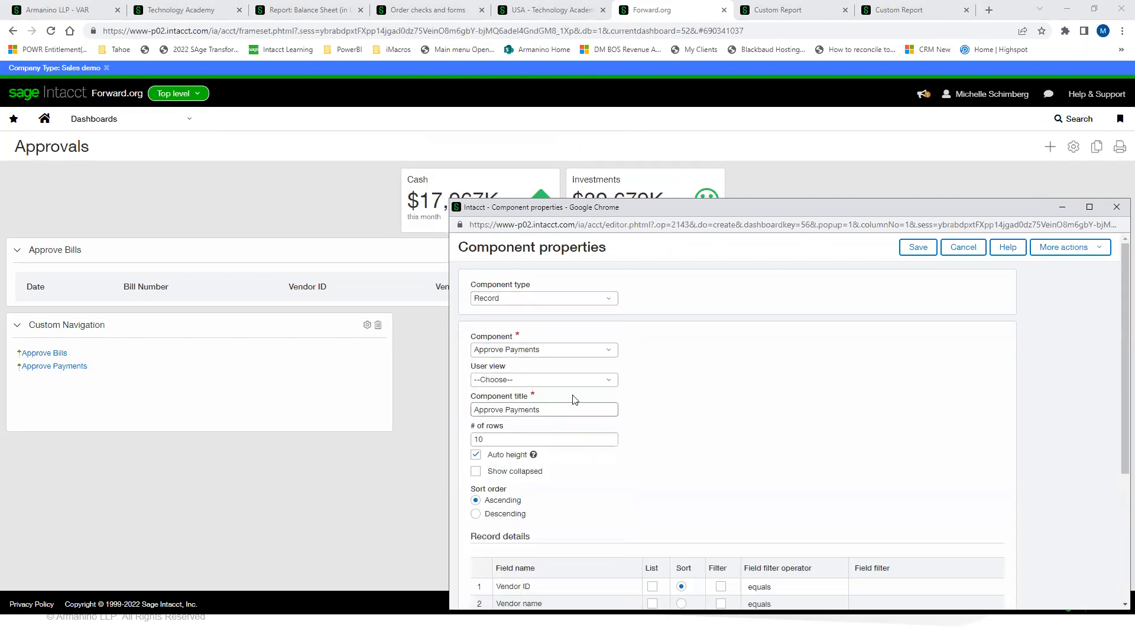
{"action": "left_click", "coordinate": [606, 380]}
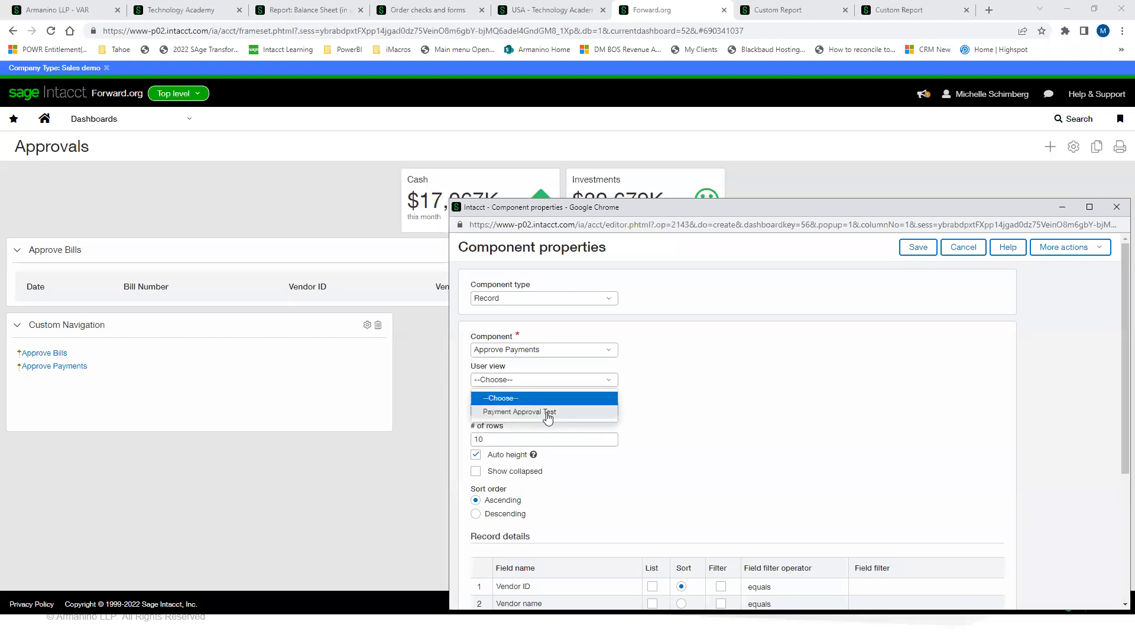
{"action": "left_click", "coordinate": [562, 412]}
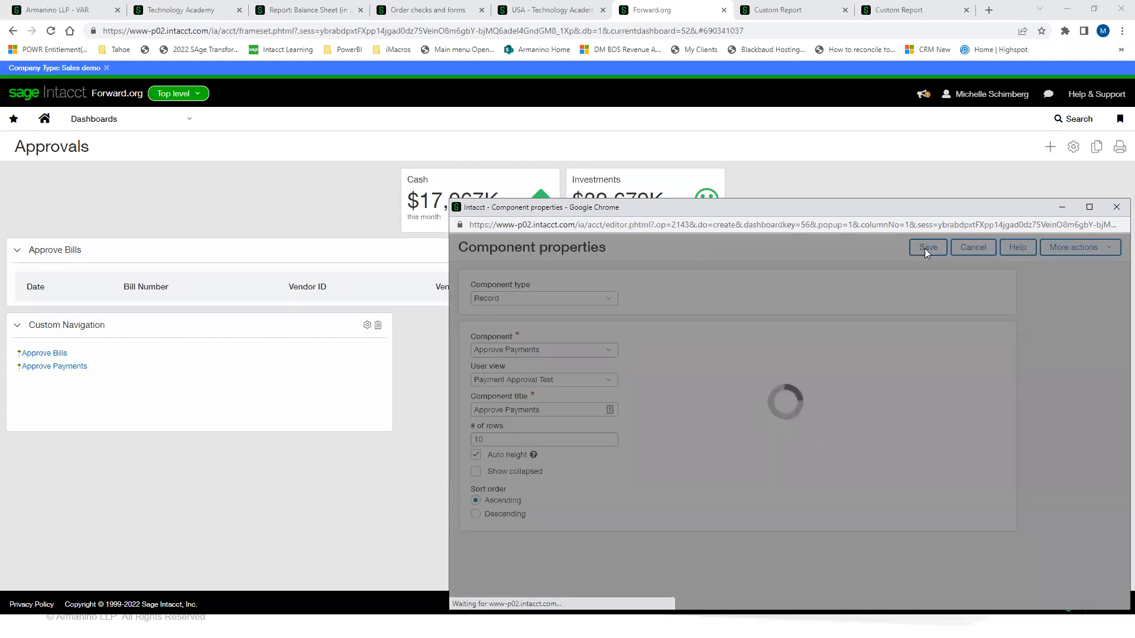
{"action": "left_click", "coordinate": [926, 248]}
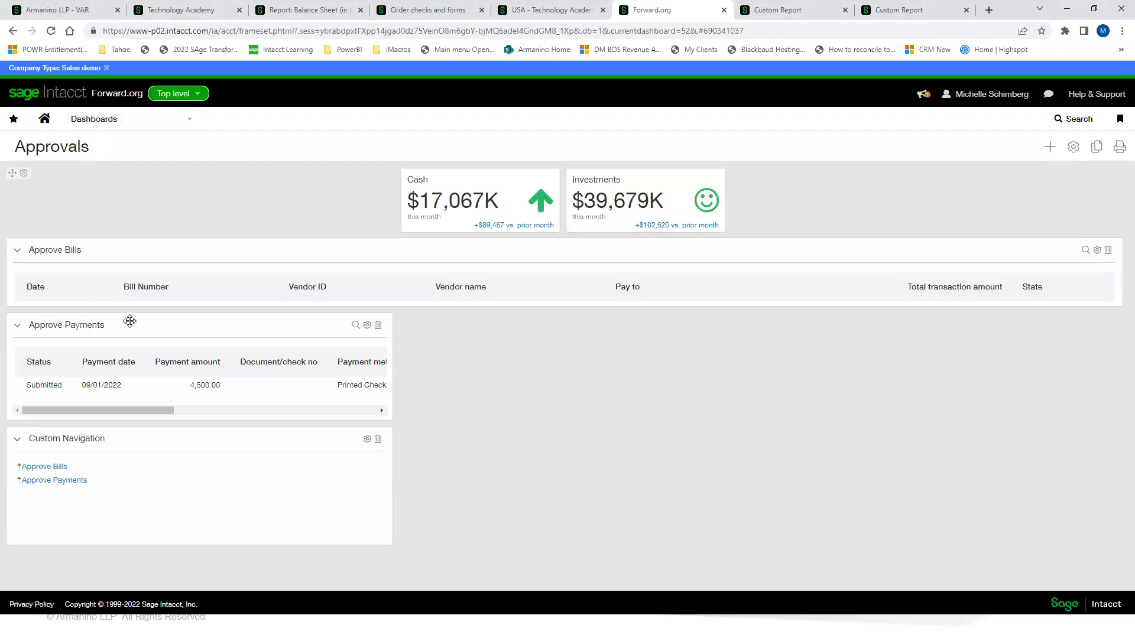
Step: Move the Approve Payments component above Approve Bills at full width, and open the Approve Payments list from the Custom Navigation component
{"action": "left_click_drag", "start_coordinate": [152, 326], "coordinate": [207, 331]}
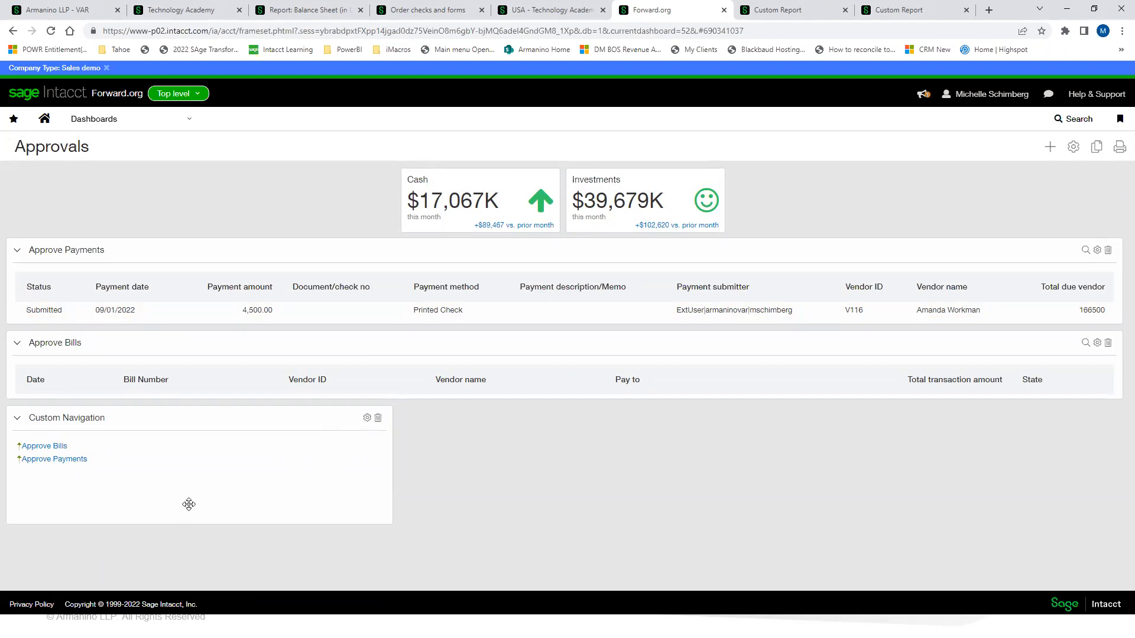
{"action": "left_click", "coordinate": [50, 460]}
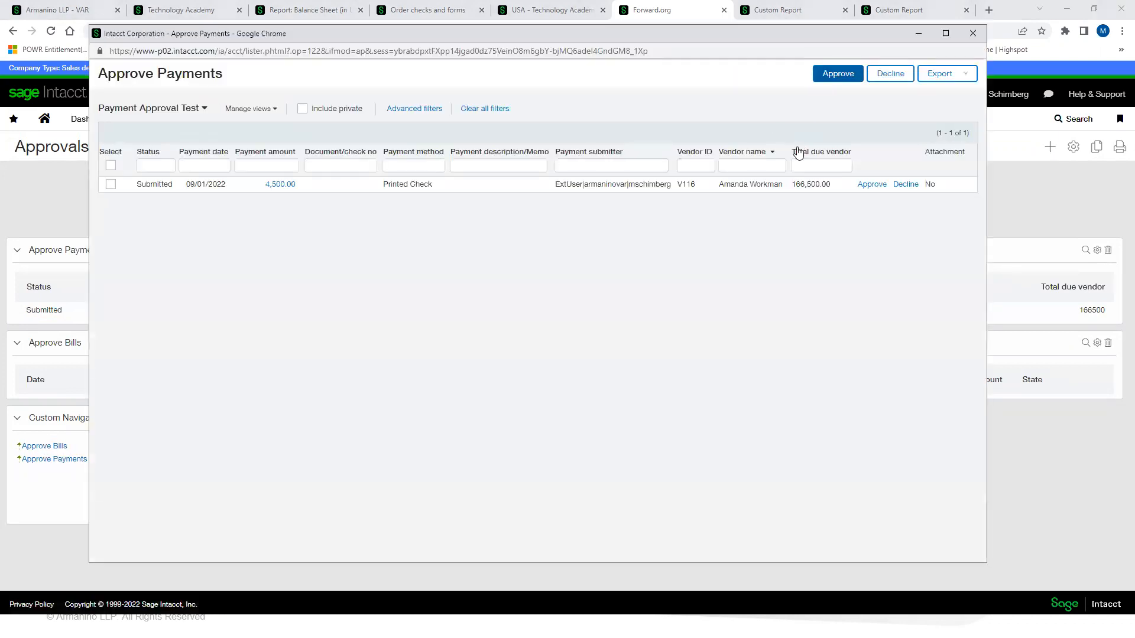
Step: Close the Approve Payments list, filter the client list's company names by "mission", and switch to Mission Peak Organization
{"action": "left_click", "coordinate": [973, 33]}
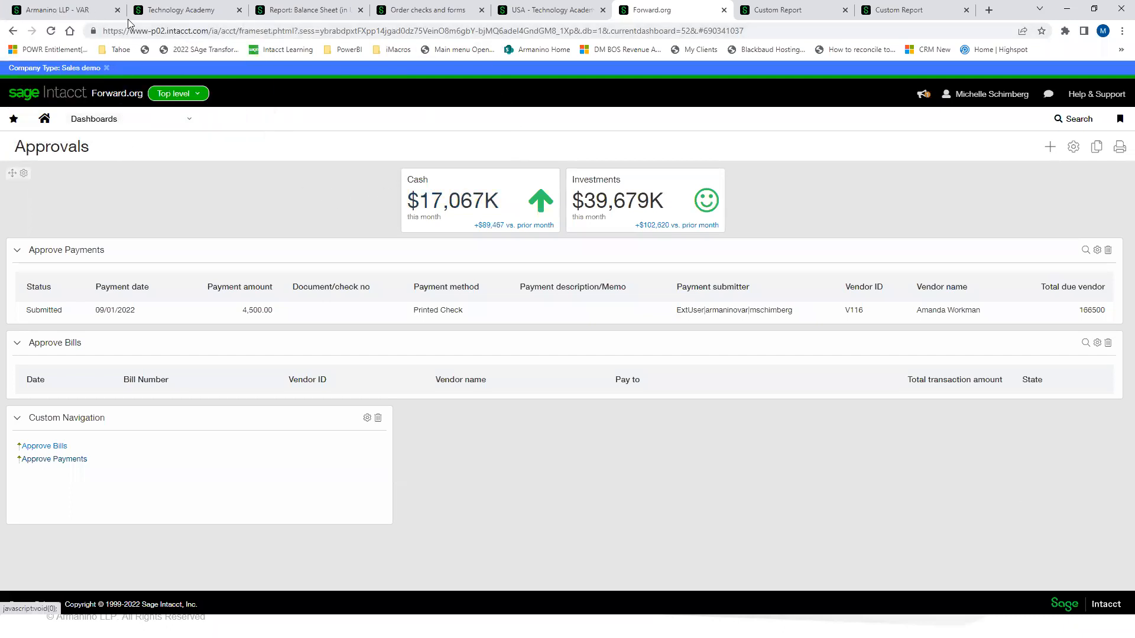
{"action": "left_click", "coordinate": [80, 12]}
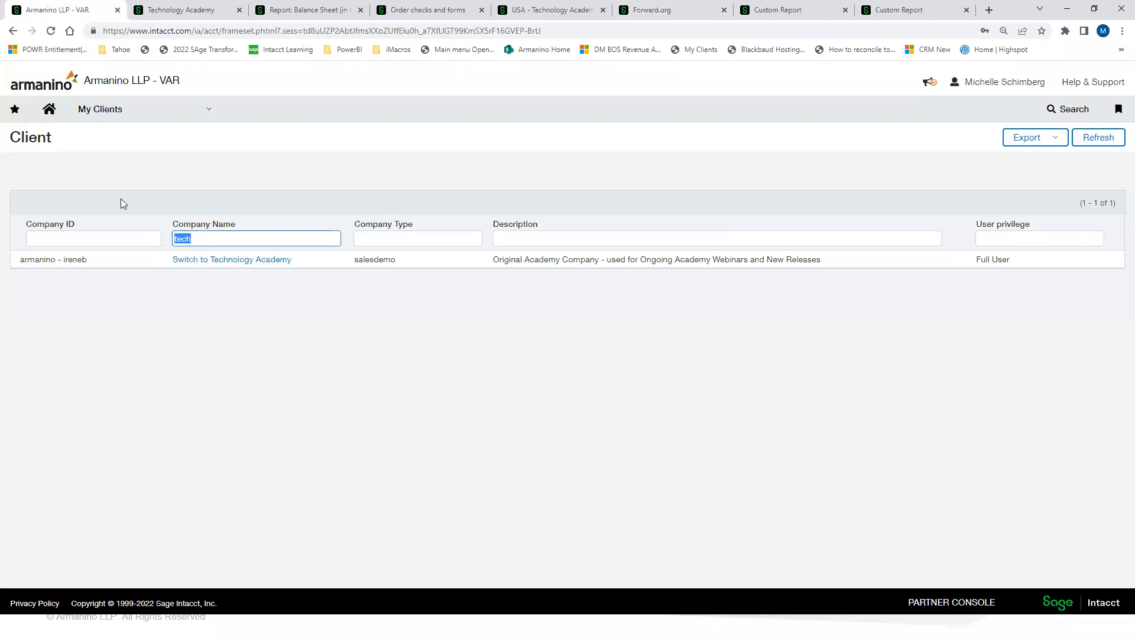
{"action": "type", "text": "mission"}
{"action": "key", "text": "Return"}
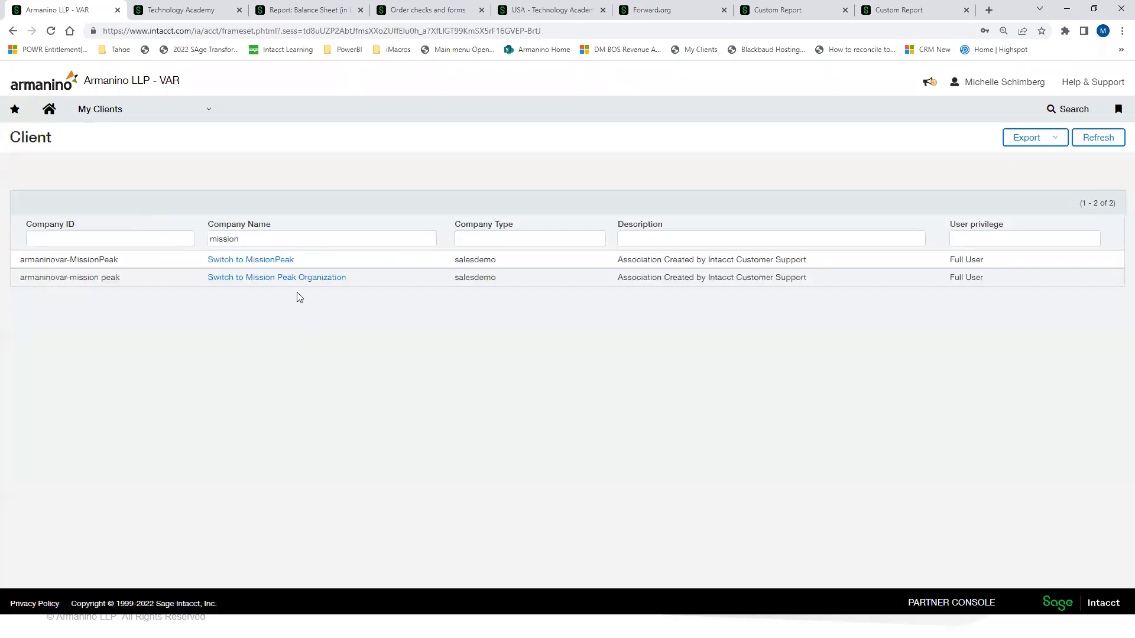
{"action": "left_click", "coordinate": [272, 278]}
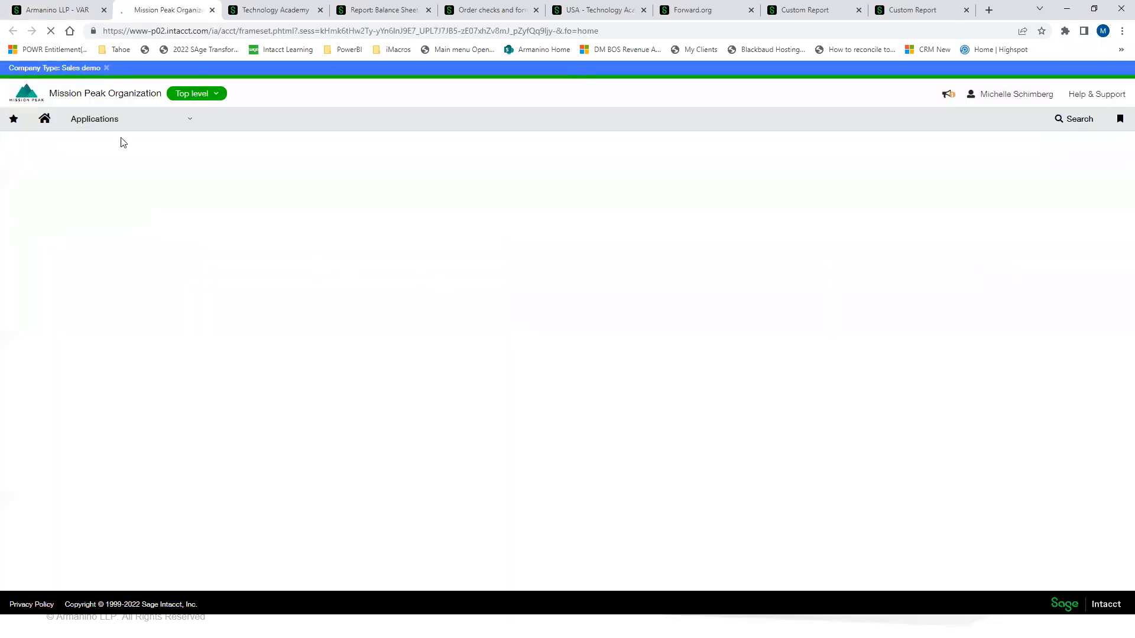
Step: Open the Audit PBC Dashboard from the Audit group of dashboards
{"action": "left_click", "coordinate": [122, 126]}
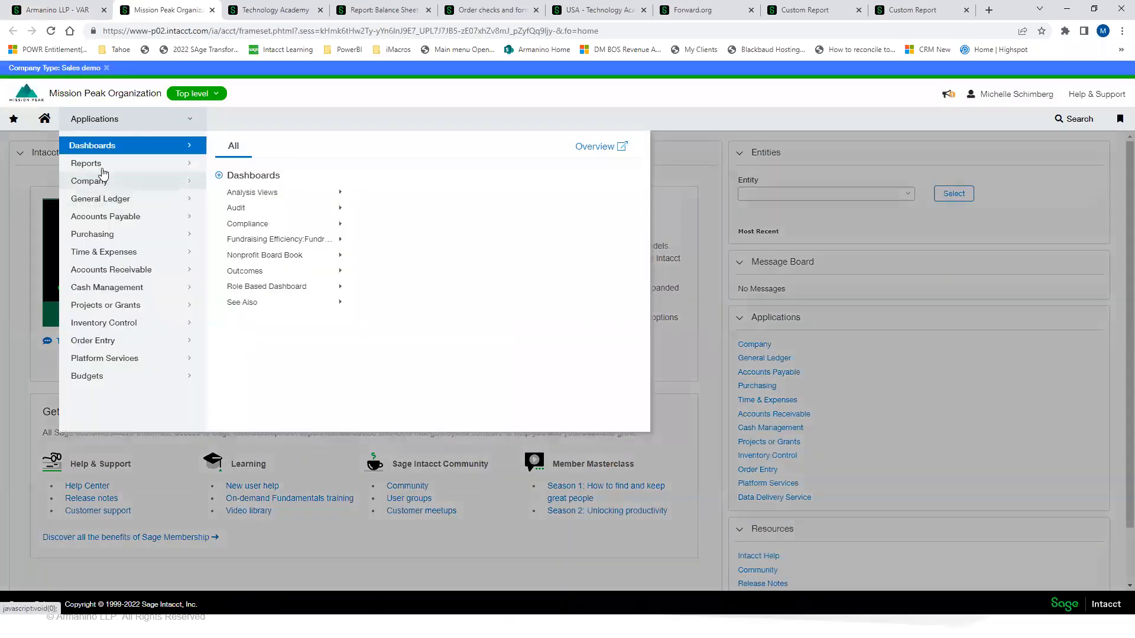
{"action": "left_click", "coordinate": [336, 213]}
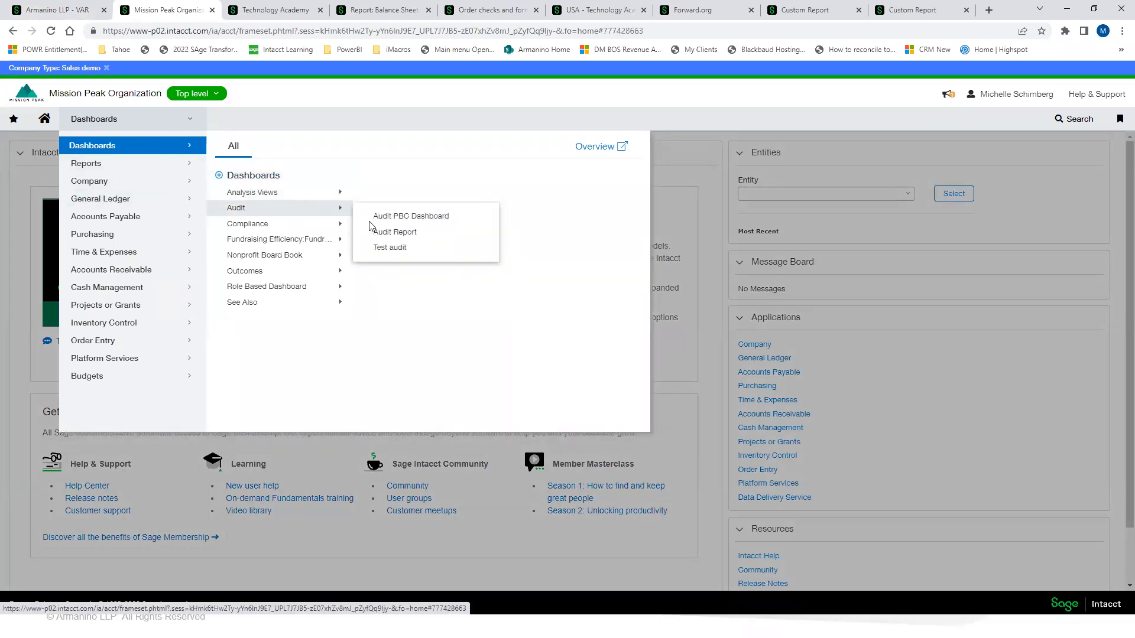
{"action": "left_click", "coordinate": [401, 217]}
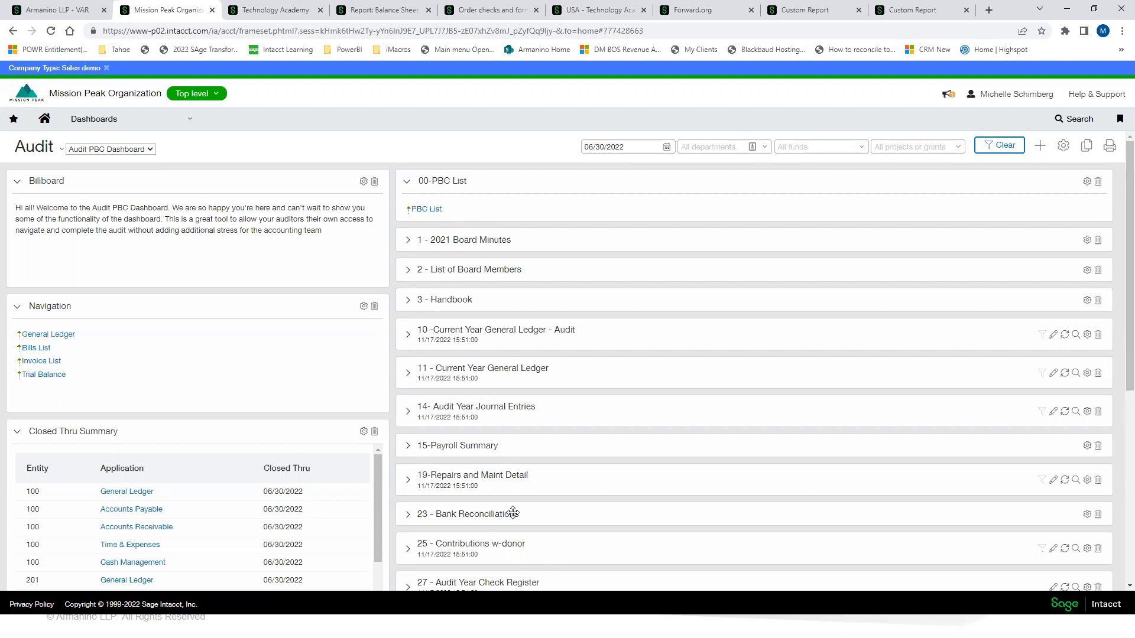
Step: Examine the contents of the 2021 Board Minutes and List of Board Members components, collapsing each one after viewing
{"action": "left_click", "coordinate": [408, 241]}
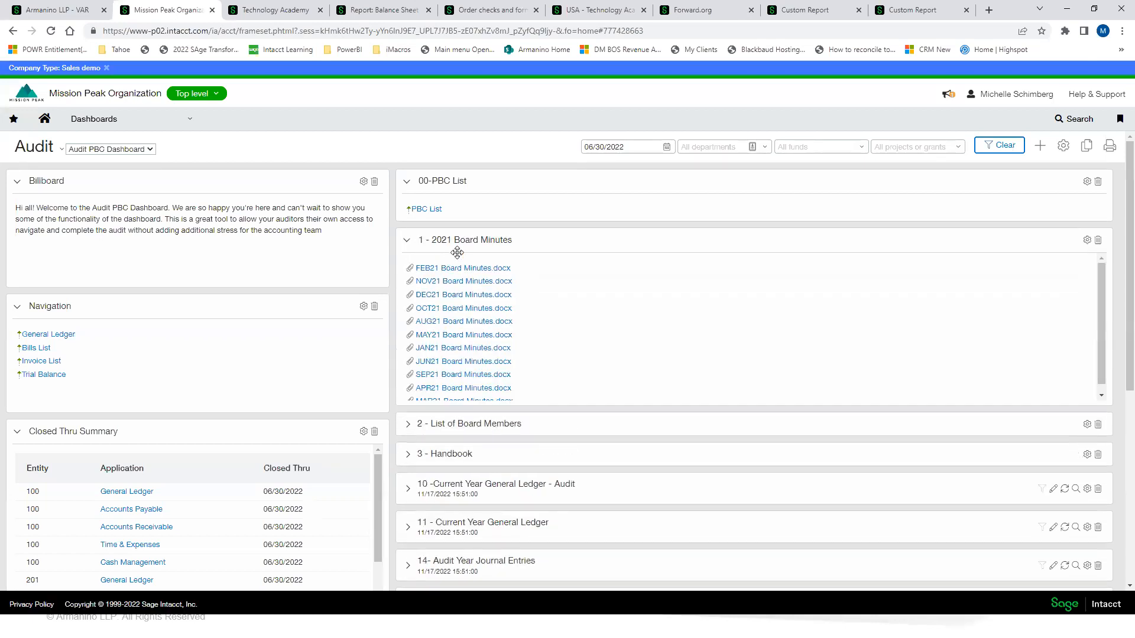
{"action": "left_click", "coordinate": [407, 242]}
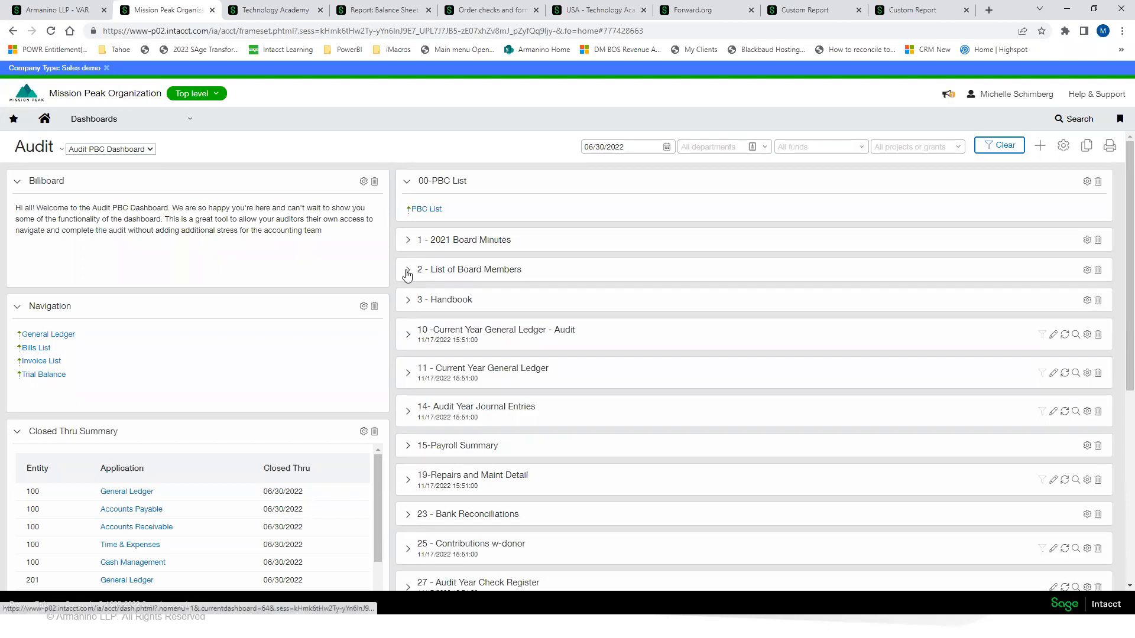
{"action": "left_click", "coordinate": [408, 271]}
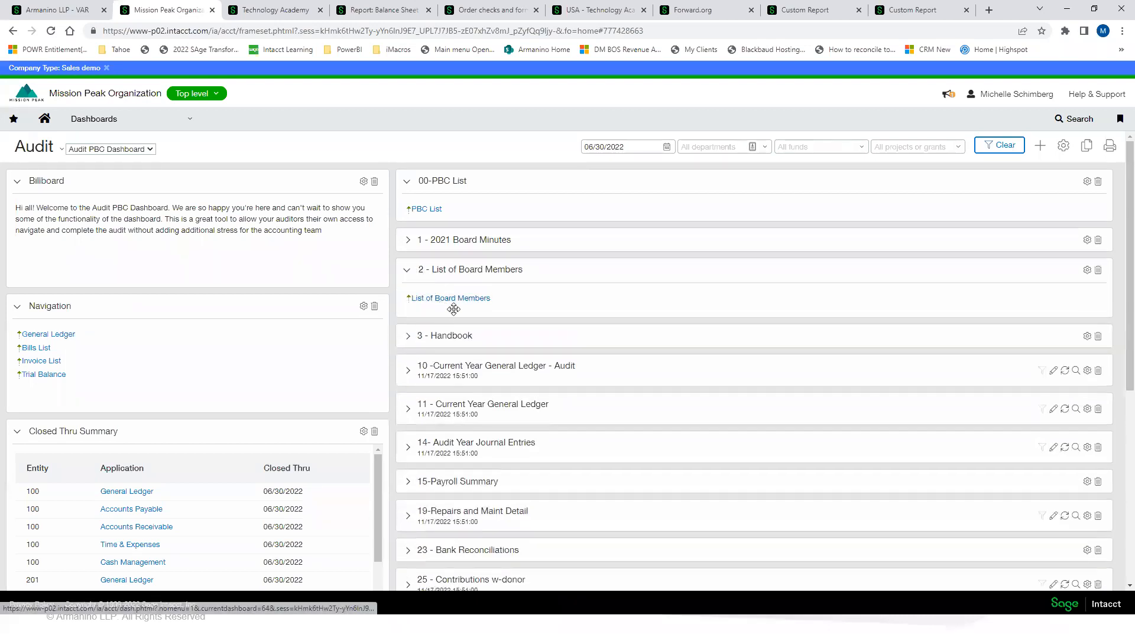
{"action": "left_click", "coordinate": [407, 272]}
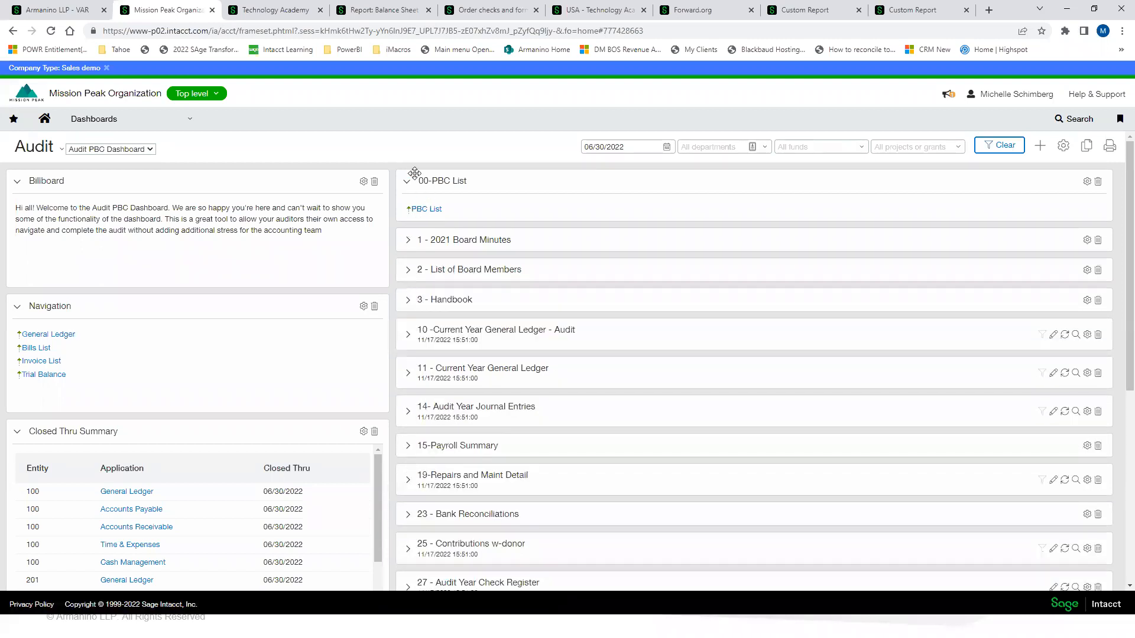
Step: Open the linked PBC List workbook at full size to review the request statuses, and return to the audit dashboard
{"action": "left_click", "coordinate": [421, 211]}
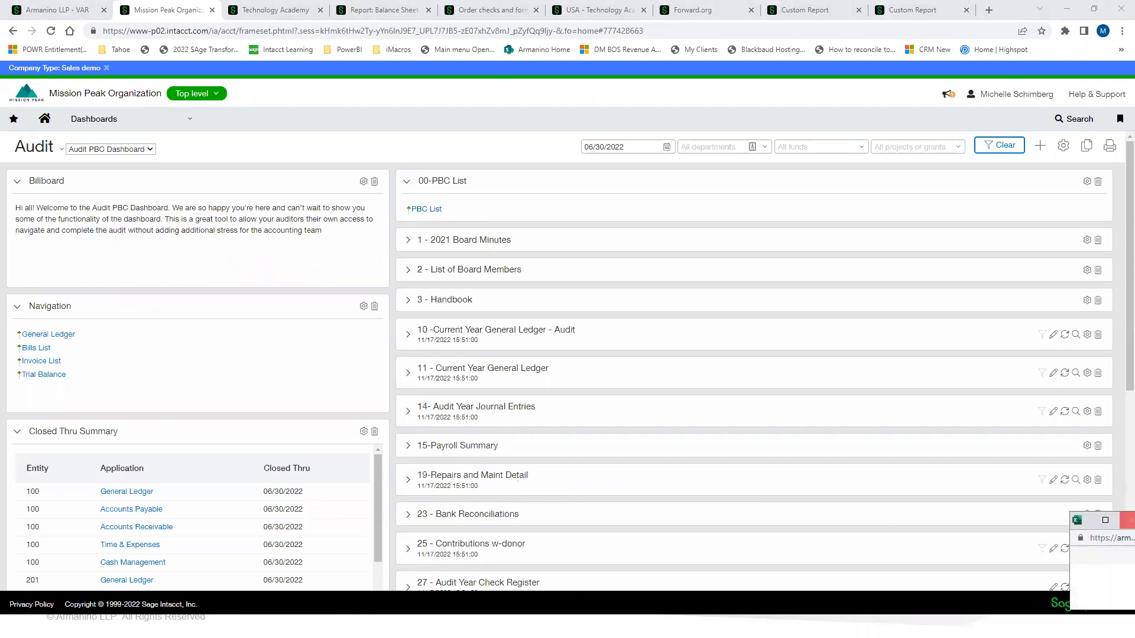
{"action": "left_click", "coordinate": [1105, 521]}
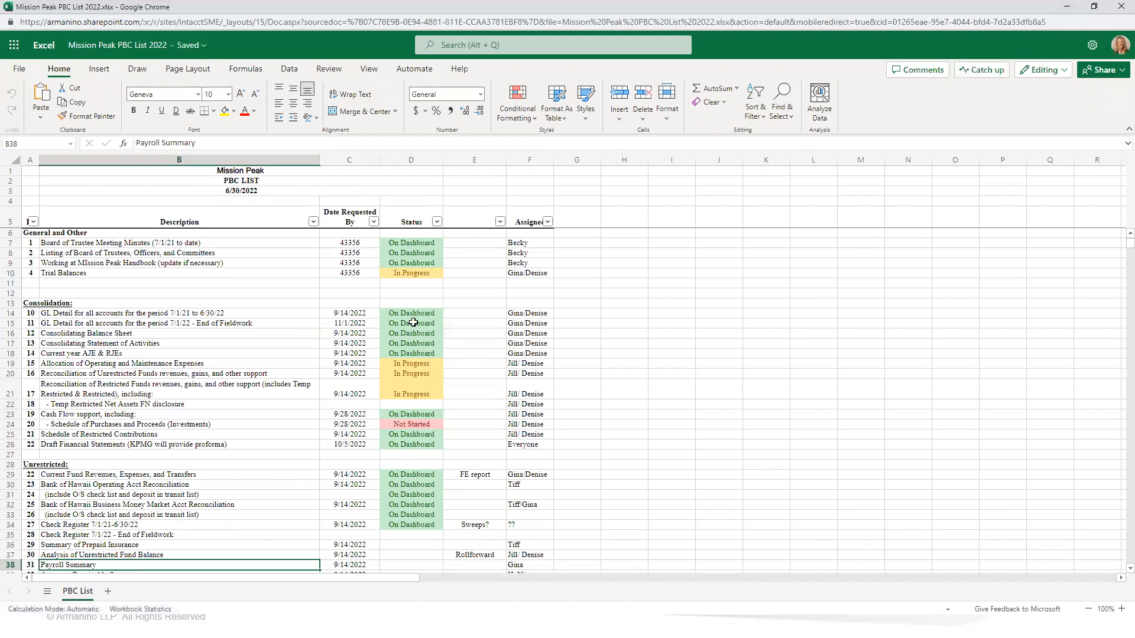
{"action": "left_click", "coordinate": [1069, 9]}
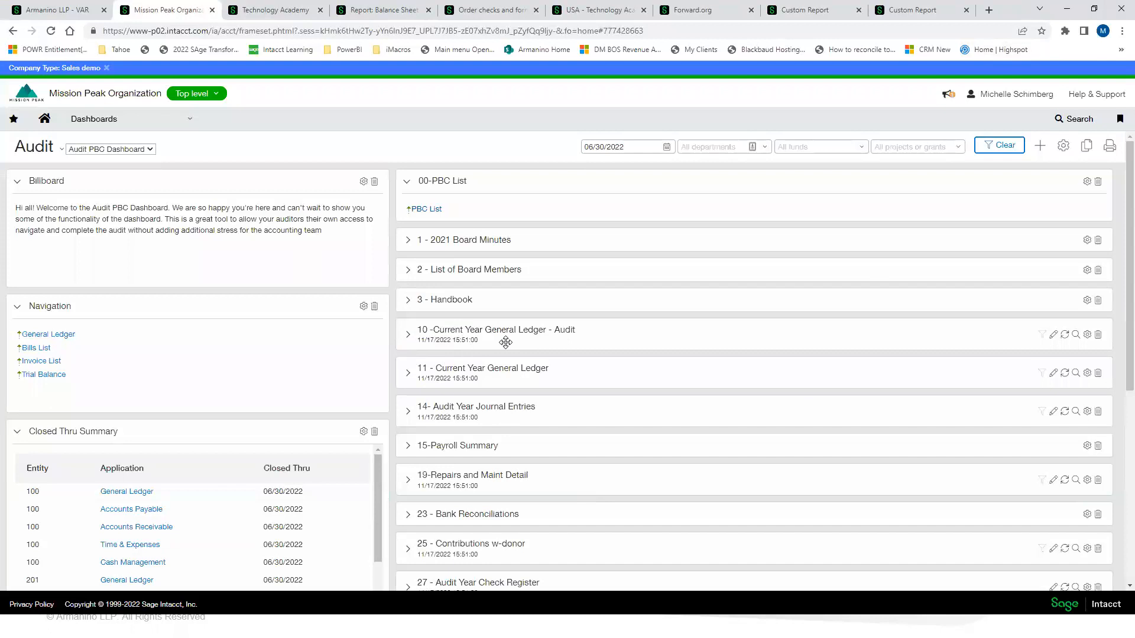
Step: Review the remaining PBC components and the as-of date filter, and switch the Audit dashboard to Audit Report
{"action": "scroll", "coordinate": [484, 547], "scroll_direction": "down", "scroll_amount": 3}
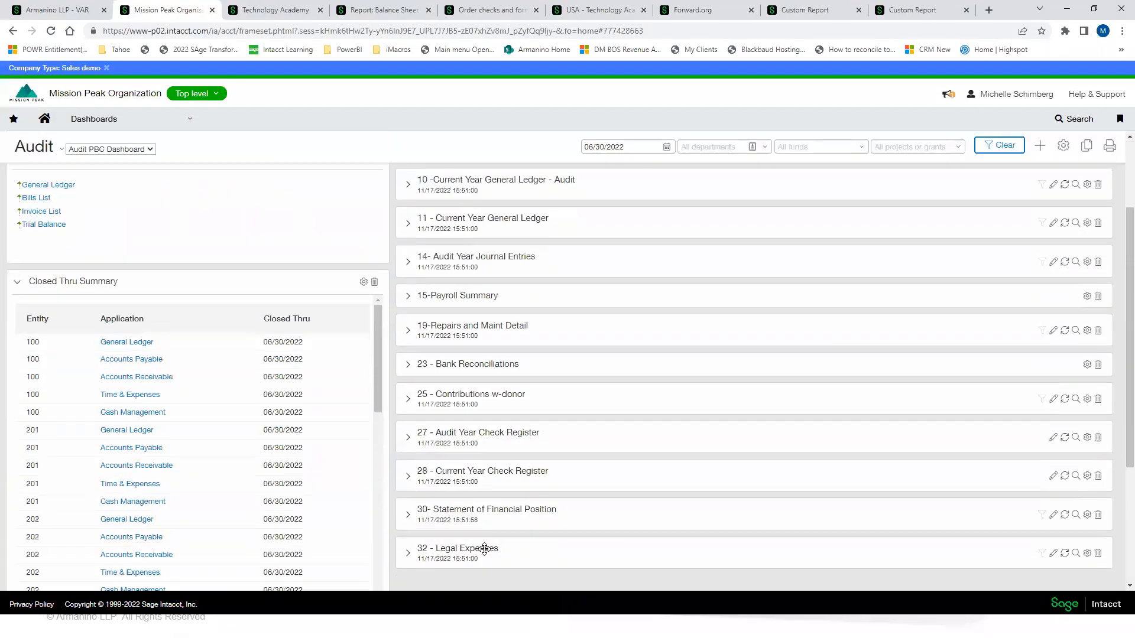
{"action": "scroll", "coordinate": [520, 473], "scroll_direction": "up", "scroll_amount": 3}
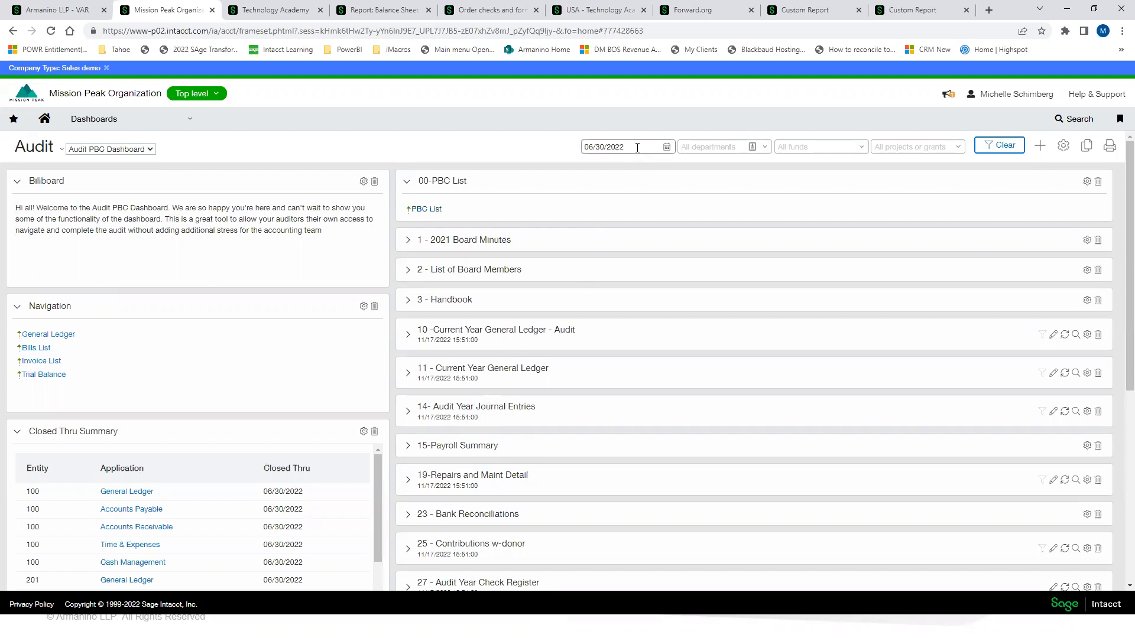
{"action": "left_click_drag", "start_coordinate": [631, 146], "coordinate": [552, 145]}
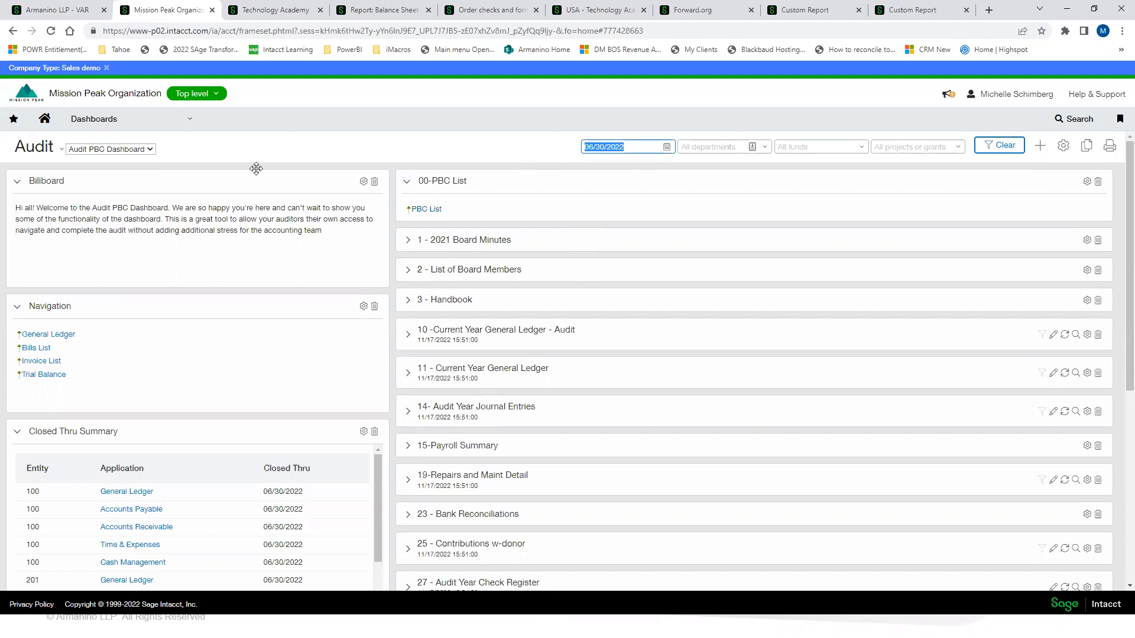
{"action": "left_click", "coordinate": [152, 149]}
{"action": "left_click", "coordinate": [100, 168]}
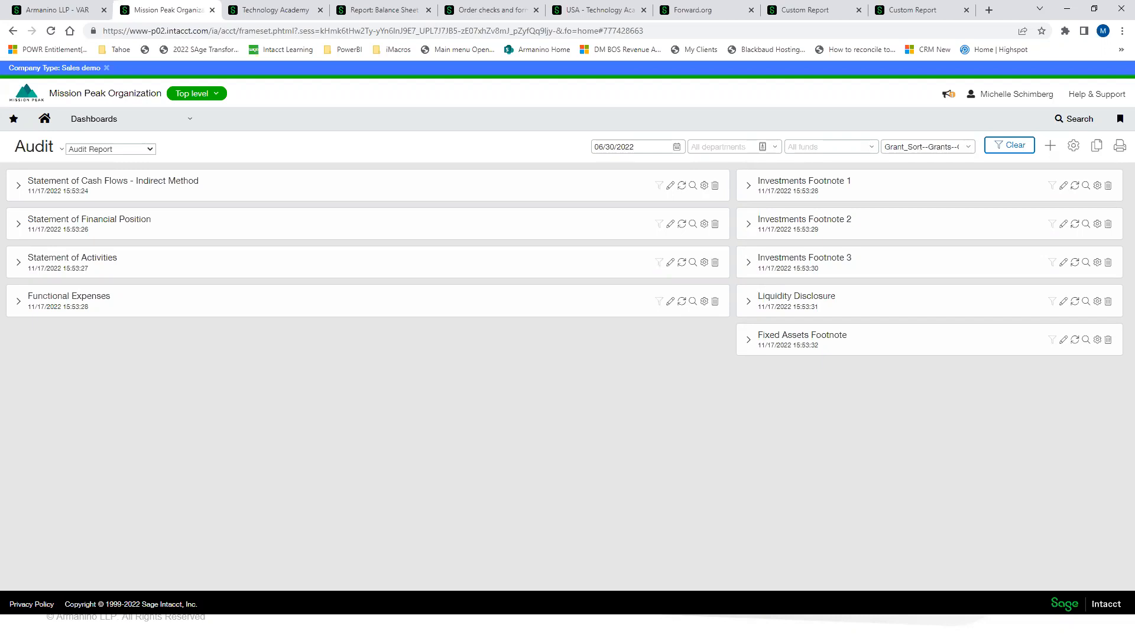
{"action": "left_click", "coordinate": [677, 516]}
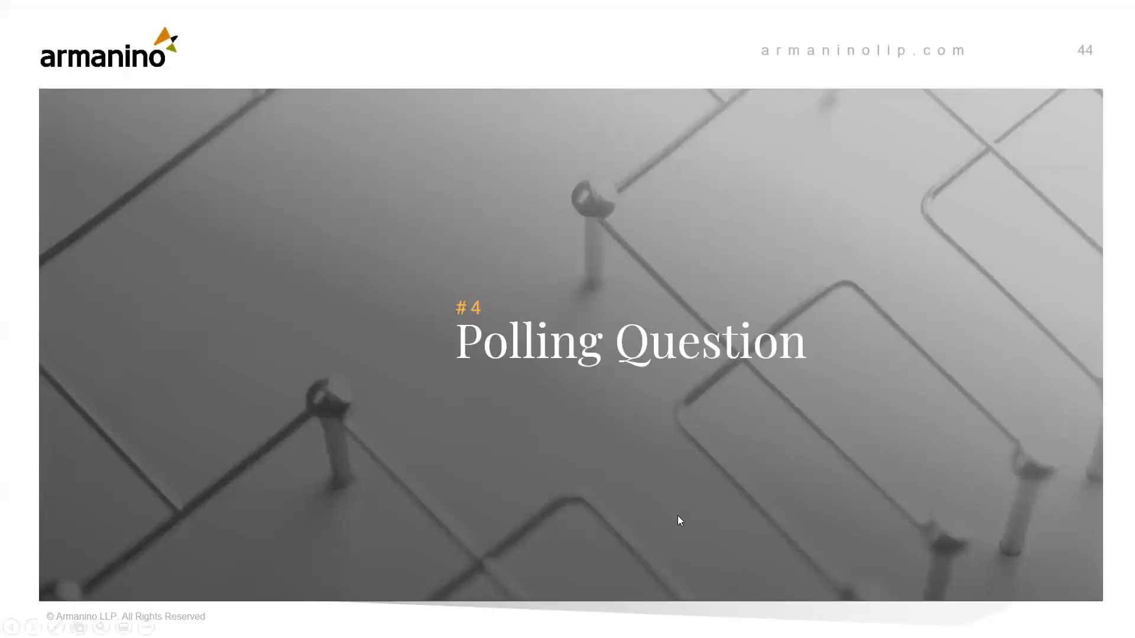
{"action": "left_click", "coordinate": [666, 518]}
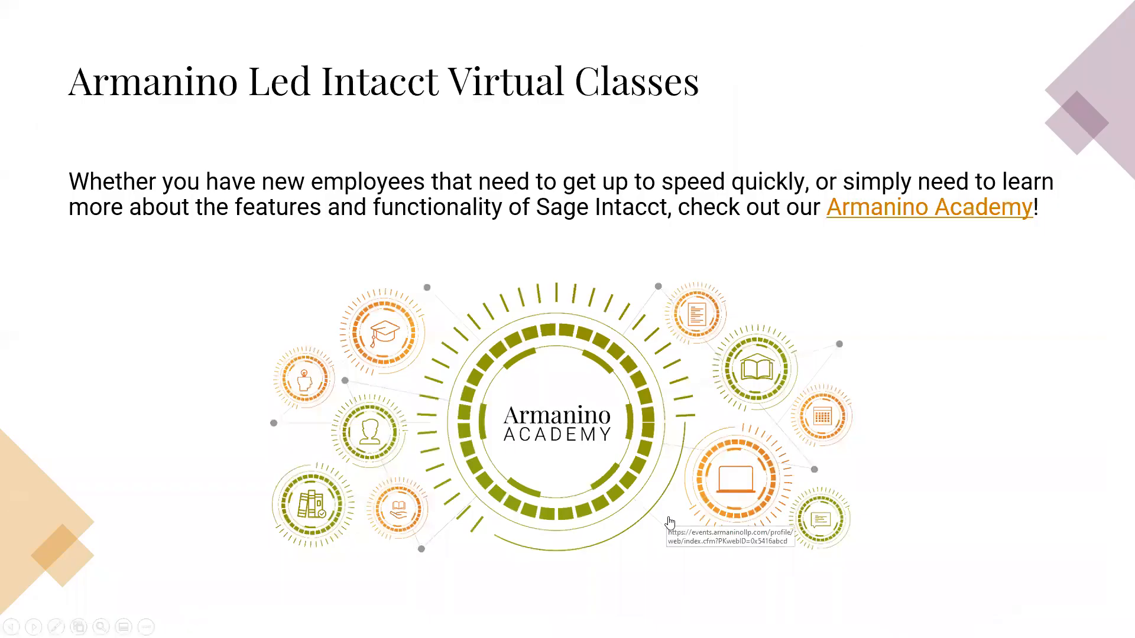